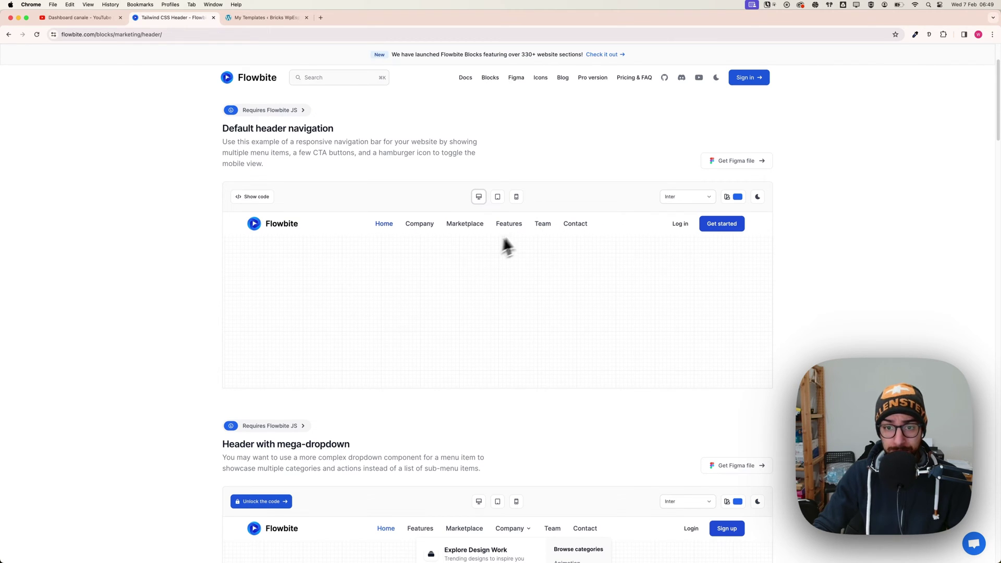
Preview the default header navigation example at mobile, tablet and desktop sizes
click(516, 196)
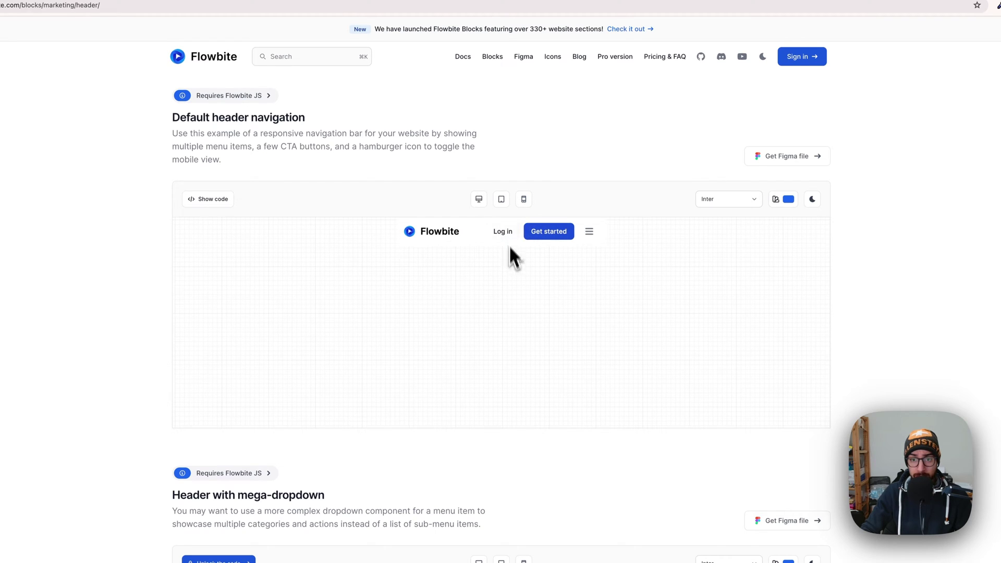
click(501, 203)
click(479, 204)
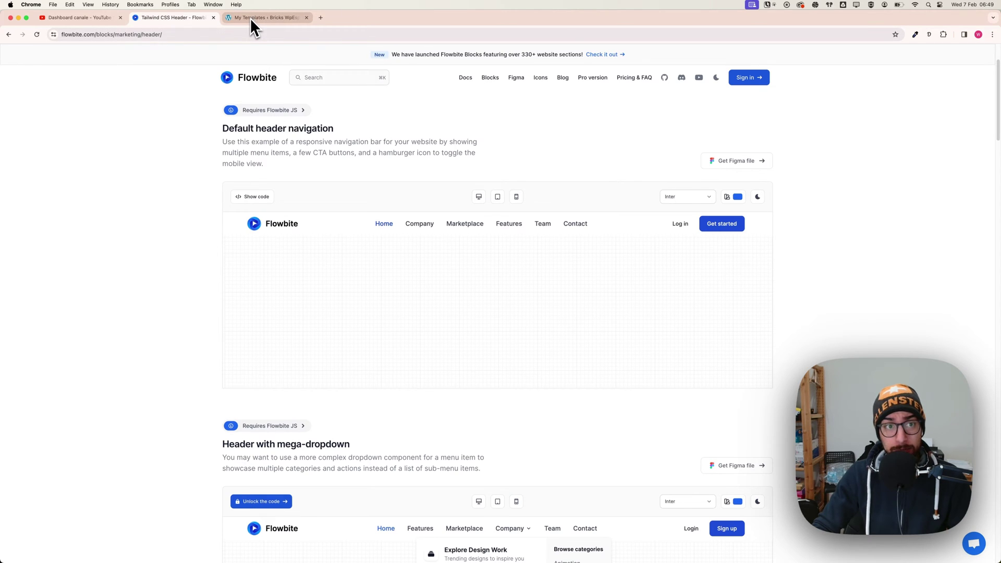
Switch to the WordPress admin and open the Default header navigation template for editing
click(252, 18)
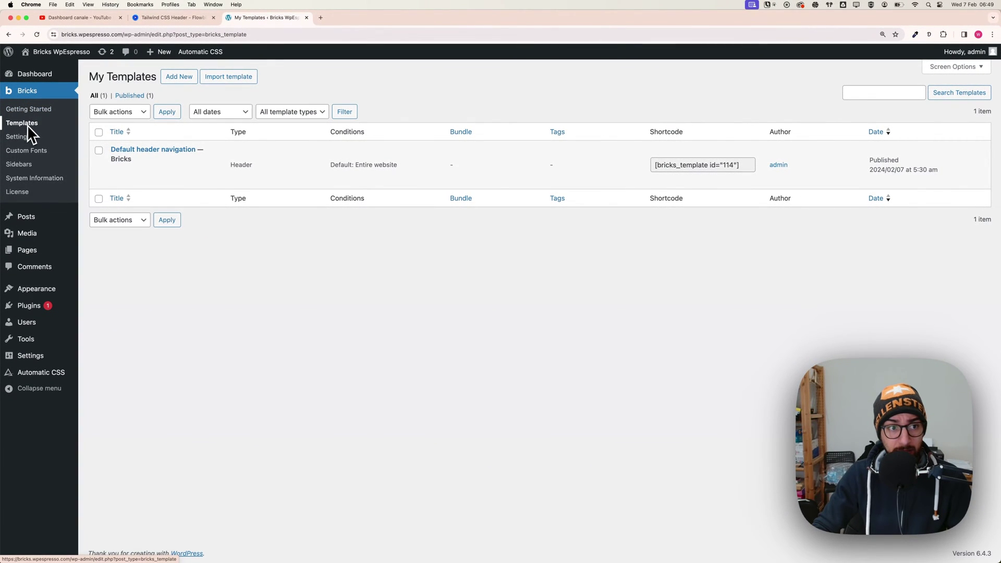
click(172, 152)
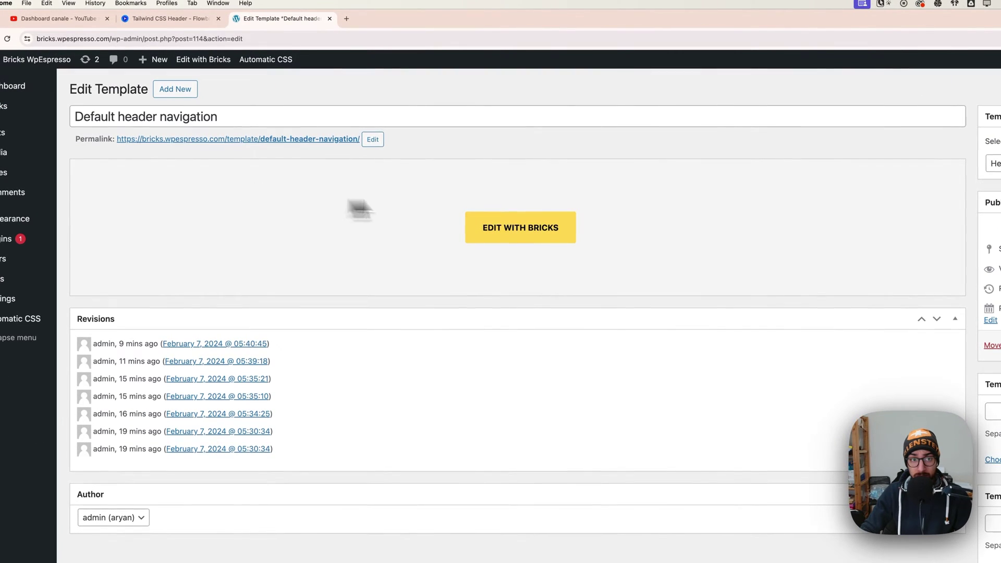
click(229, 120)
key(alt+shift+Left)
key(alt+shift+Left)
click(226, 118)
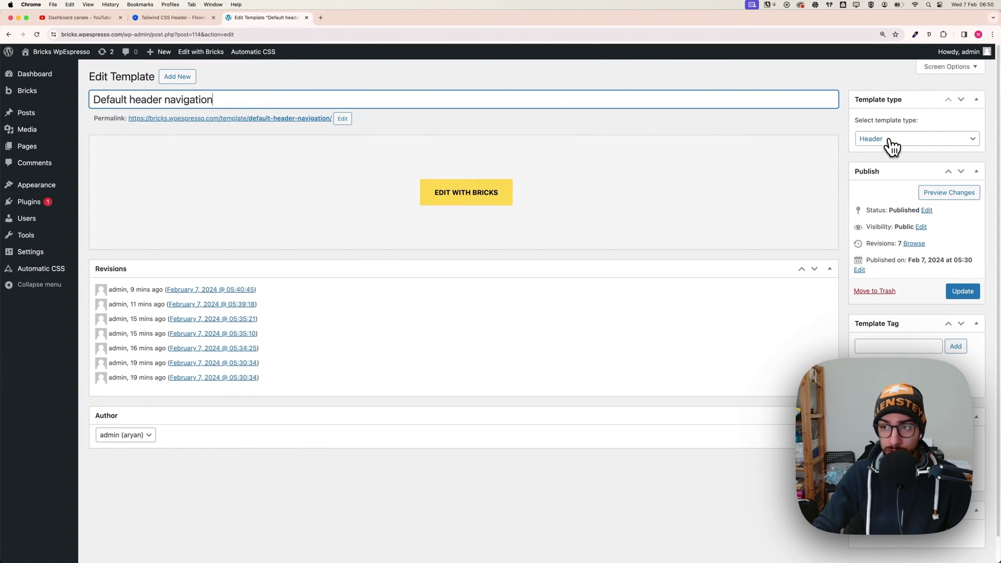
Choose Header as the template type, update the template and open it in the Bricks builder
click(888, 140)
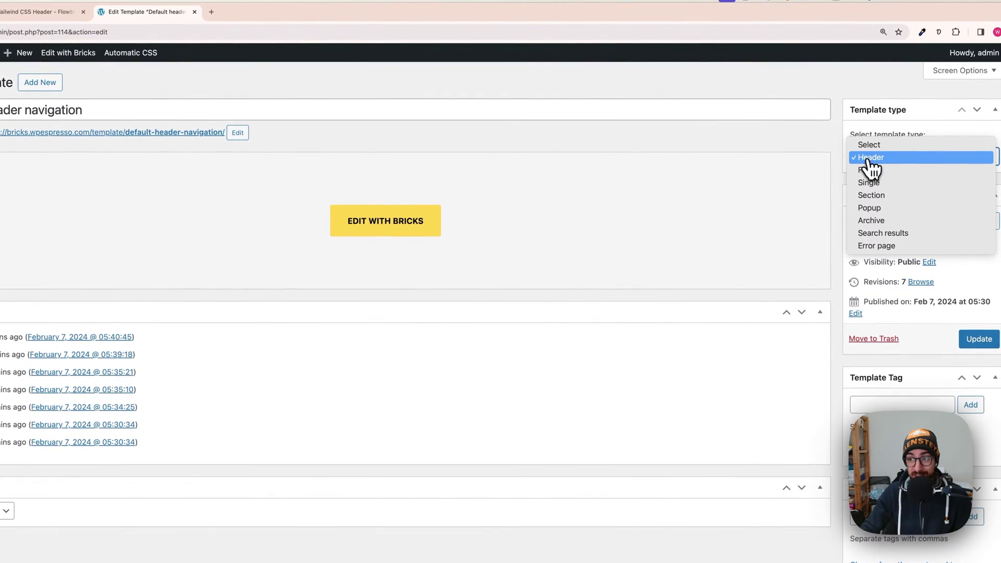
click(898, 159)
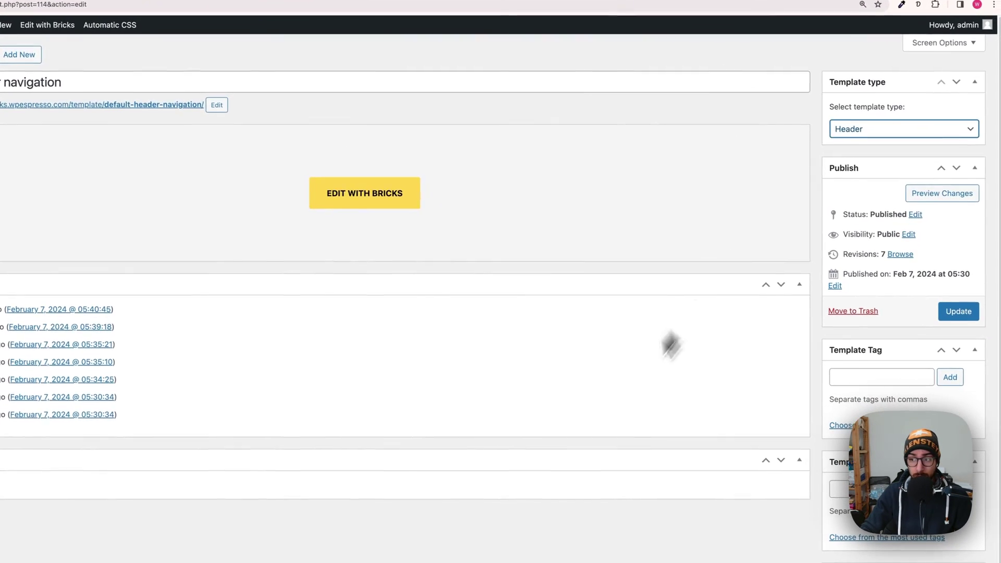
click(956, 313)
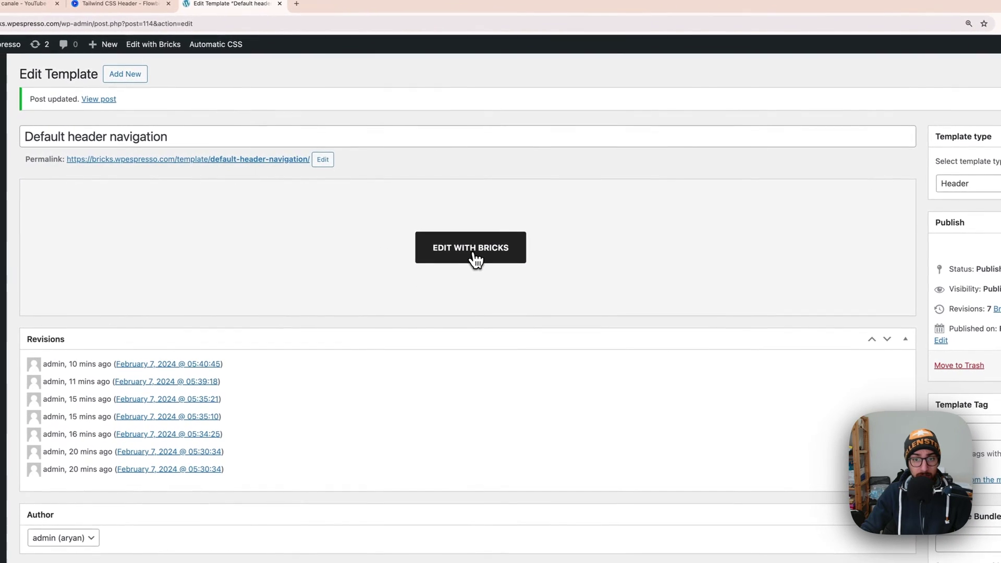
click(452, 254)
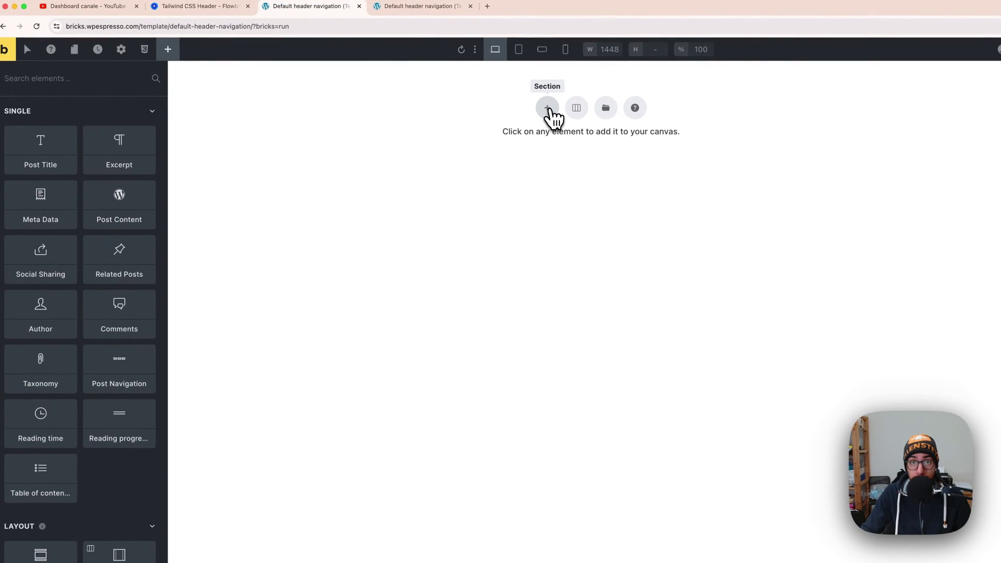
Add a section to the empty canvas and insert two blocks inside its container
click(547, 108)
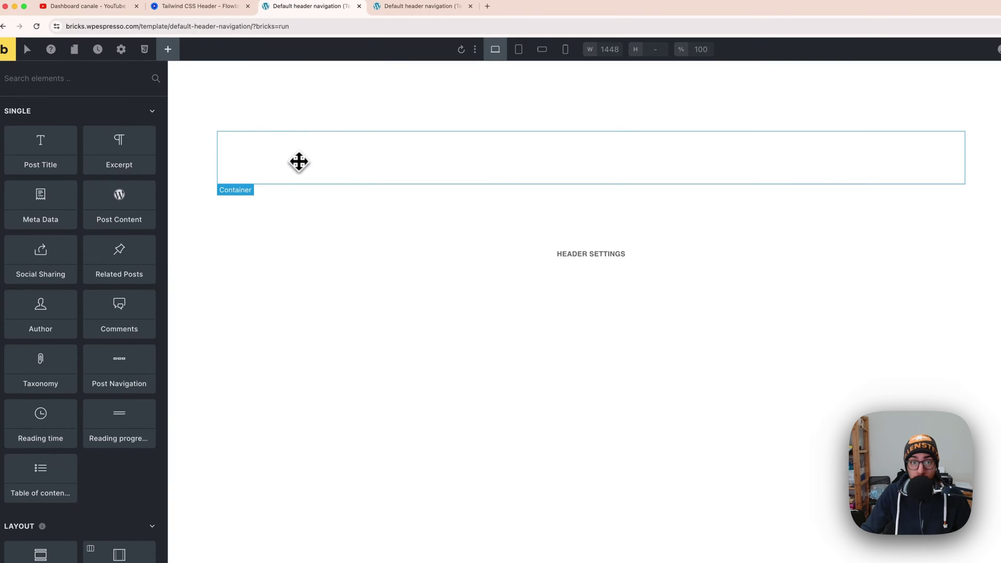
click(303, 158)
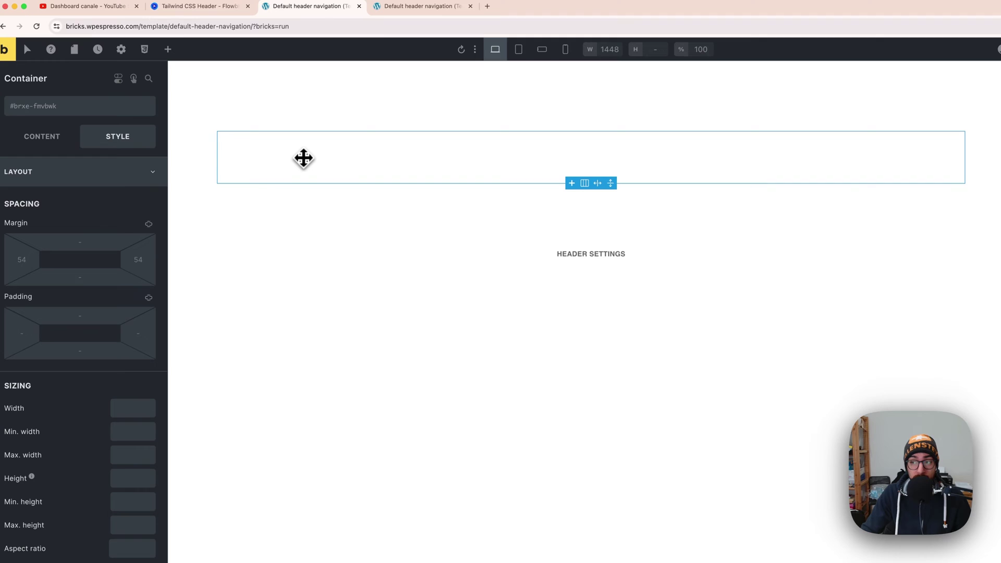
click(168, 50)
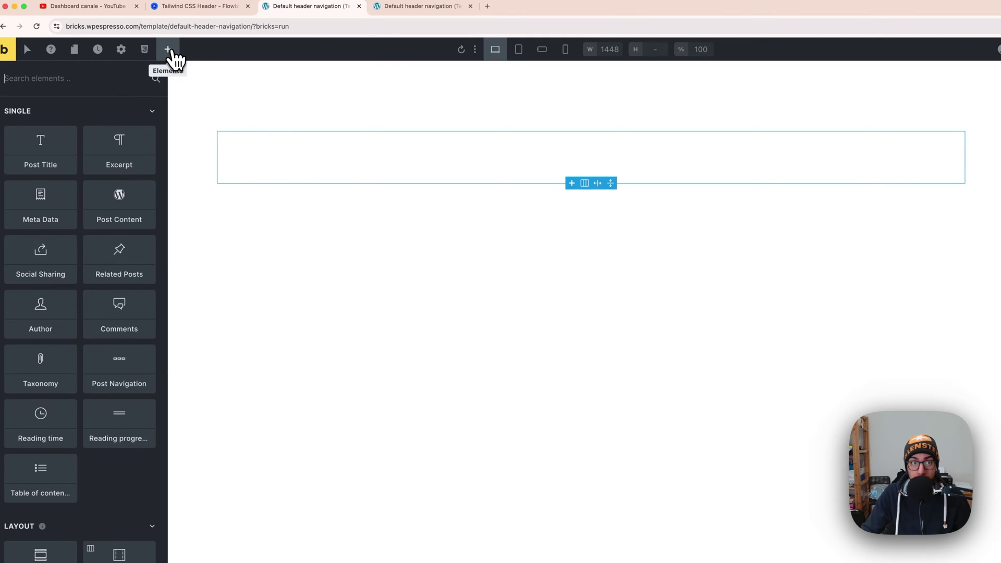
scroll(99, 274, down, 5)
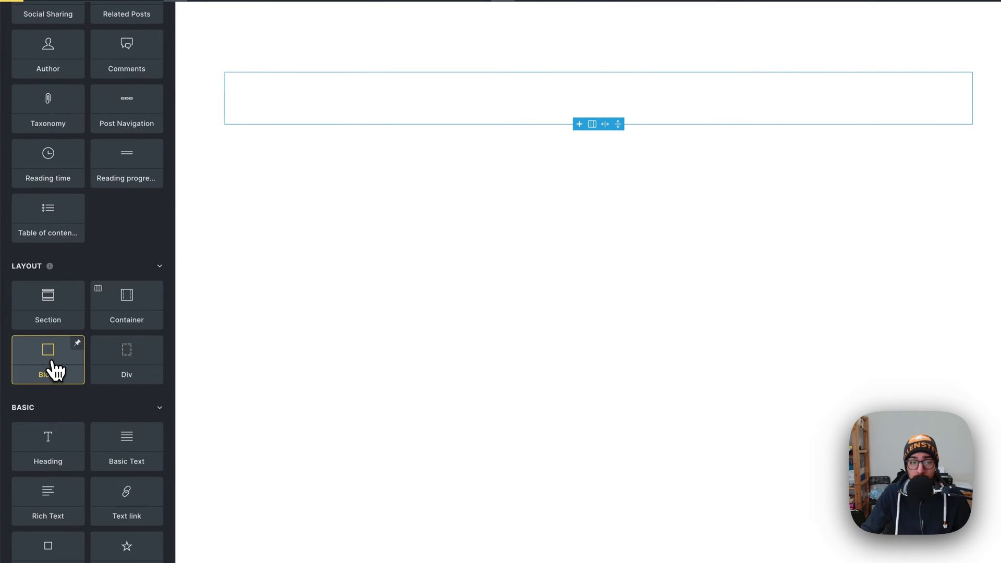
click(55, 371)
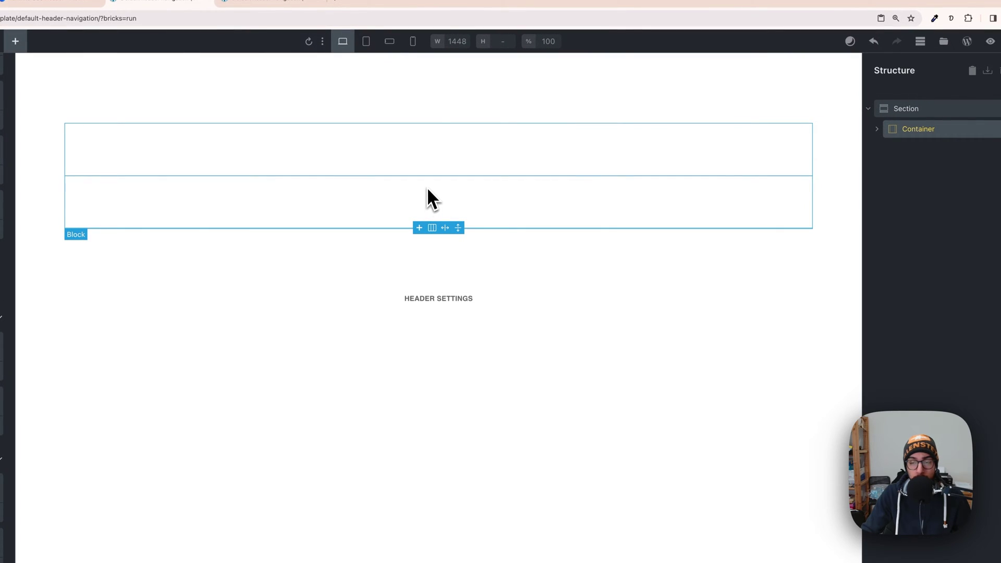
Rename the first block in the container as Block logo
click(876, 129)
click(929, 156)
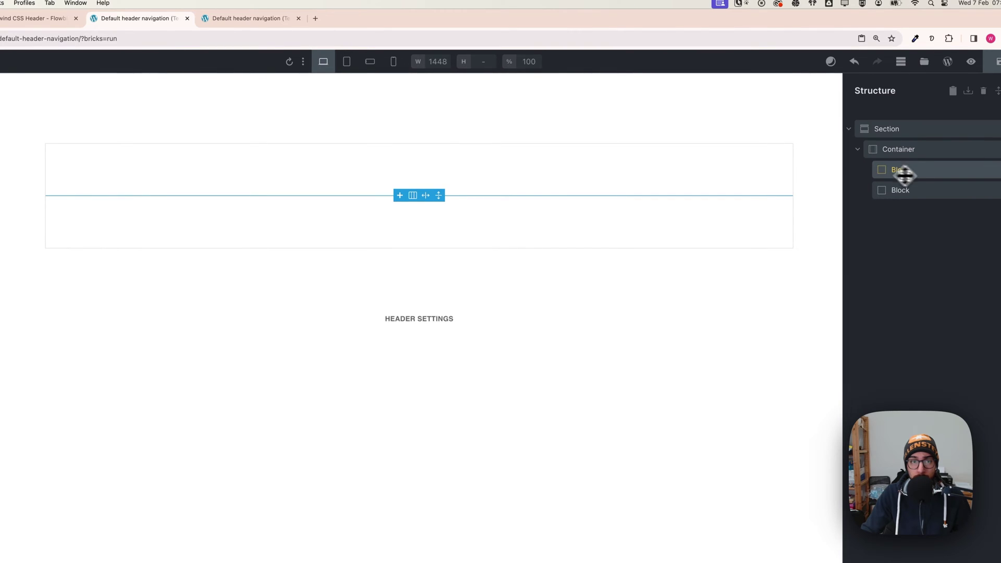
click(0, 90)
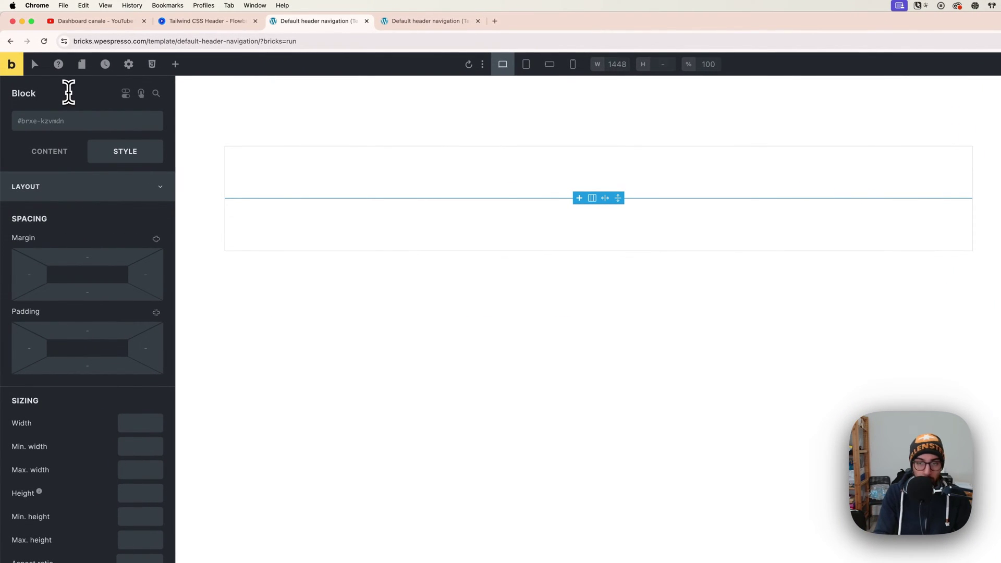
text(logo)
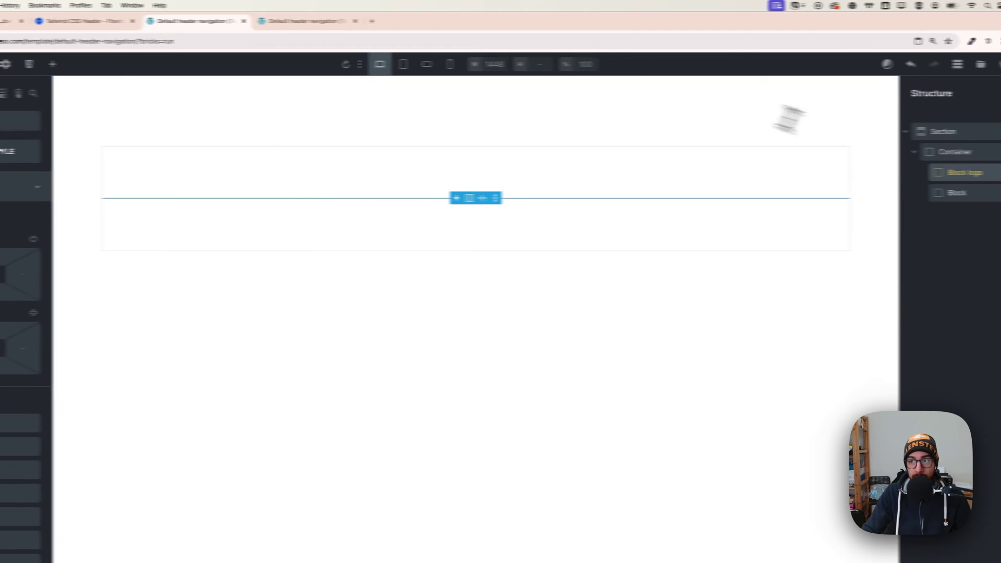
Rename the second block in the container as Block menu and buttons
click(957, 193)
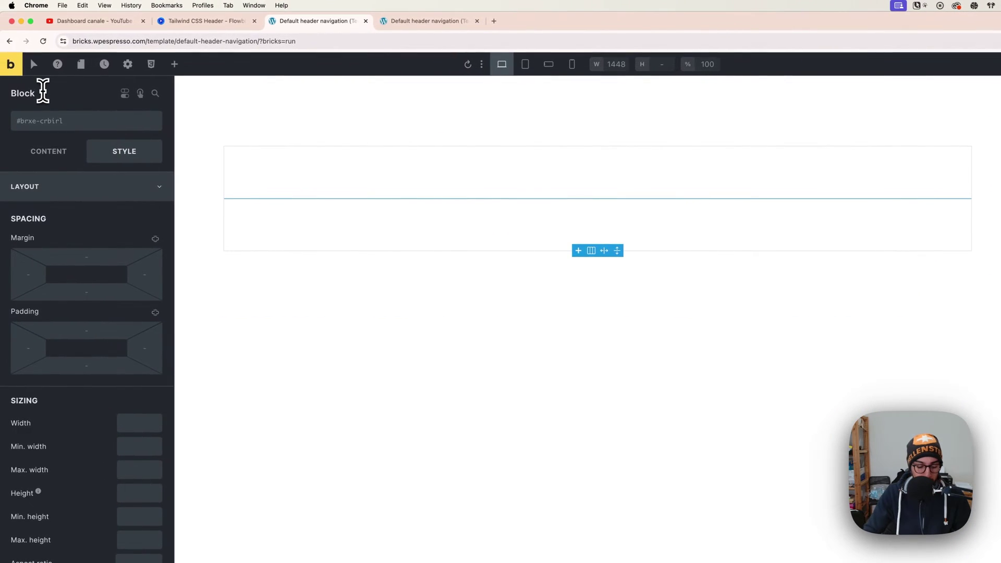
key(BackSpace)
key(BackSpace)
key(BackSpace)
key(BackSpace)
key(BackSpace)
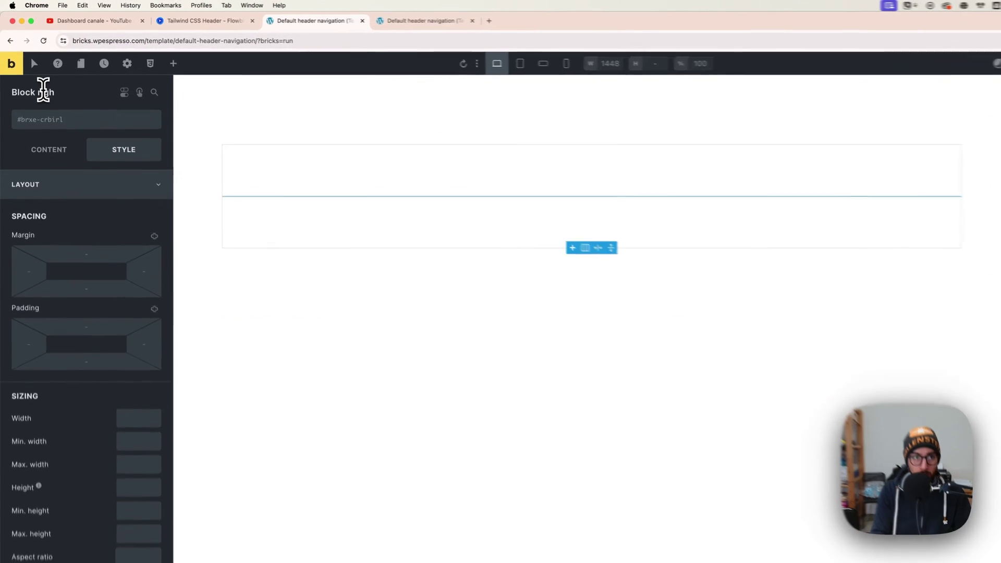
text(menu)
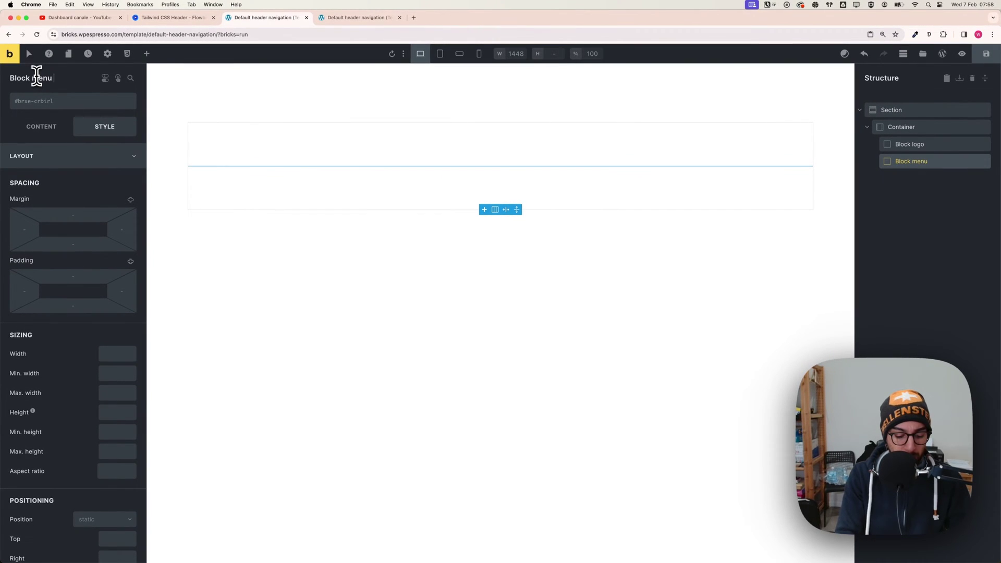
text( and buttons)
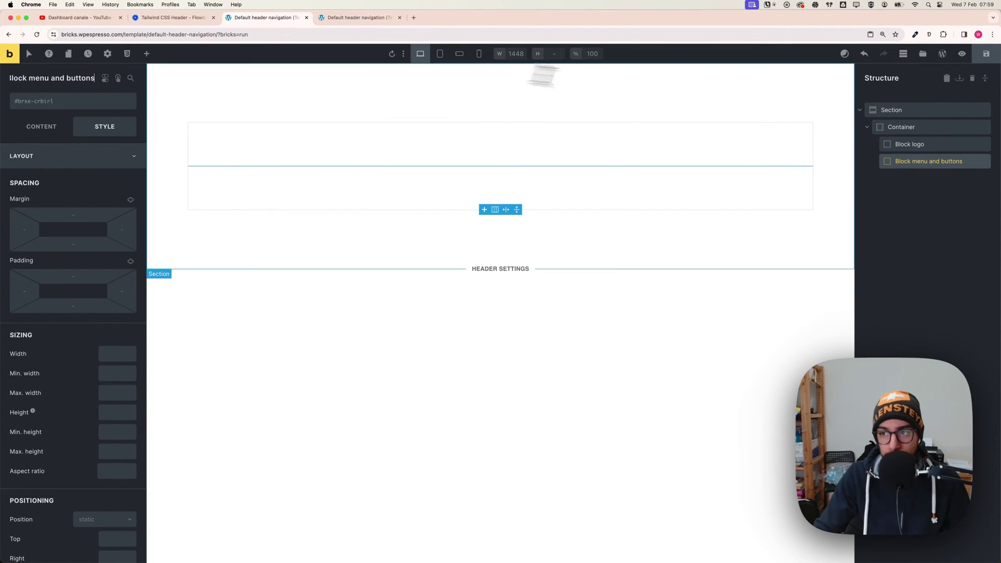
Add an Image element to the Block logo block and select the logoipsum logo as its picture
click(908, 147)
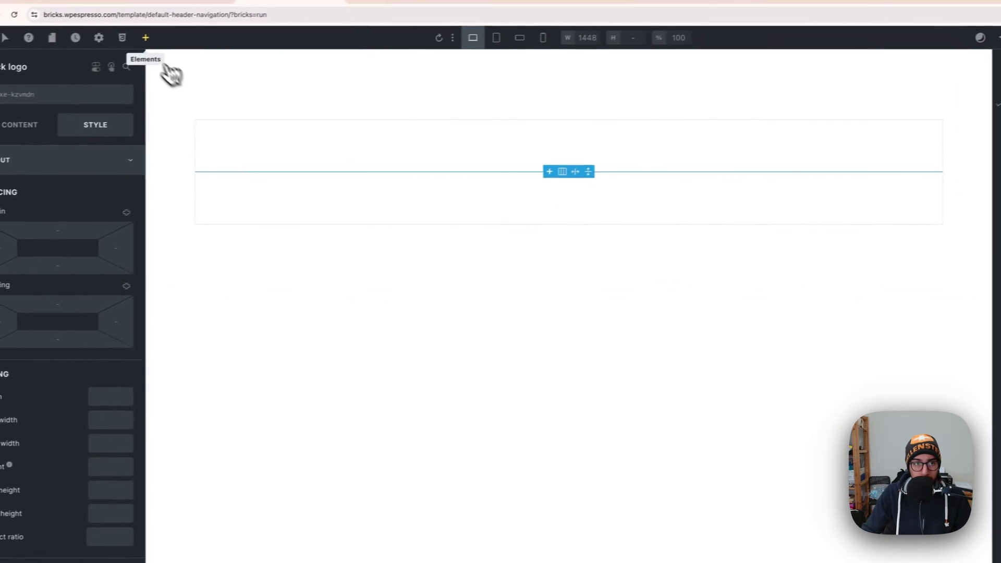
click(0, 61)
scroll(85, 329, down, 6)
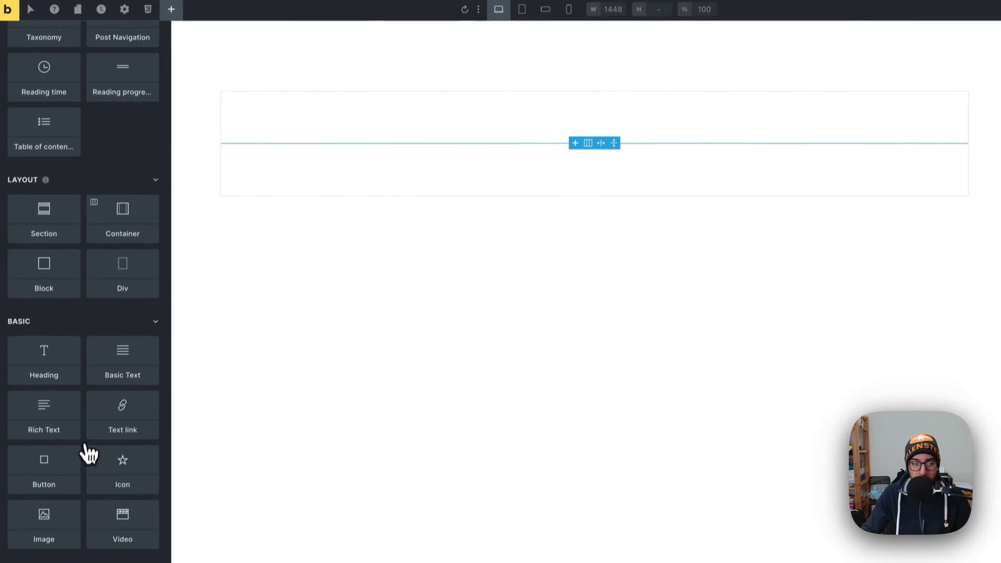
click(47, 526)
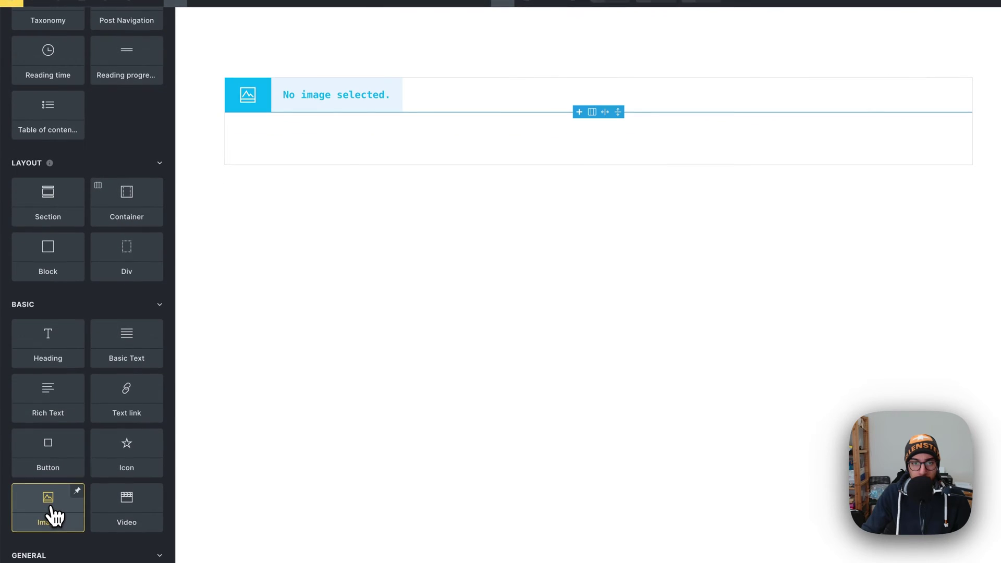
click(308, 95)
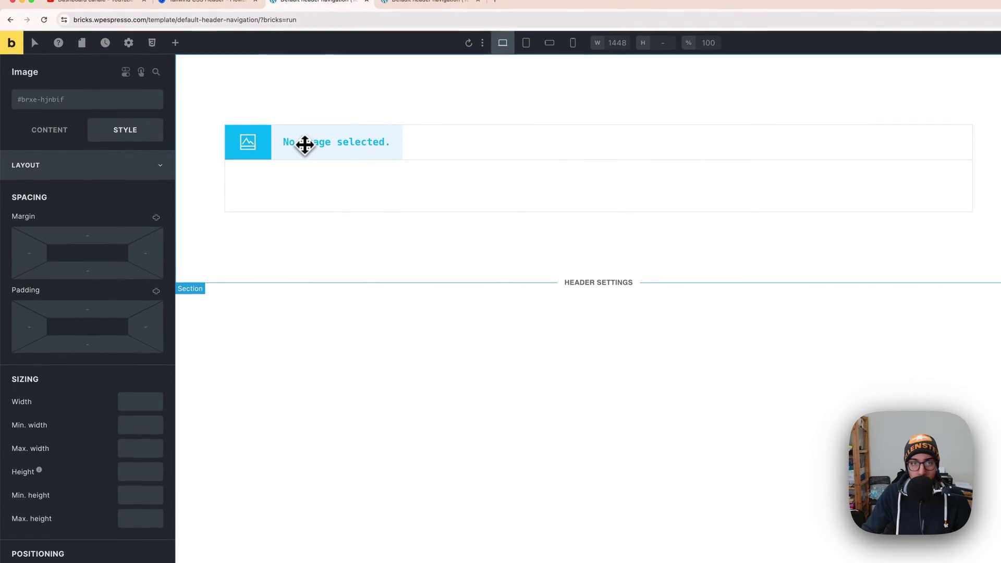
click(66, 137)
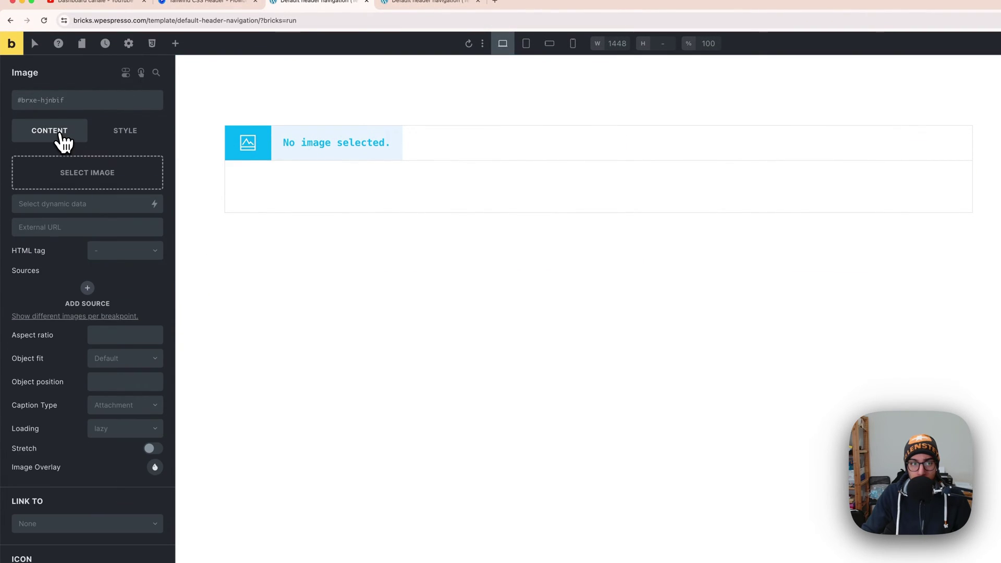
click(85, 180)
click(140, 194)
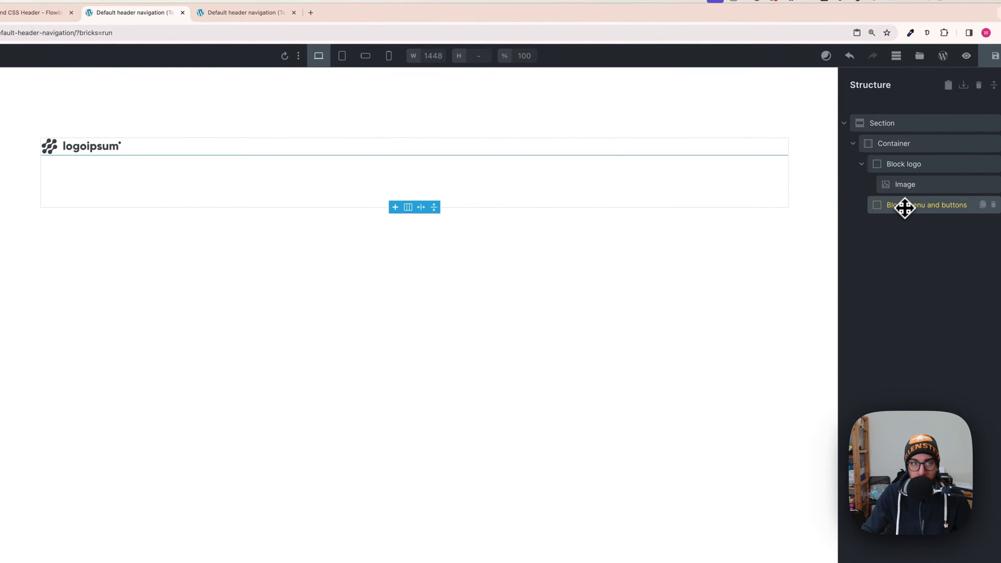
Find the Nav Menu element and add it to the Block menu and buttons block
click(863, 204)
click(126, 42)
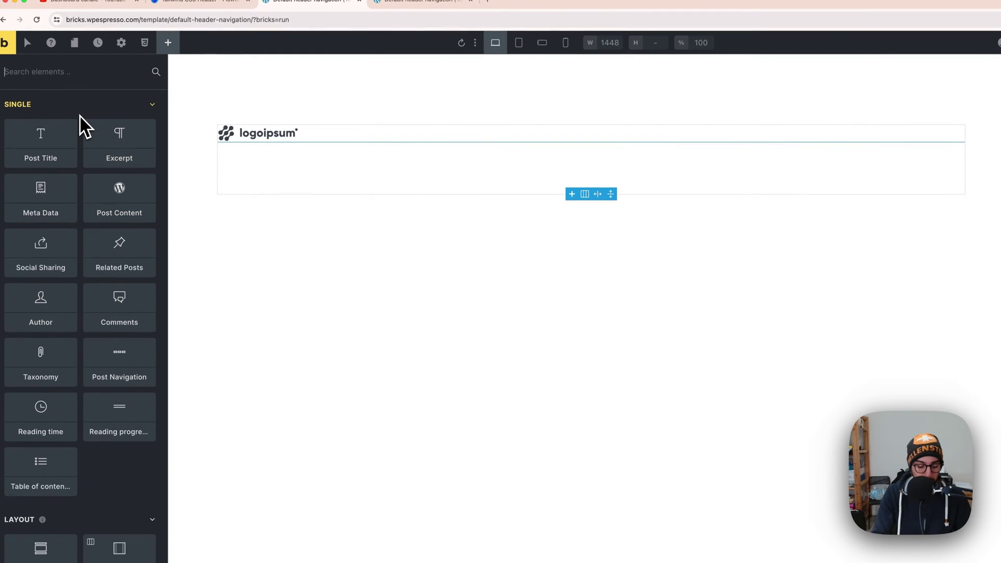
text(menu)
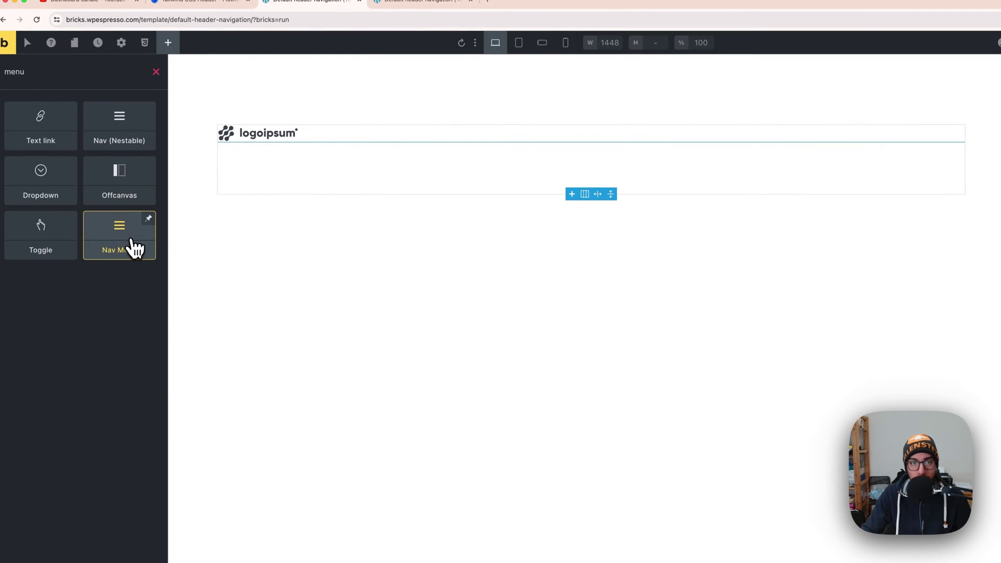
click(134, 248)
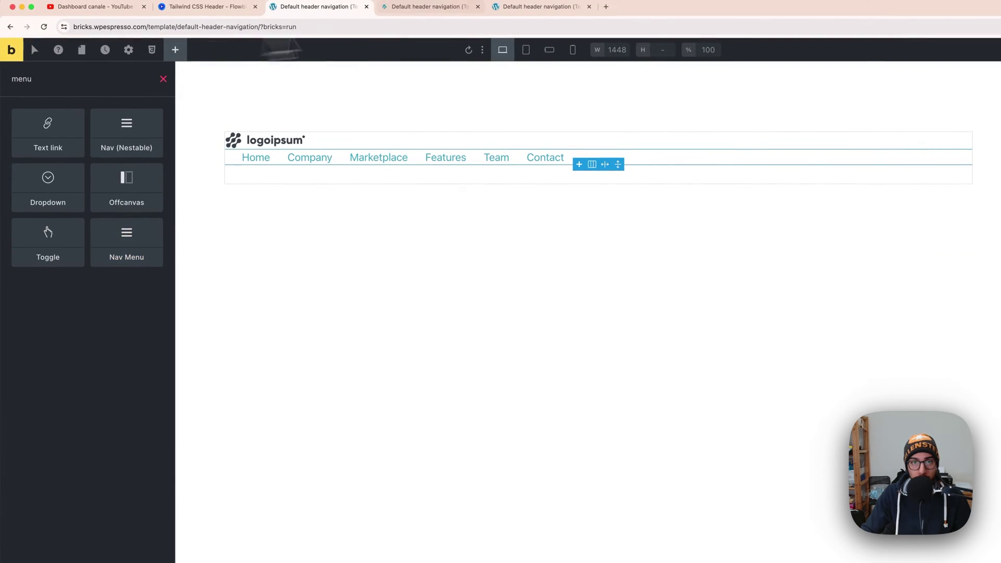
Review the items of the site's Main Menu in the WordPress admin and return to the header template in Bricks
click(450, 8)
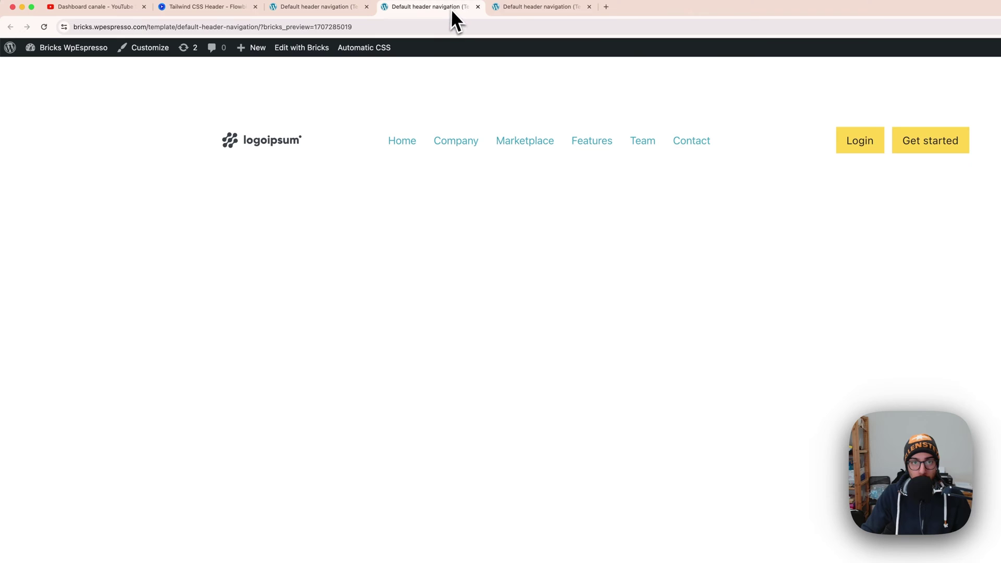
mouse_move(9, 46)
click(26, 65)
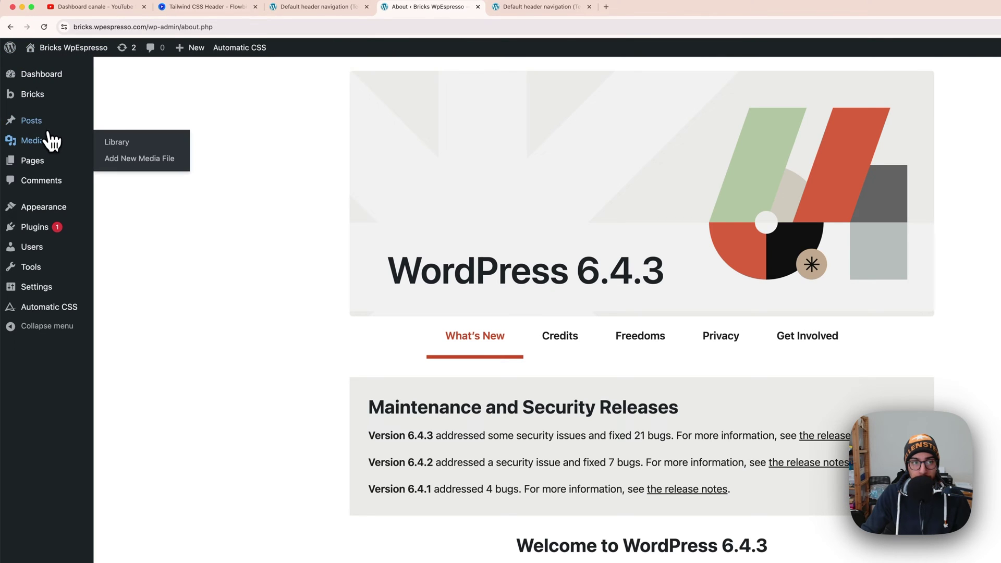
mouse_move(56, 213)
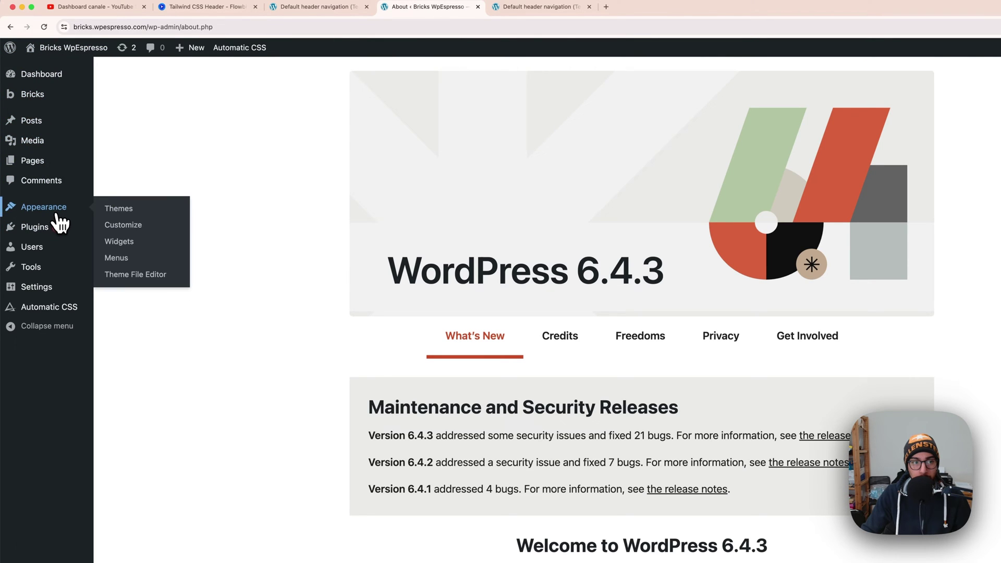
click(122, 258)
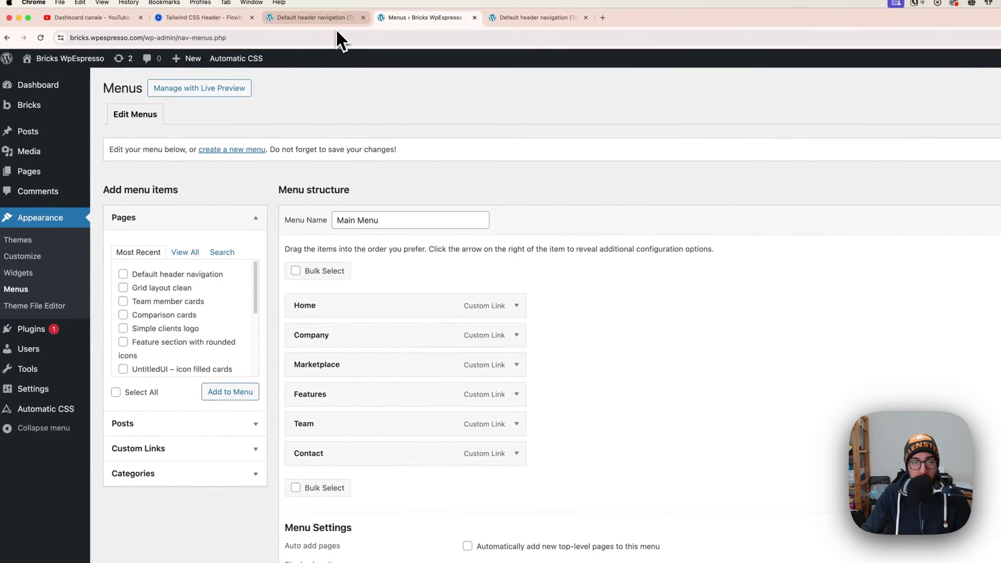
click(338, 24)
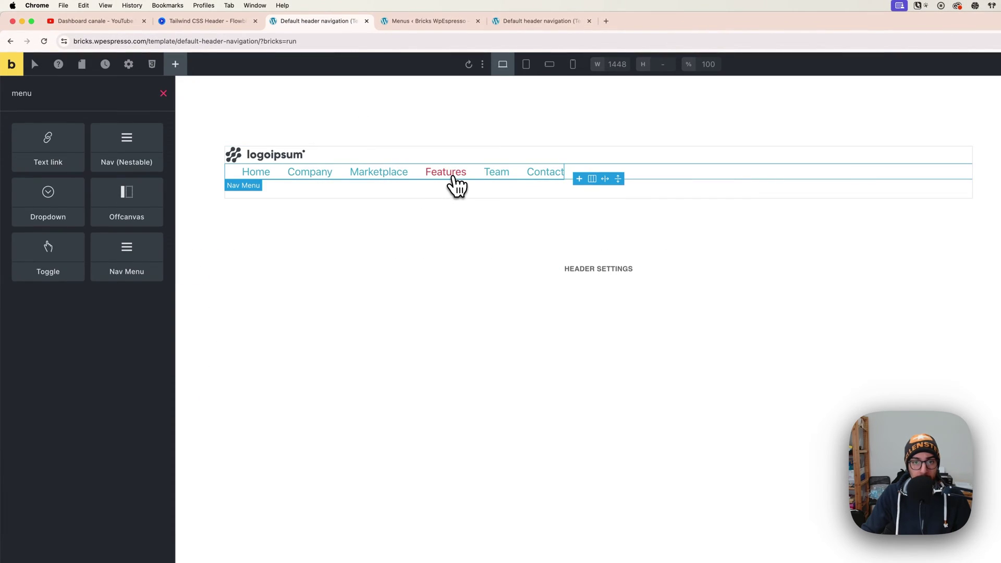
Assign the WordPress Main Menu to the Nav Menu element in the header
click(457, 185)
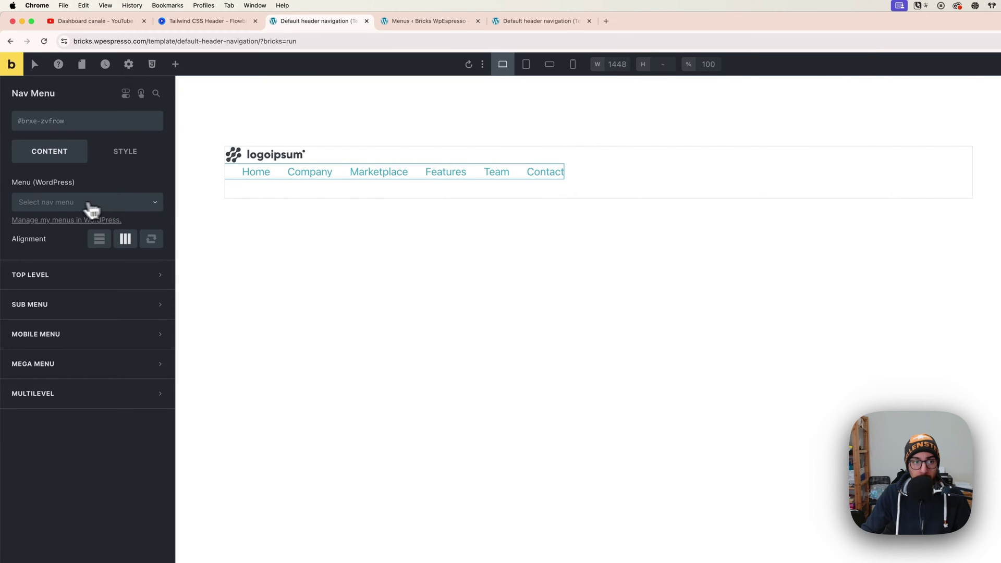
click(91, 206)
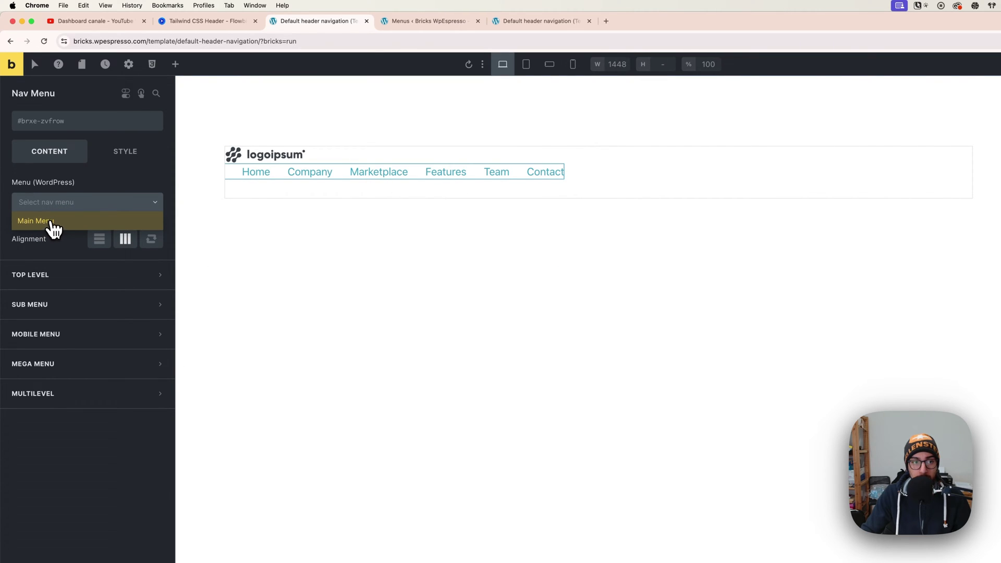
click(51, 221)
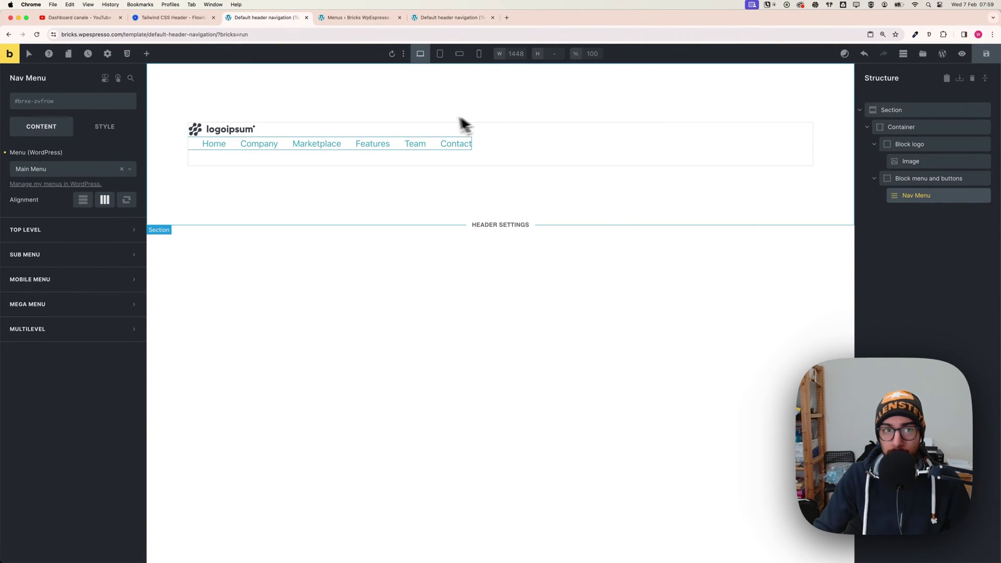
Add a Block element inside Block menu and buttons, below the Nav Menu, and rename it Block buttons
click(904, 181)
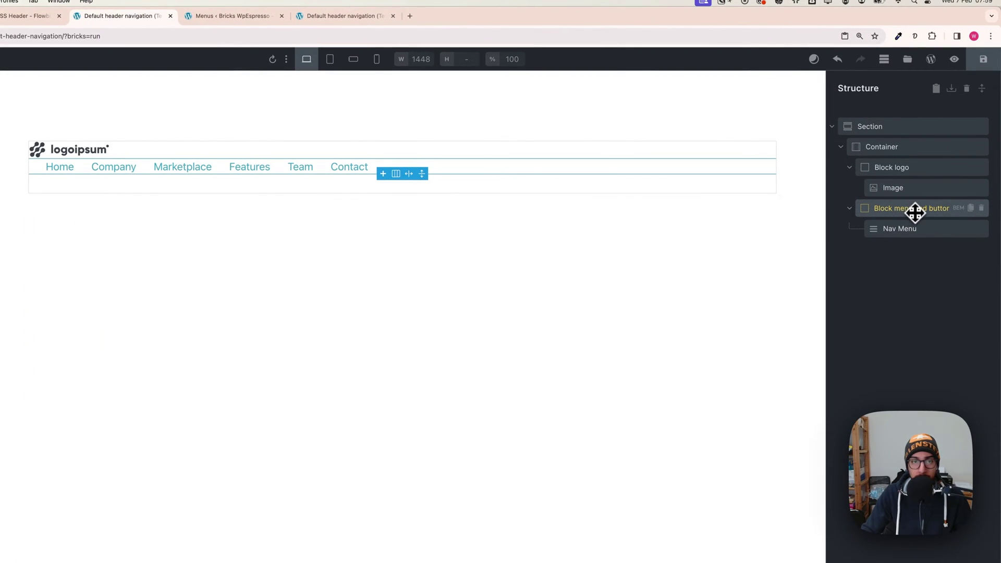
click(156, 66)
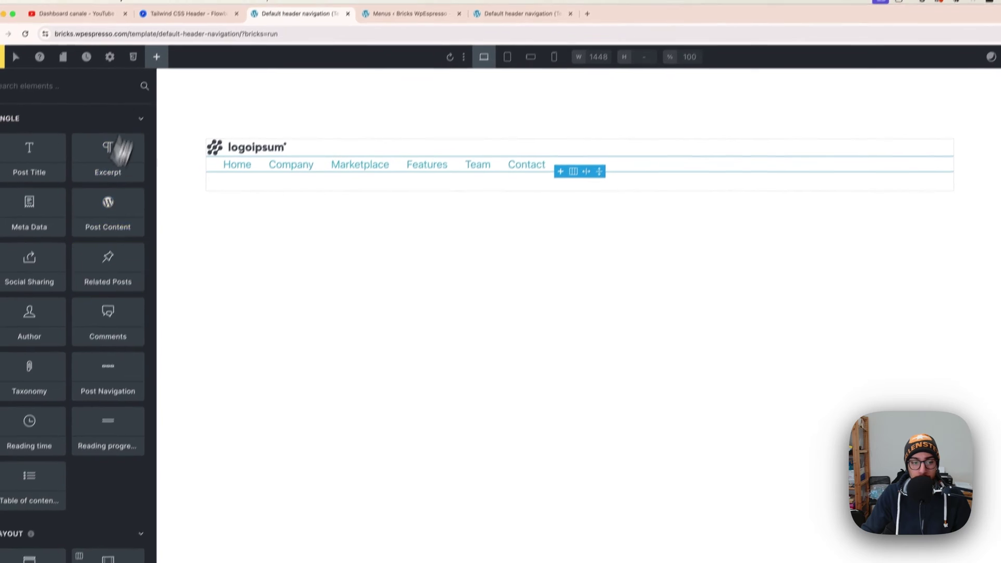
scroll(75, 326, down, 4)
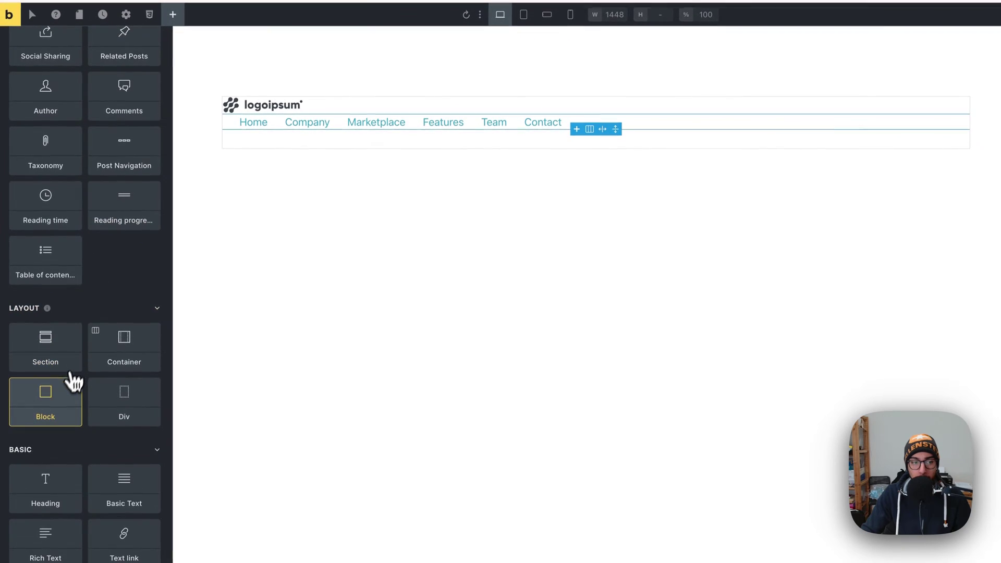
click(40, 436)
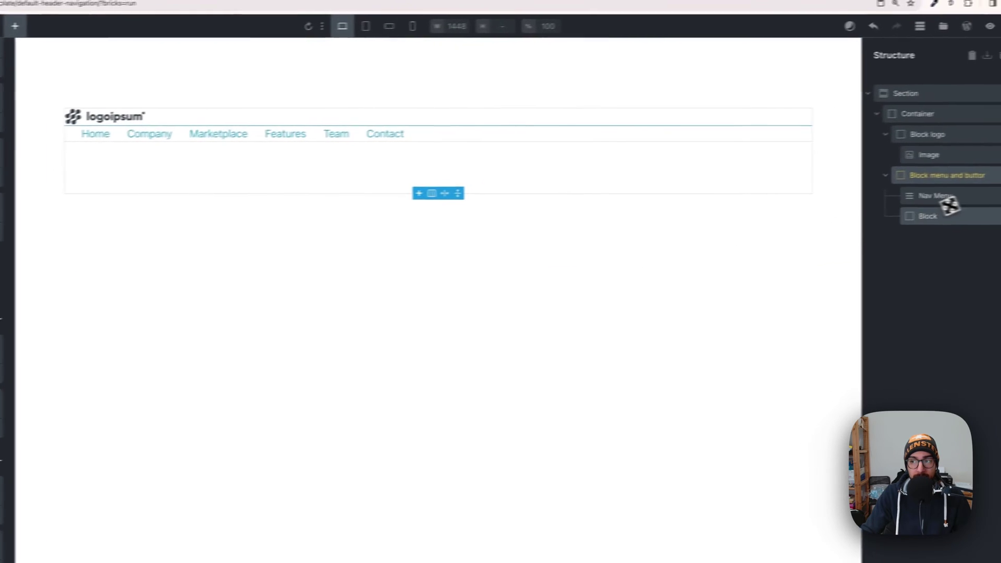
click(900, 219)
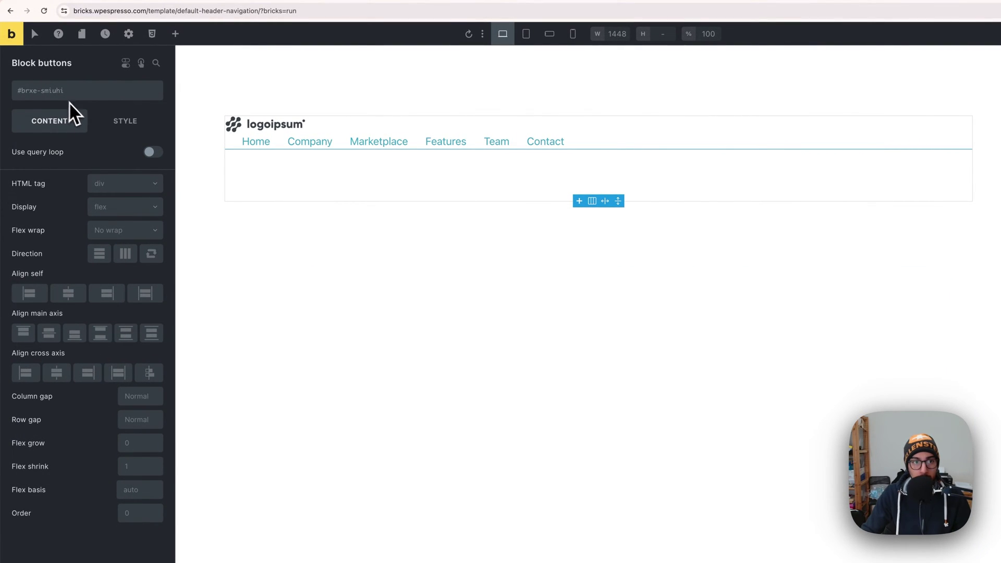
Add two Button elements inside the Block buttons block
click(175, 33)
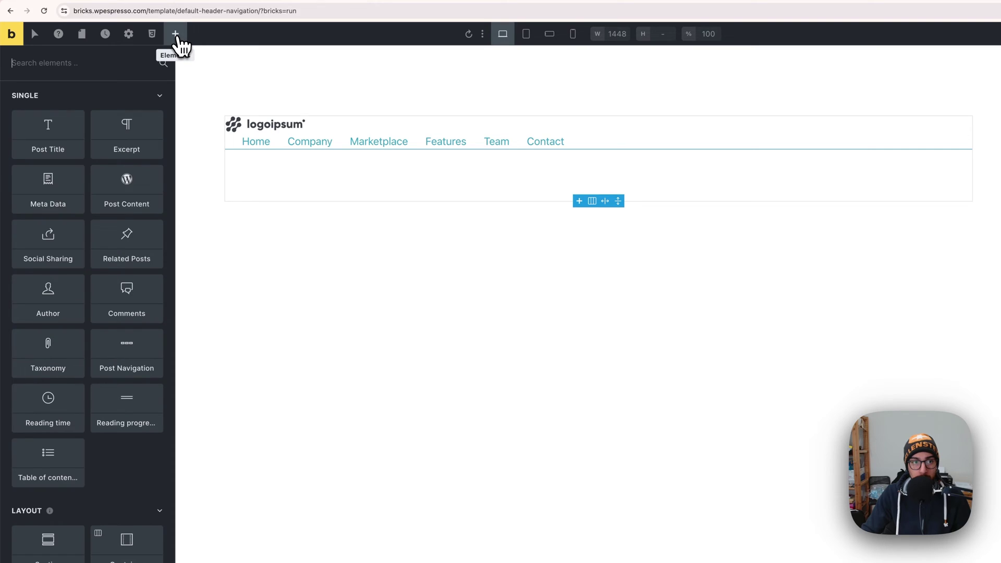
scroll(97, 305, down, 3)
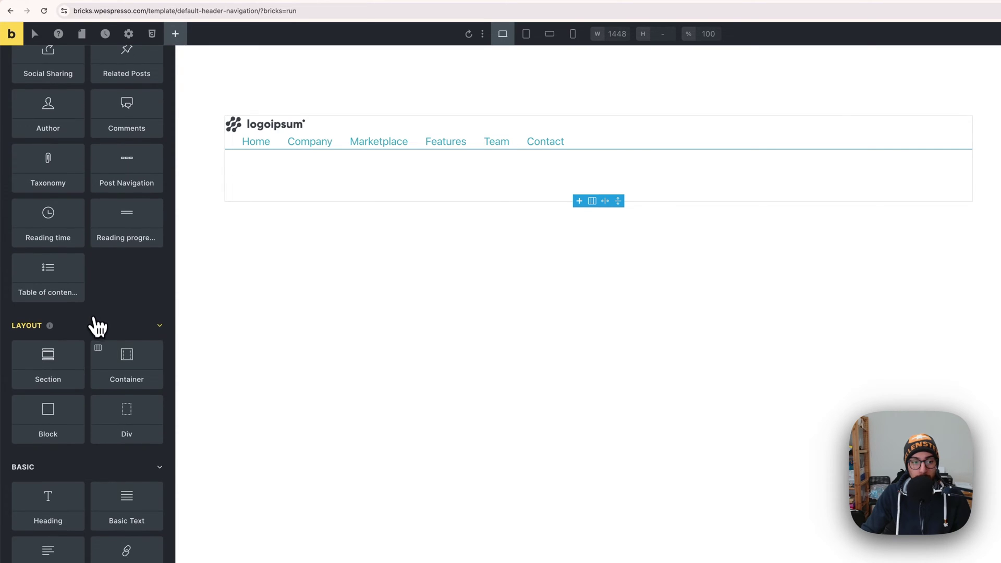
scroll(71, 409, down, 5)
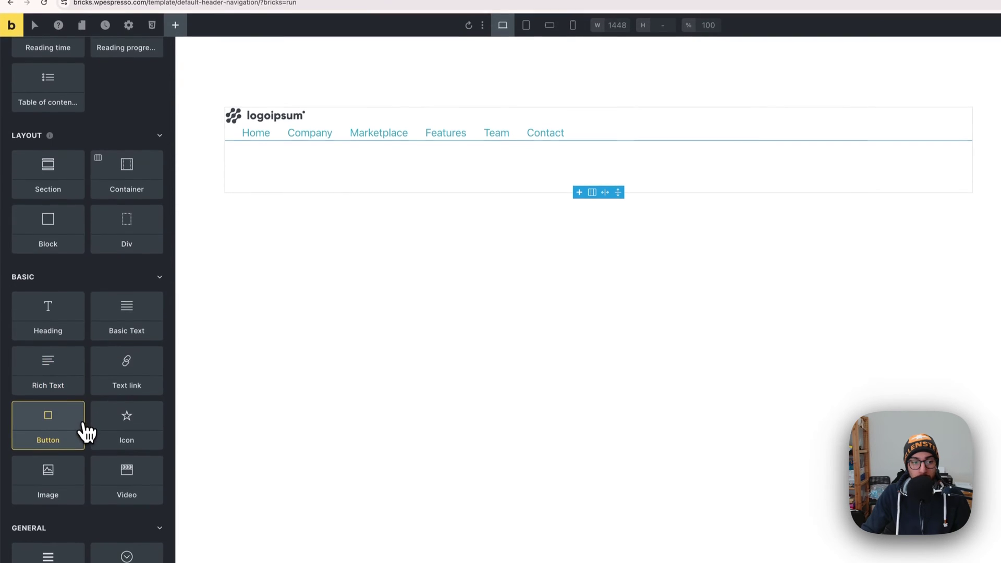
click(65, 441)
click(66, 443)
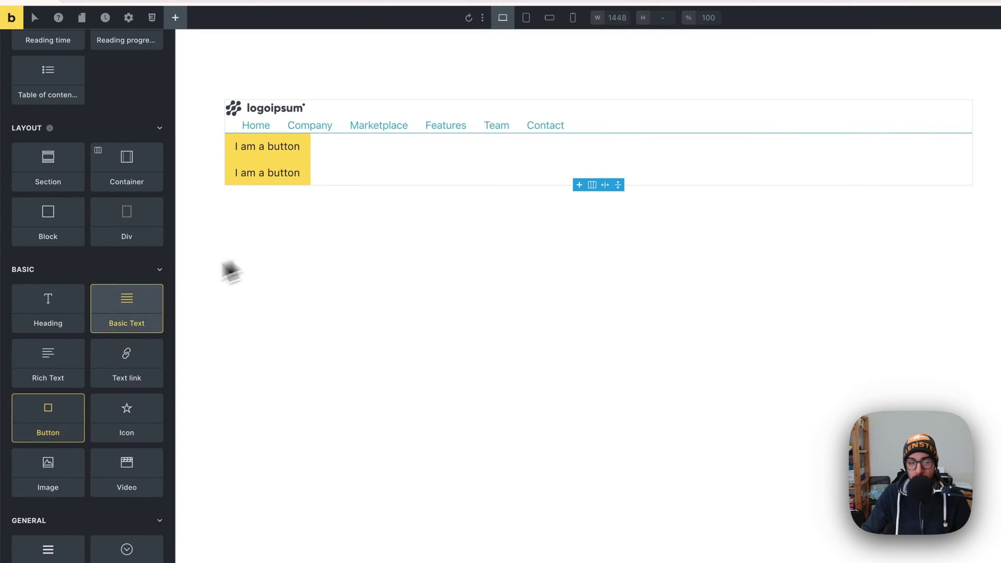
Set the text of the first button in Block buttons to Login
click(266, 150)
drag(110, 139, 4, 136)
text(Si)
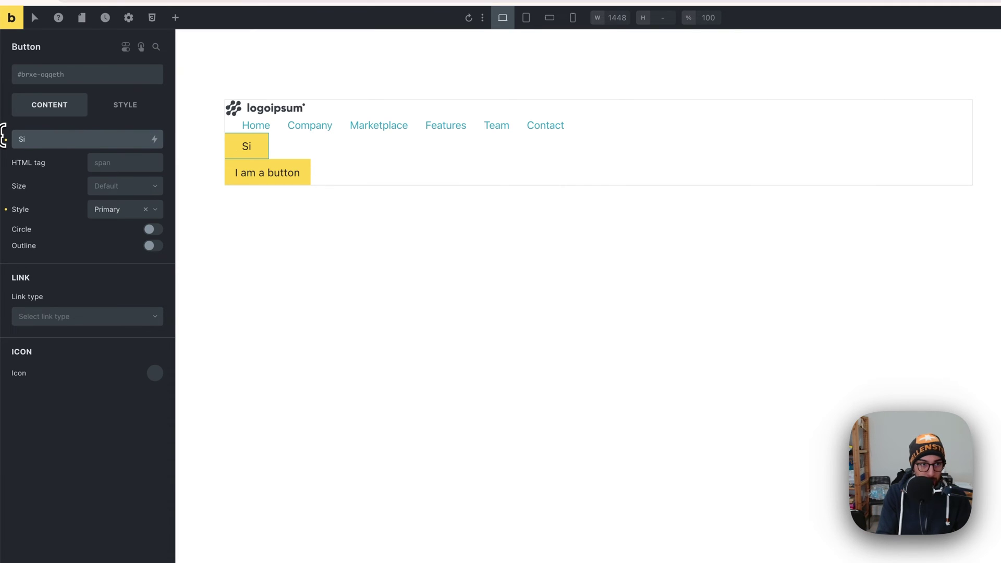
text(gn)
key(BackSpace)
key(BackSpace)
key(BackSpace)
key(BackSpace)
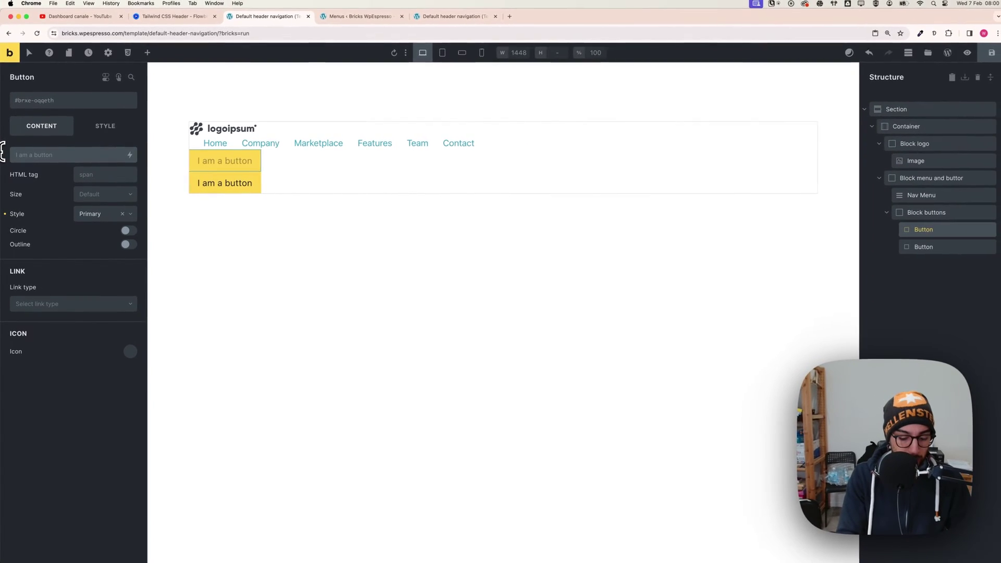
text(Login)
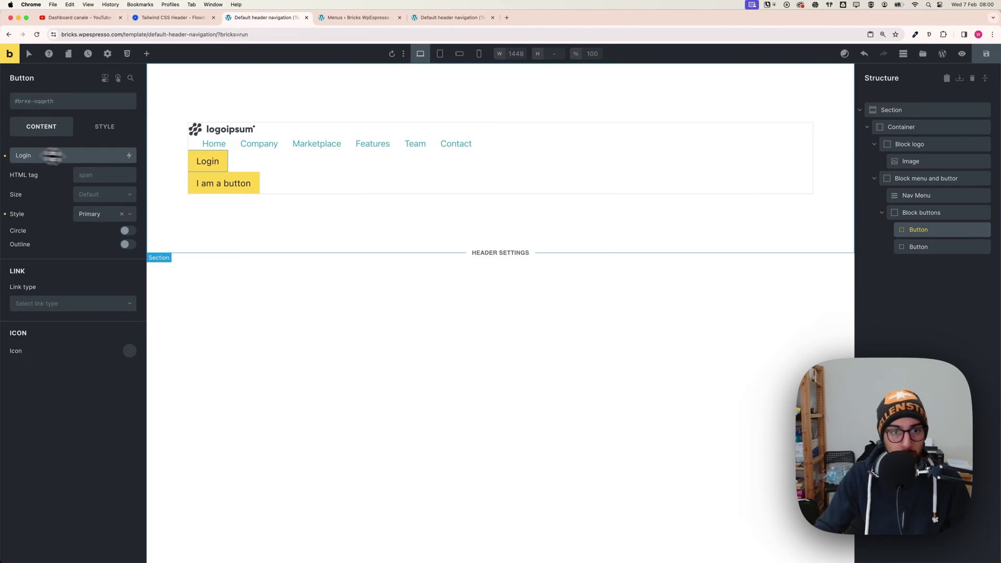
Set the text of the second button in Block buttons to Get started
click(219, 183)
drag(15, 155, 48, 155)
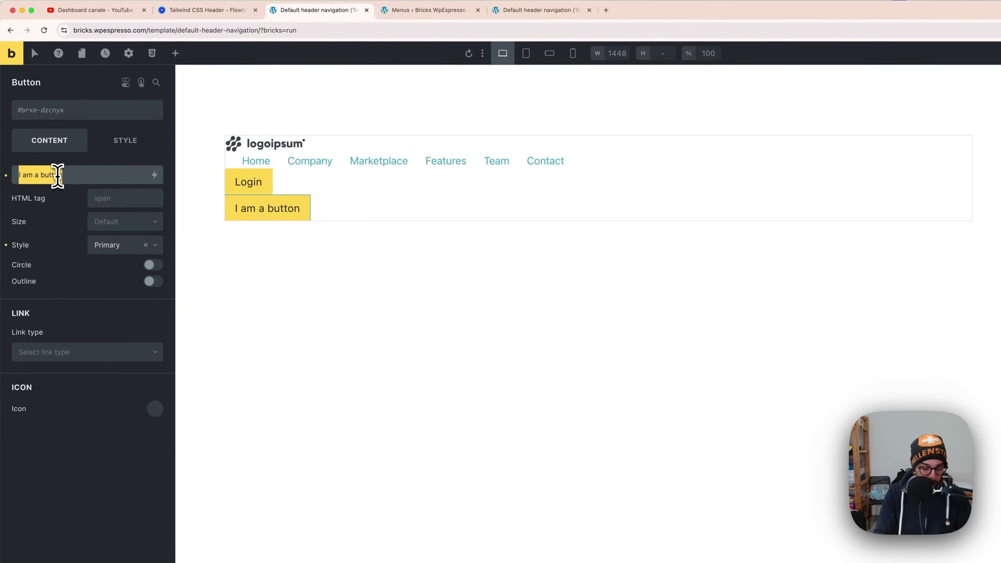
text(Get started)
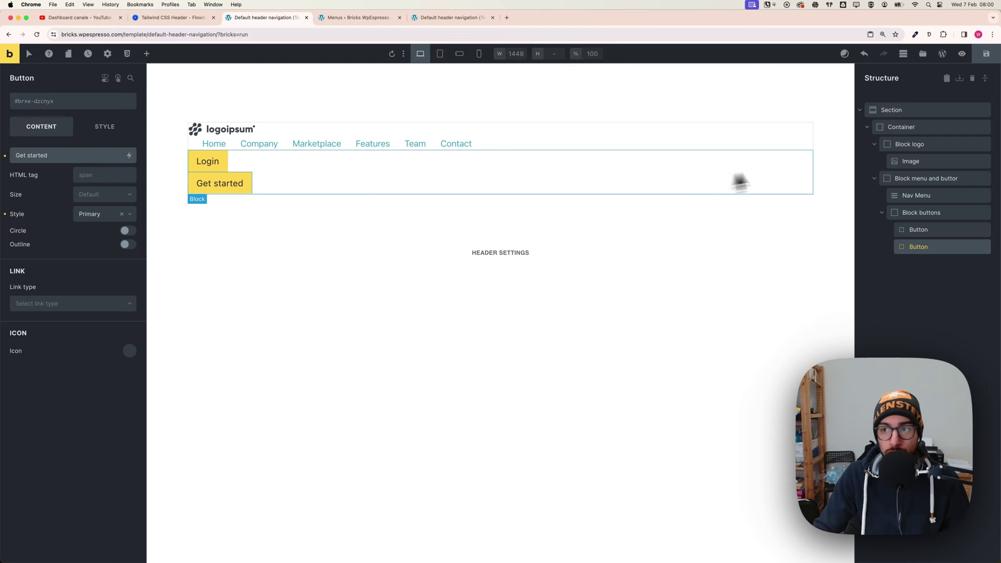
Set the layout direction of the Container, the Block menu and buttons block and the Block buttons block to Horizontal (row)
click(902, 131)
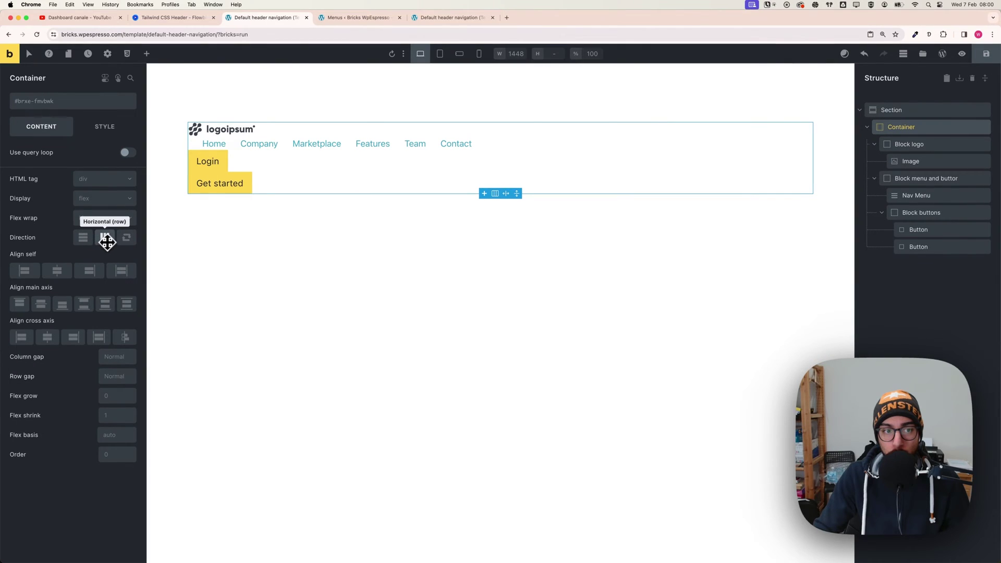
click(106, 238)
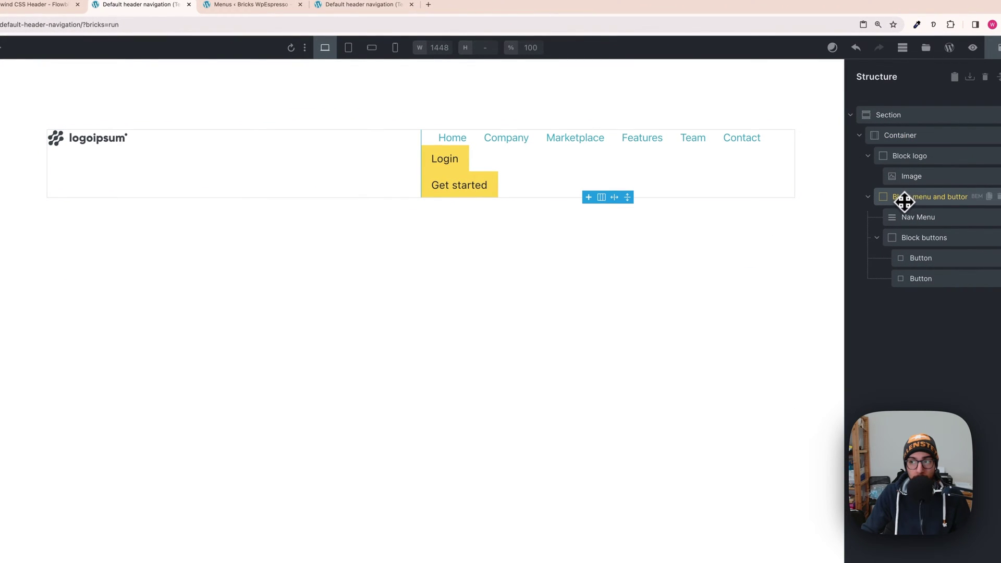
click(902, 202)
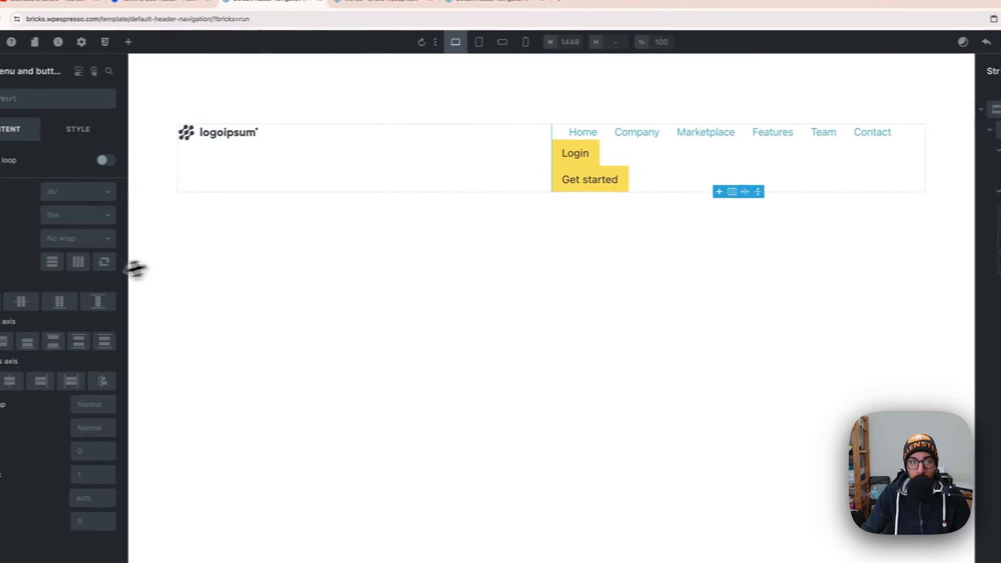
click(102, 262)
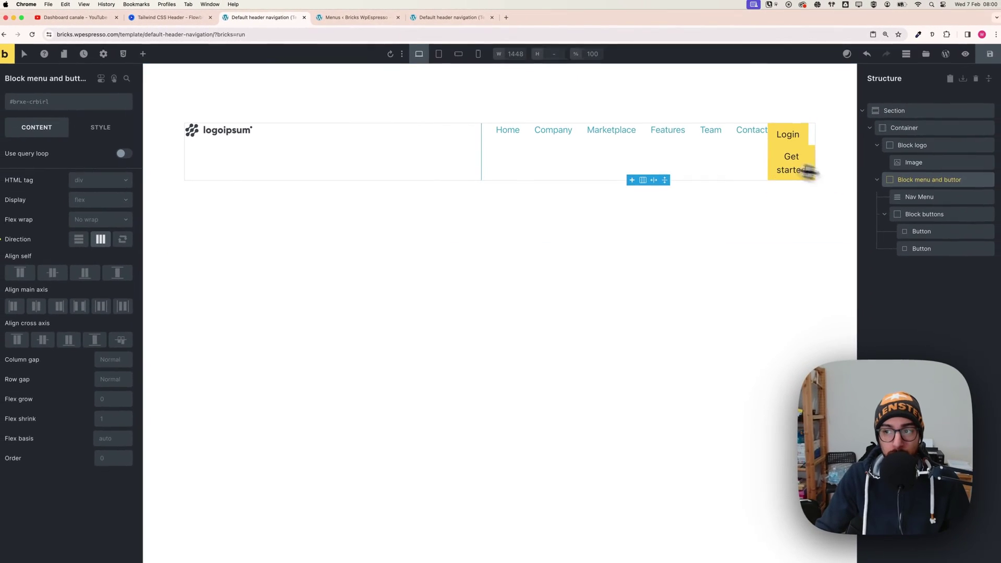
click(914, 214)
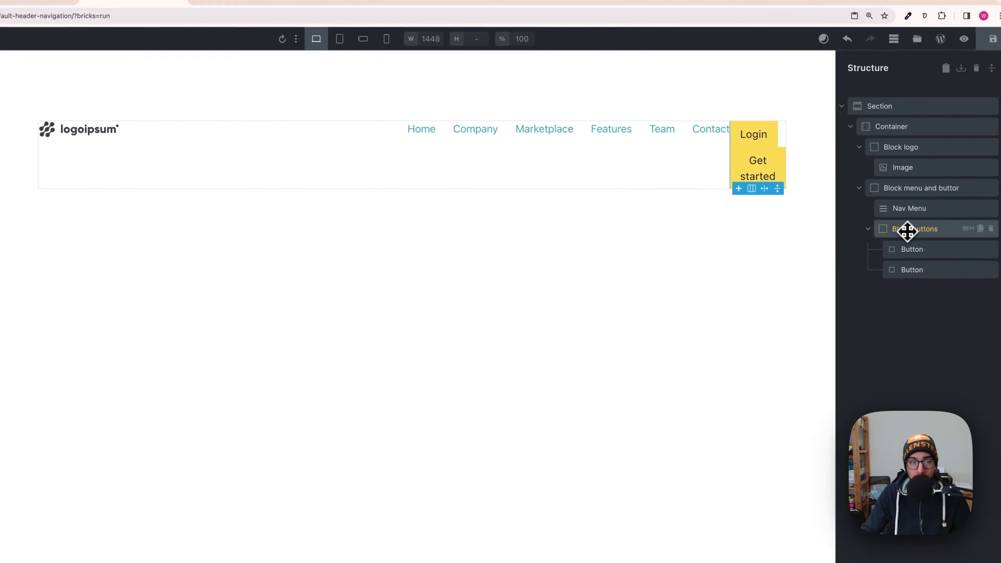
click(104, 258)
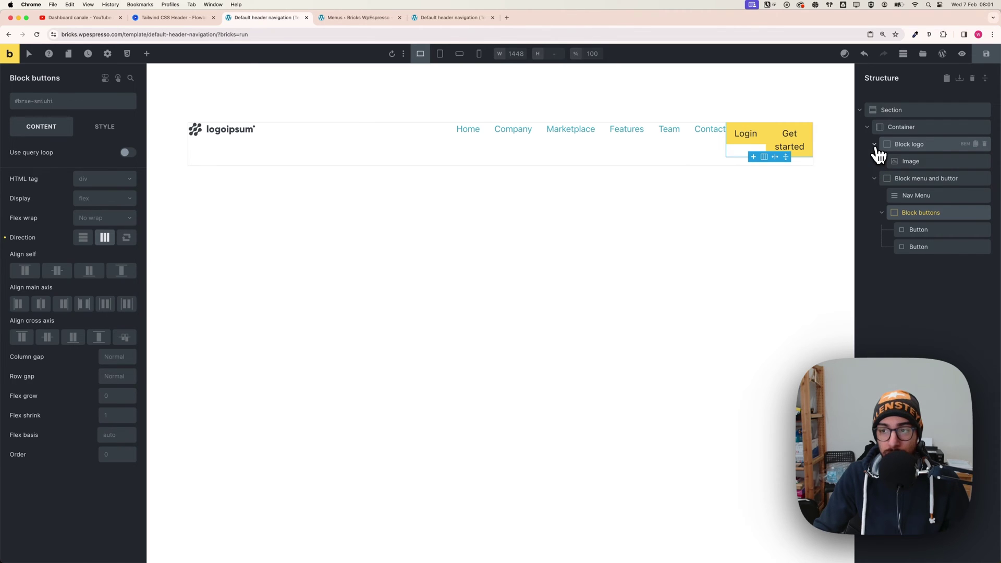
Set the width of the Block logo block to 20% and of the Block menu and buttons block to 80%
click(918, 145)
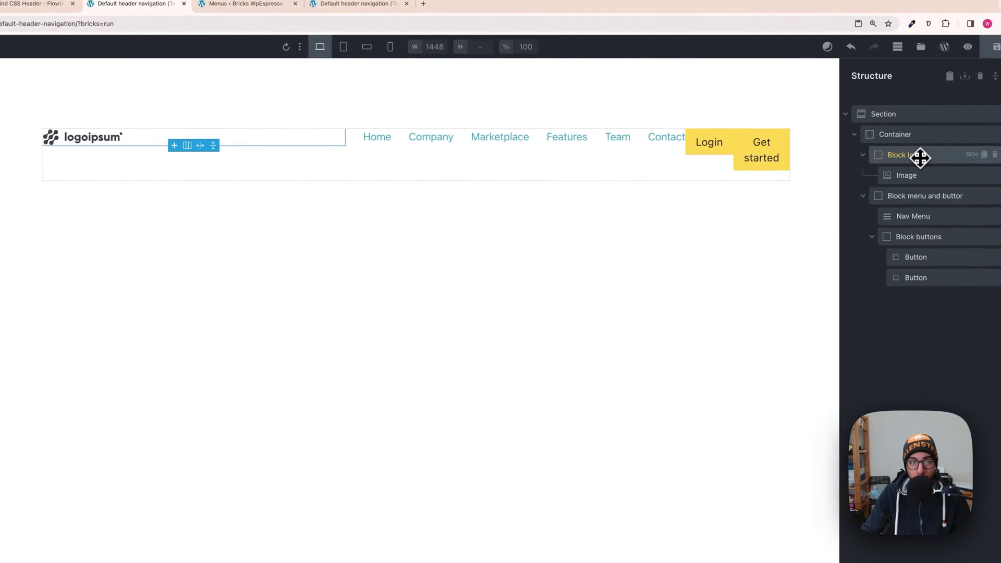
click(105, 119)
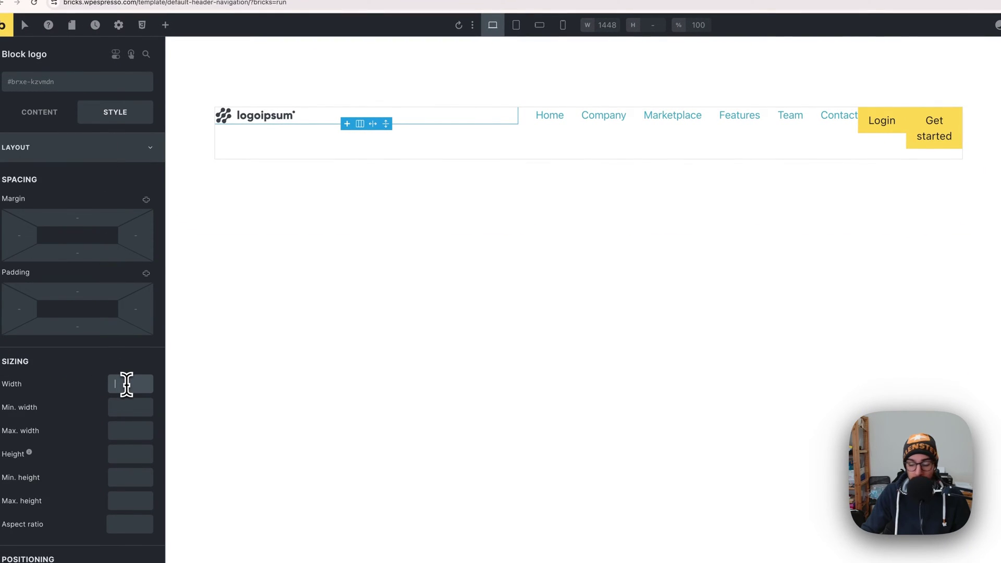
text(20%)
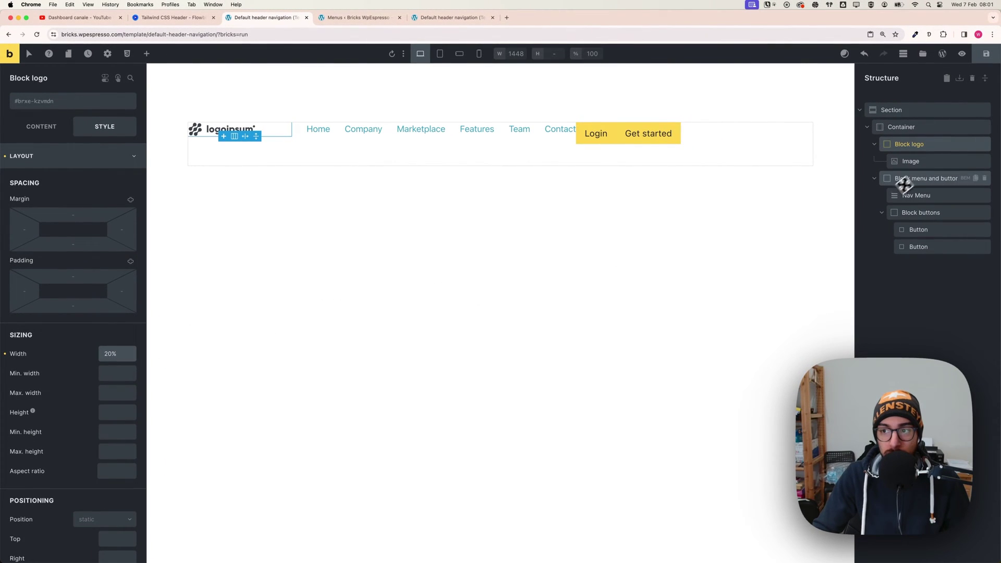
click(908, 179)
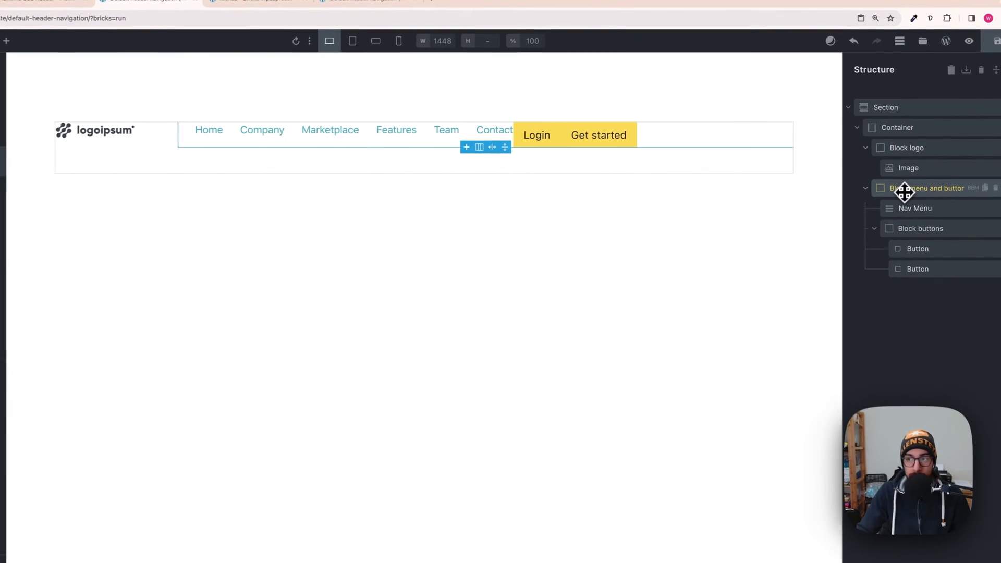
click(116, 361)
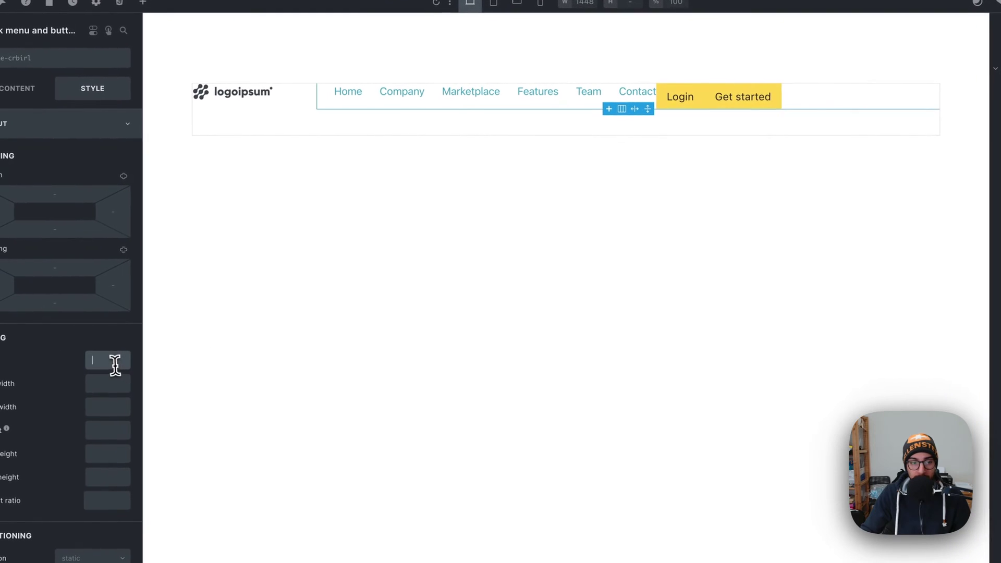
text(80%)
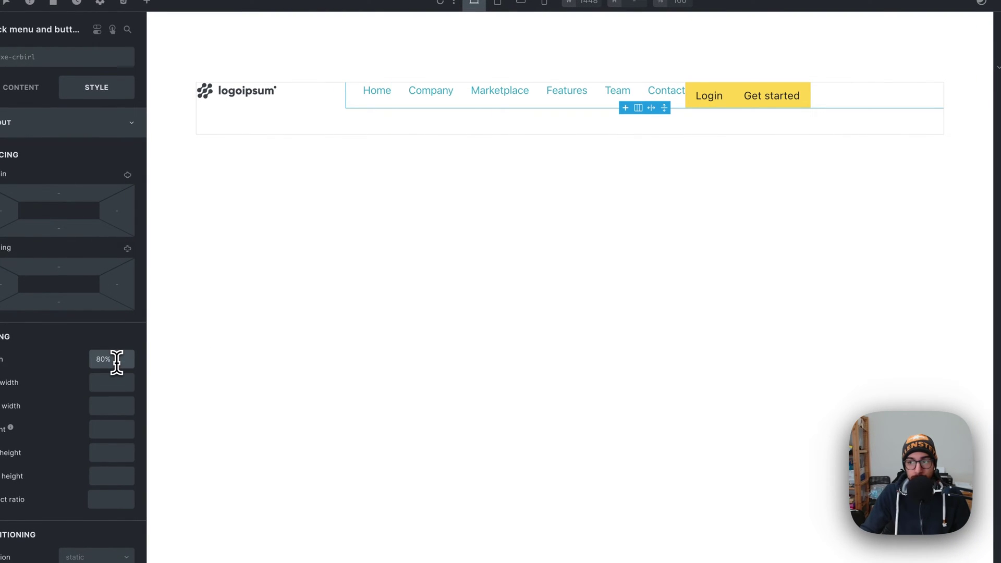
Set the Block buttons block's width to the Automatic.css variable var(--width-s), after trying and clearing a width of 14em
click(907, 207)
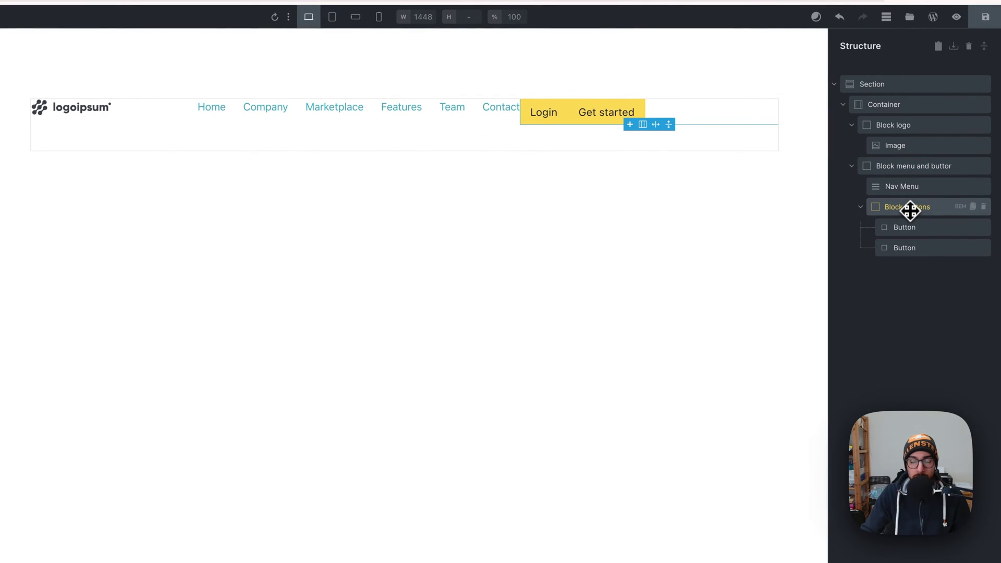
click(139, 354)
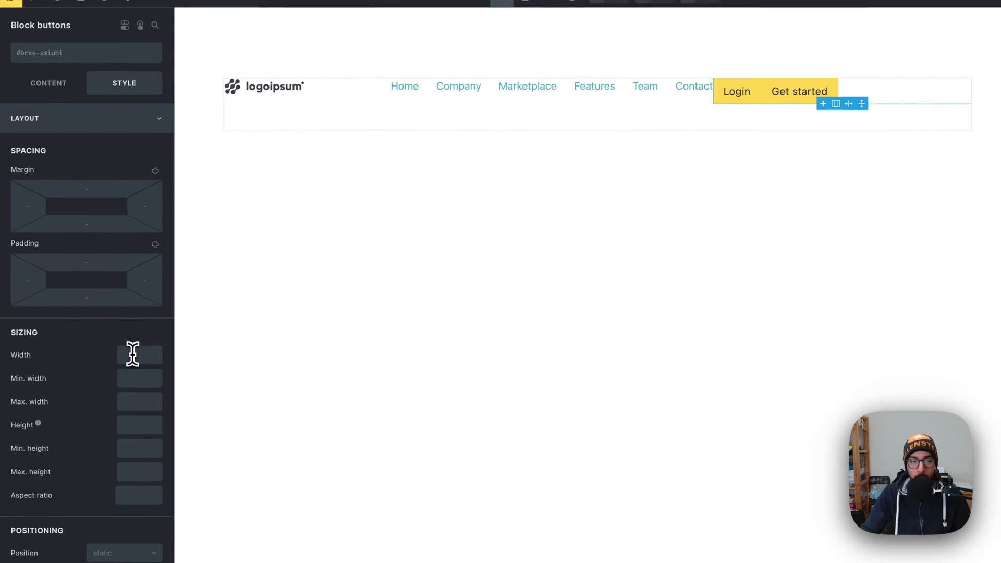
text(14em)
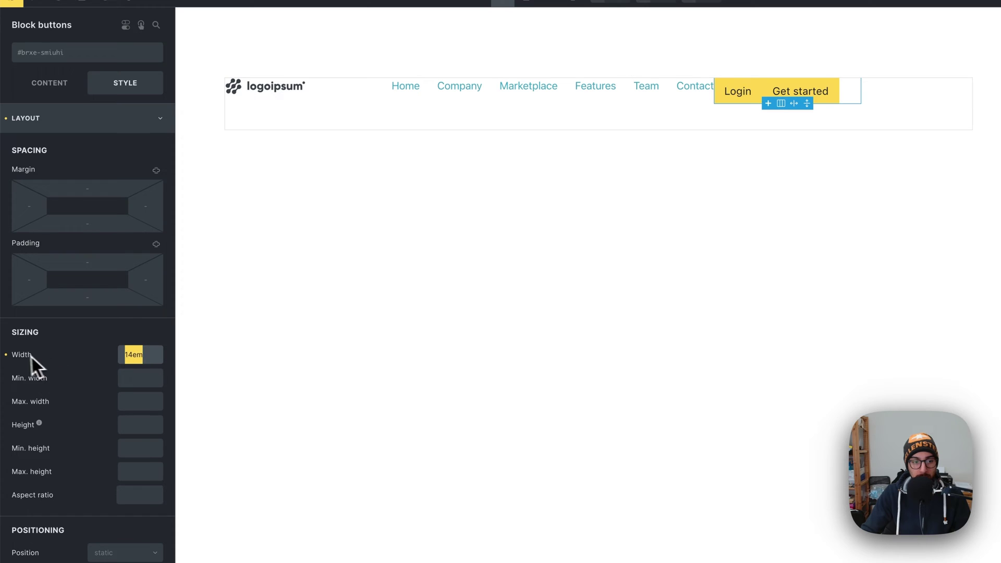
key(BackSpace)
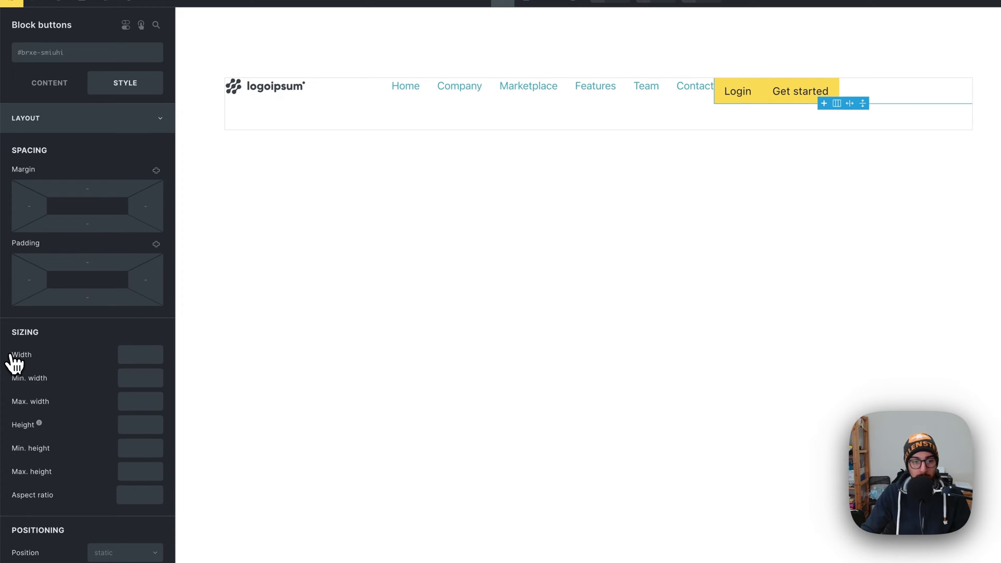
right_click(139, 355)
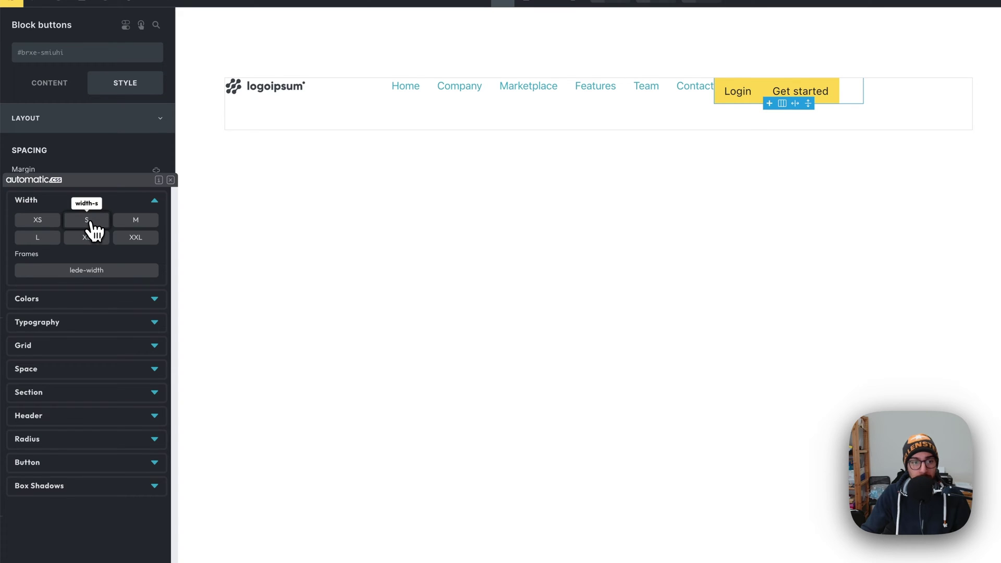
click(88, 222)
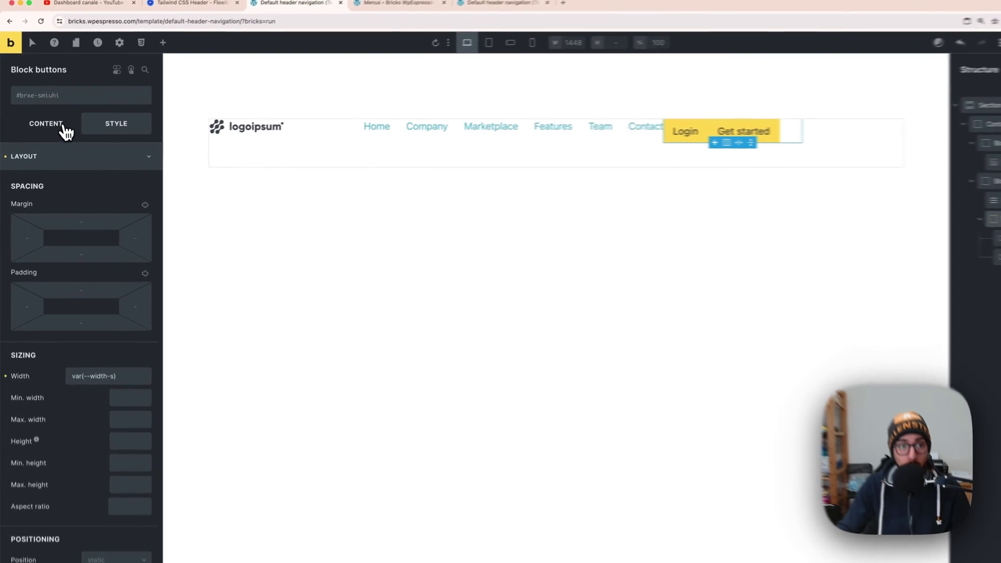
Align Block buttons to End on its main axis, and set the Block menu and buttons block to Space between with a centered cross axis
click(67, 132)
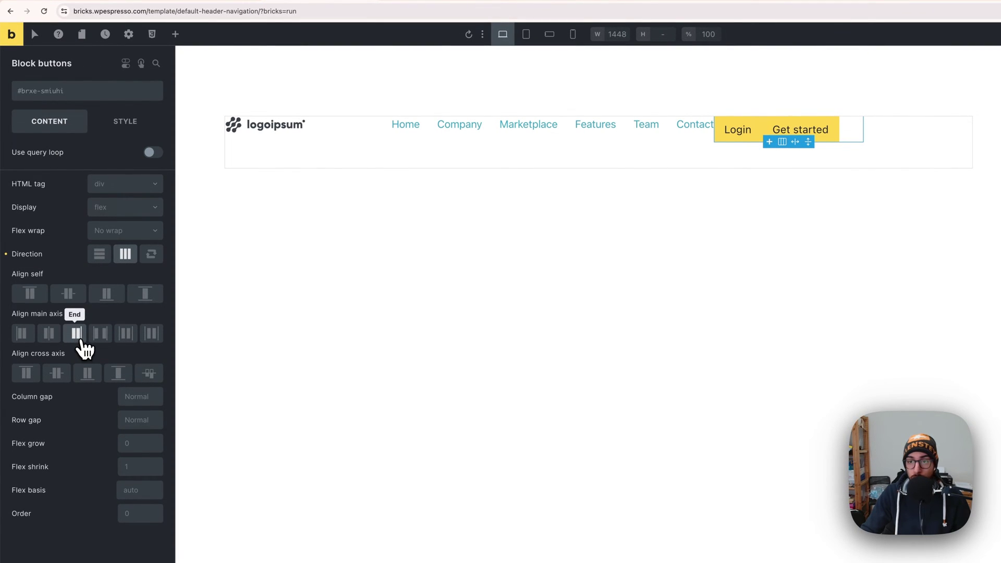
click(82, 341)
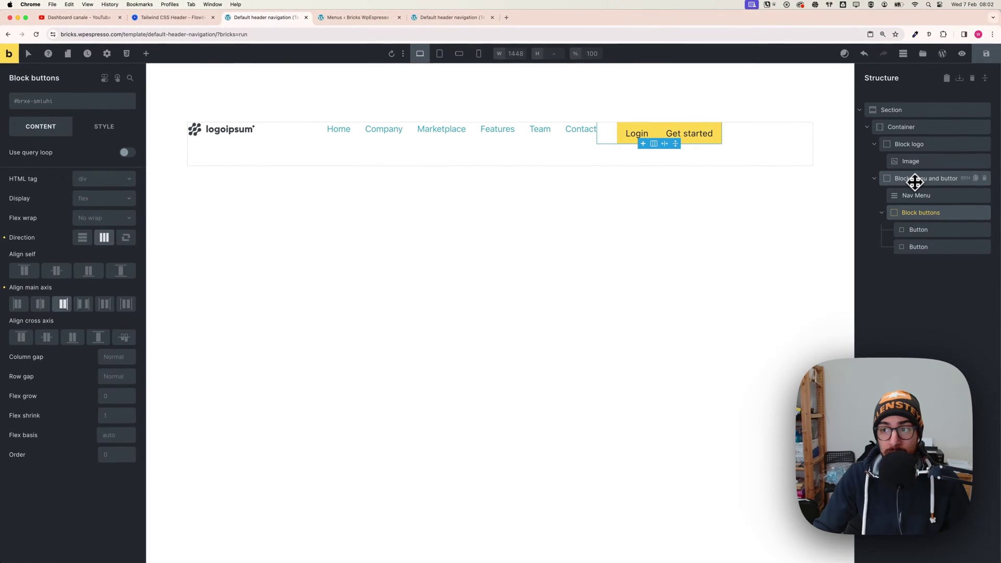
click(914, 181)
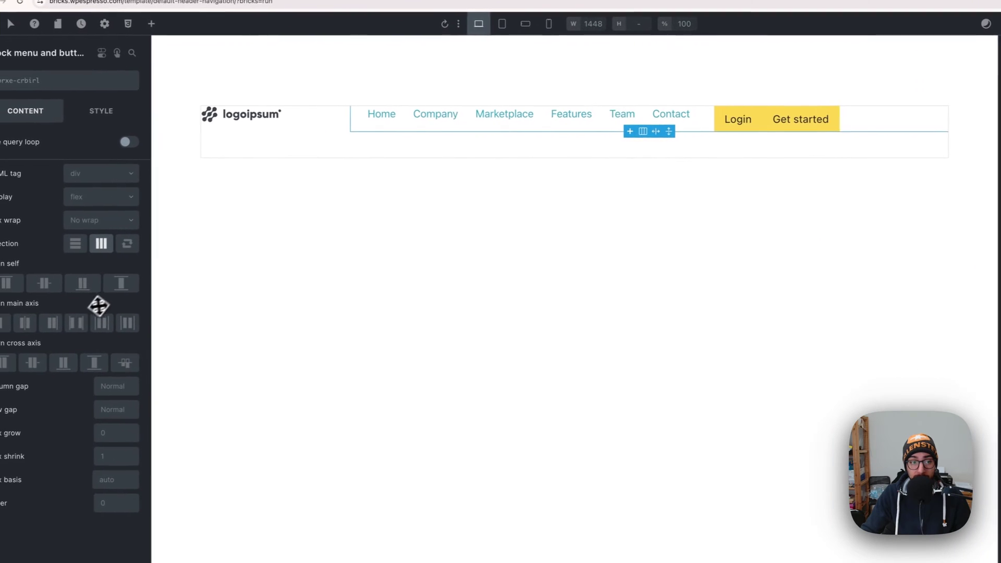
click(86, 322)
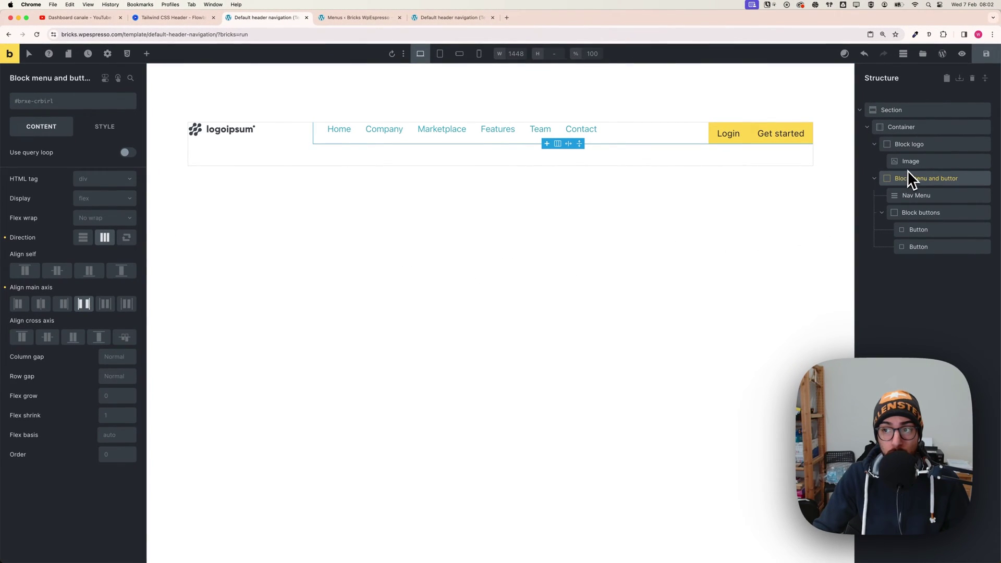
click(52, 336)
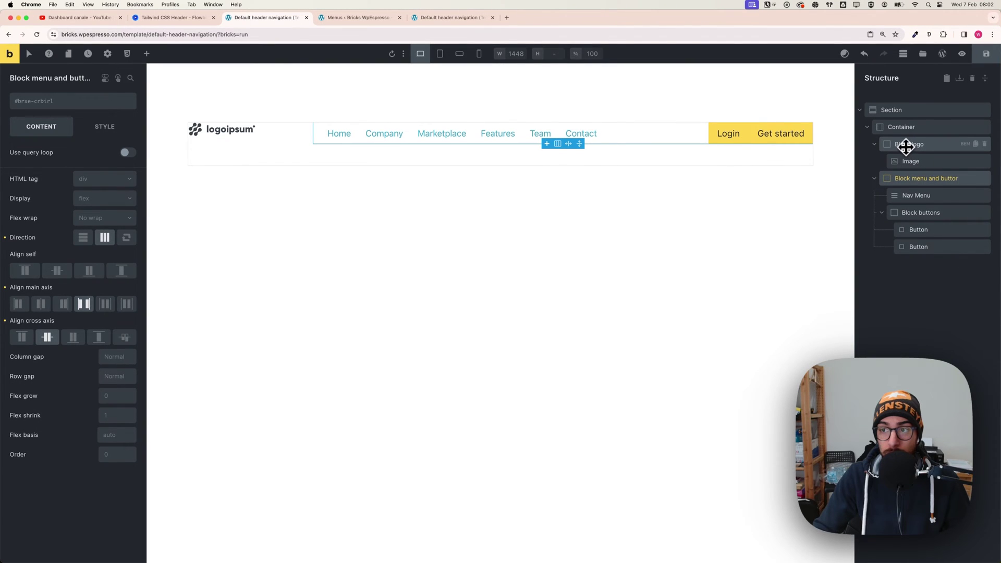
Center Block logo on its main axis, after trying and clearing a centered cross axis, and center the Container on its cross axis
click(903, 147)
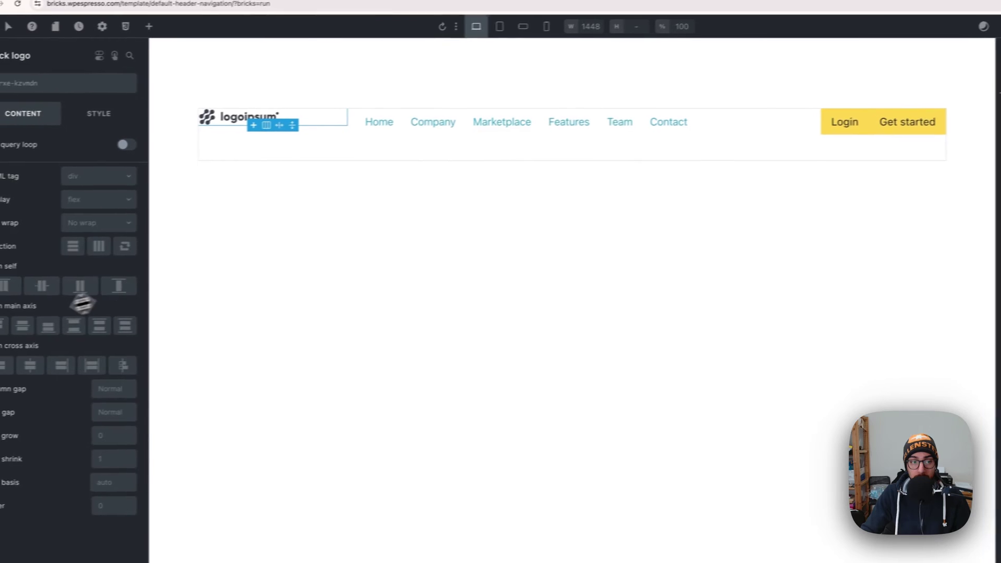
click(52, 323)
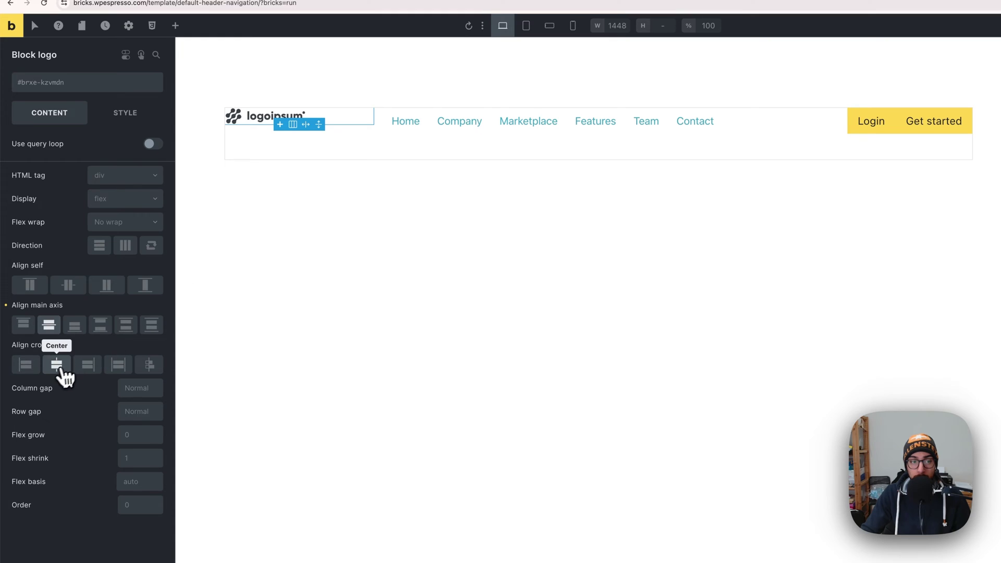
click(55, 370)
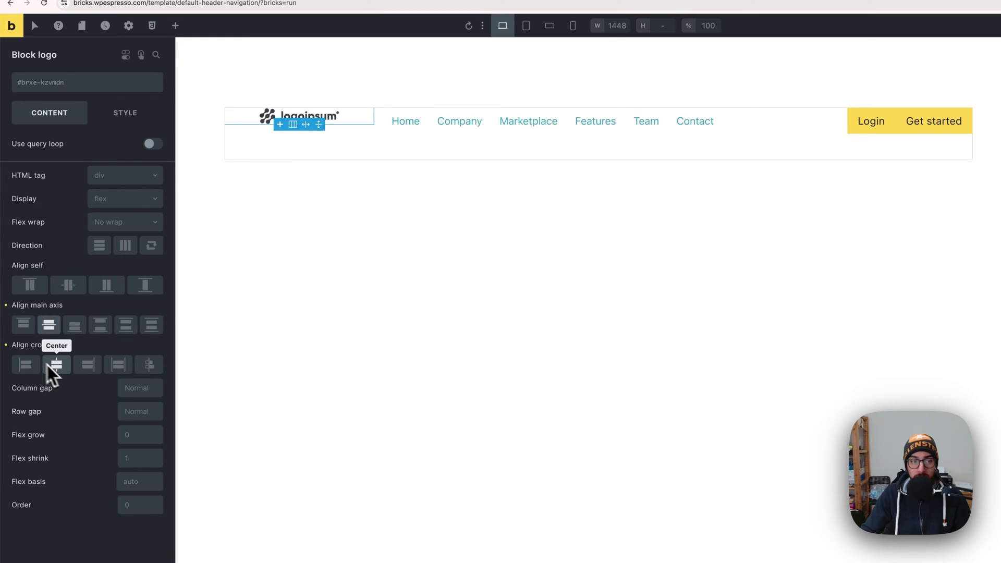
click(6, 345)
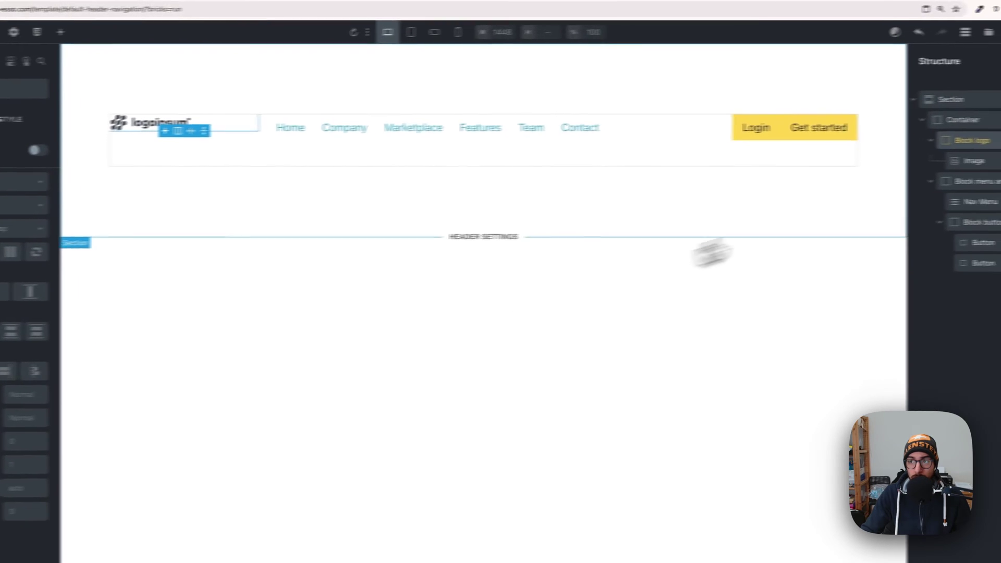
click(907, 152)
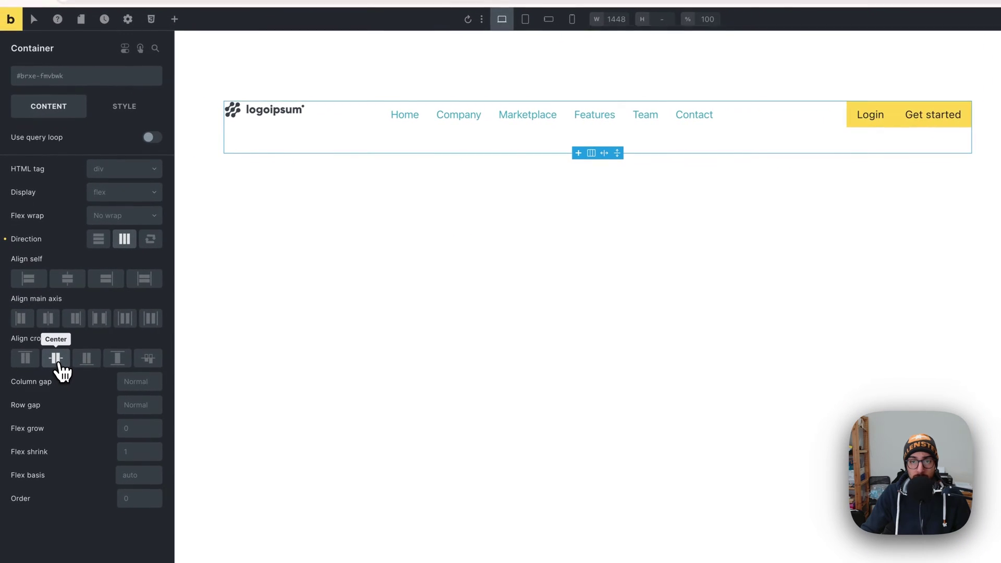
click(0, 401)
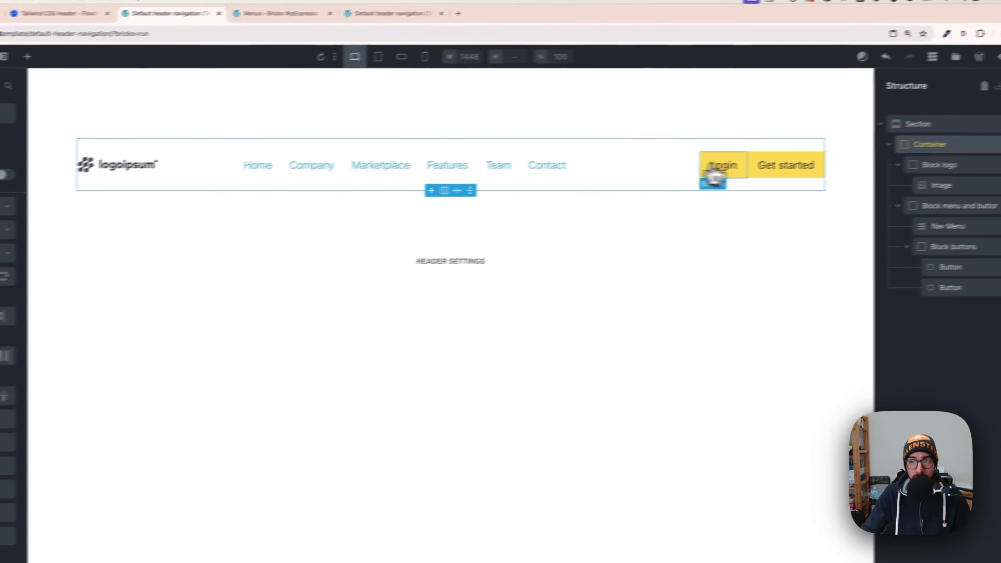
Preview the header without the editing panels and compare it with Flowbite's Default header navigation example
click(959, 63)
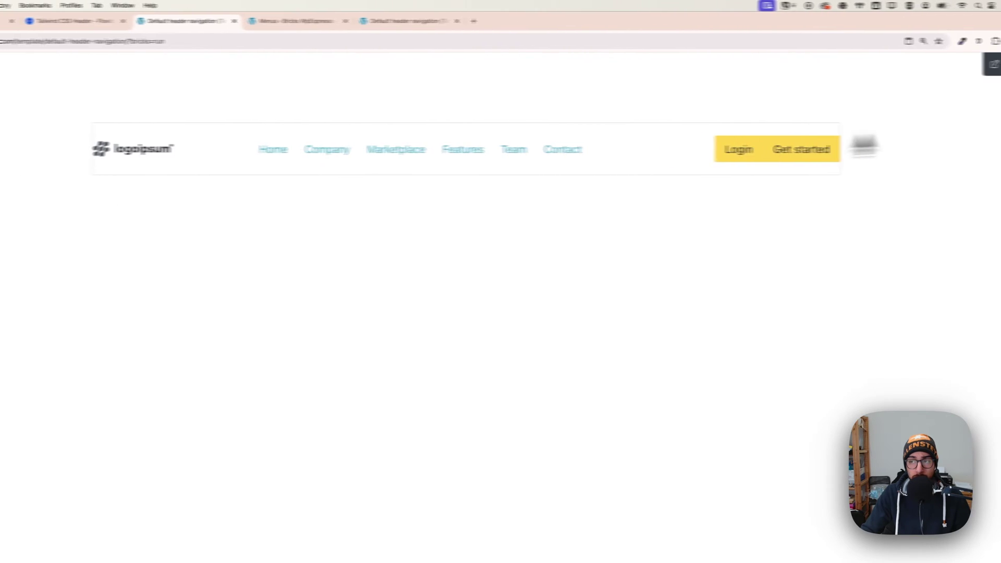
click(960, 64)
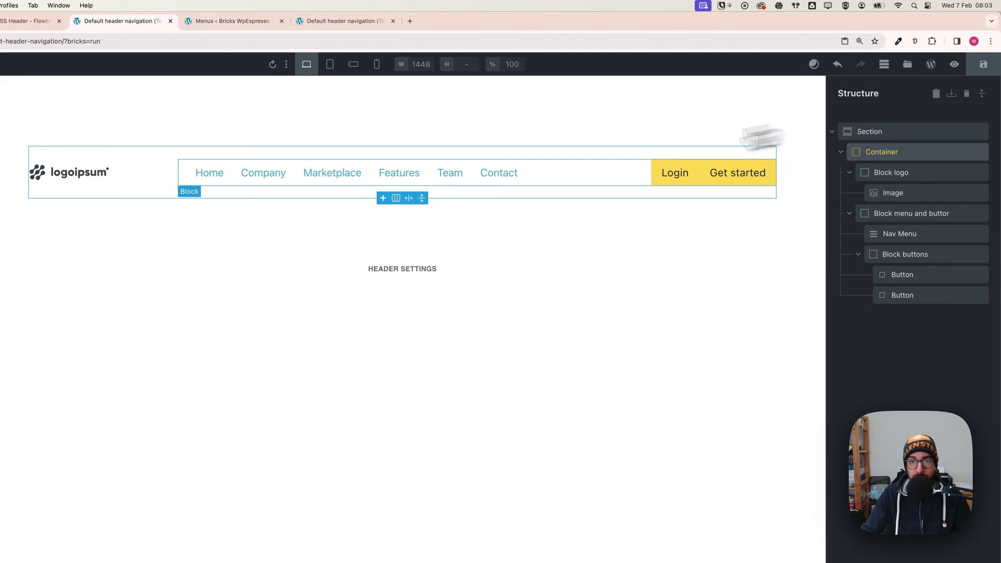
click(26, 21)
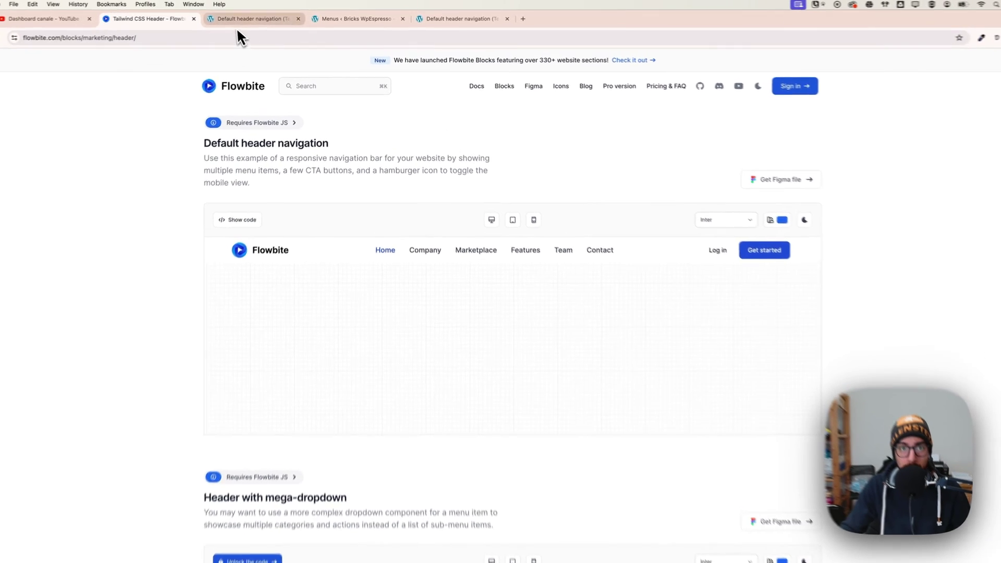
click(235, 20)
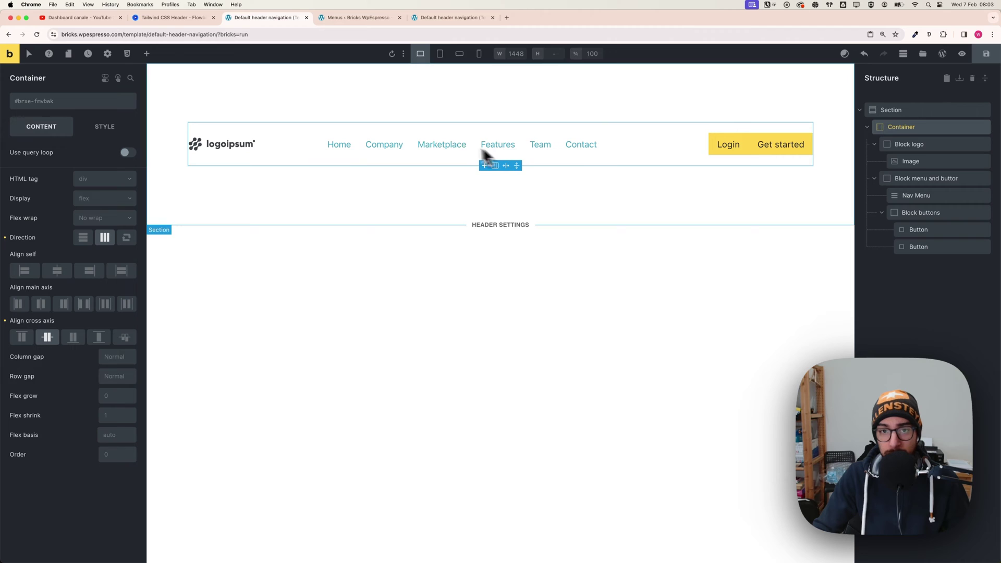
In the tablet portrait view, set the Nav Menu's mobile menu to show at the Tablet portrait breakpoint
click(439, 54)
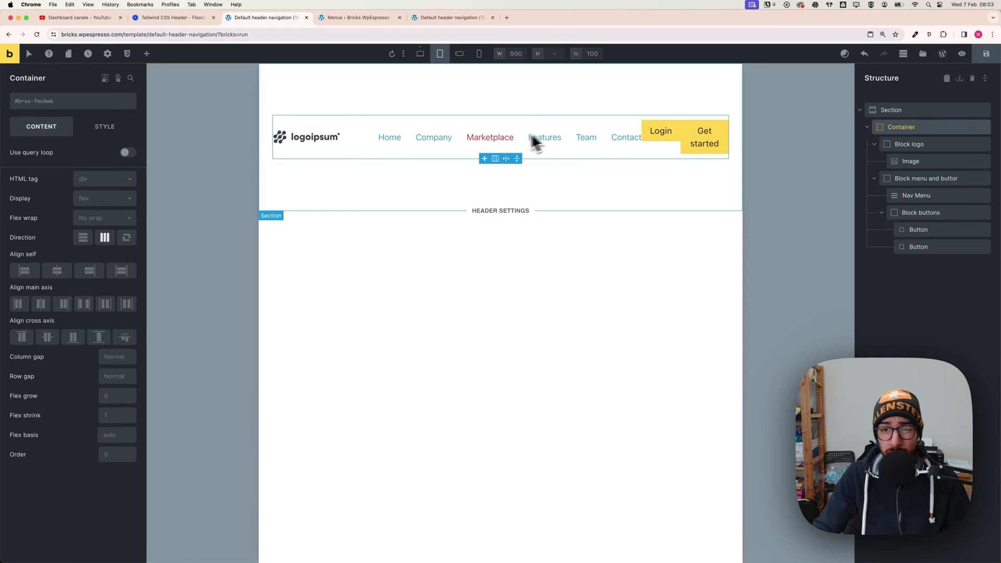
click(409, 138)
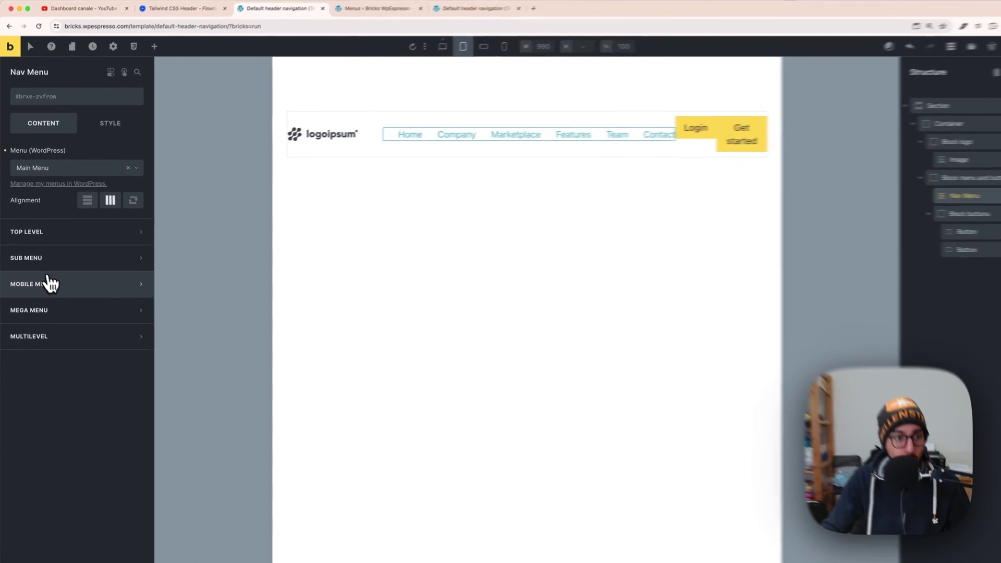
click(51, 284)
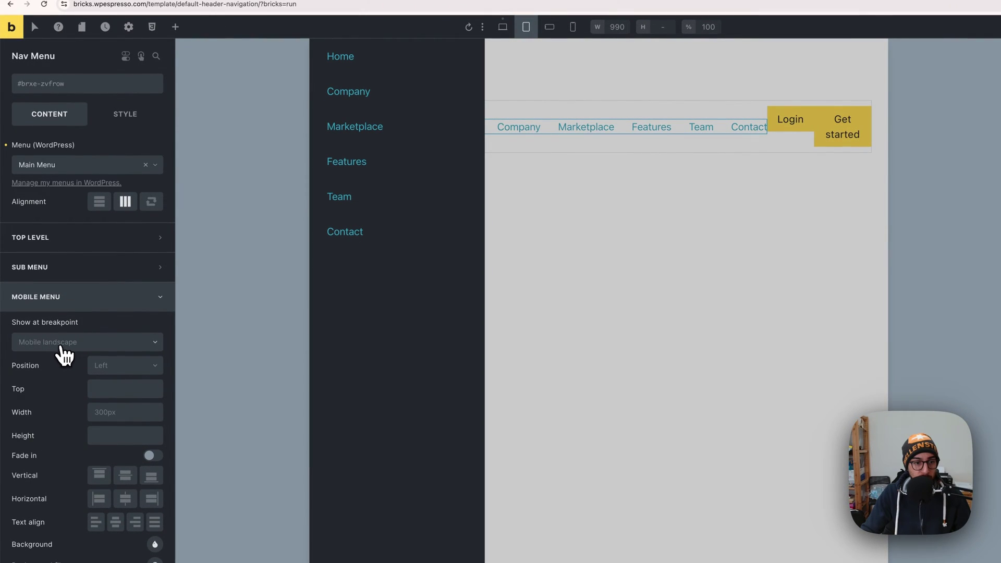
click(64, 344)
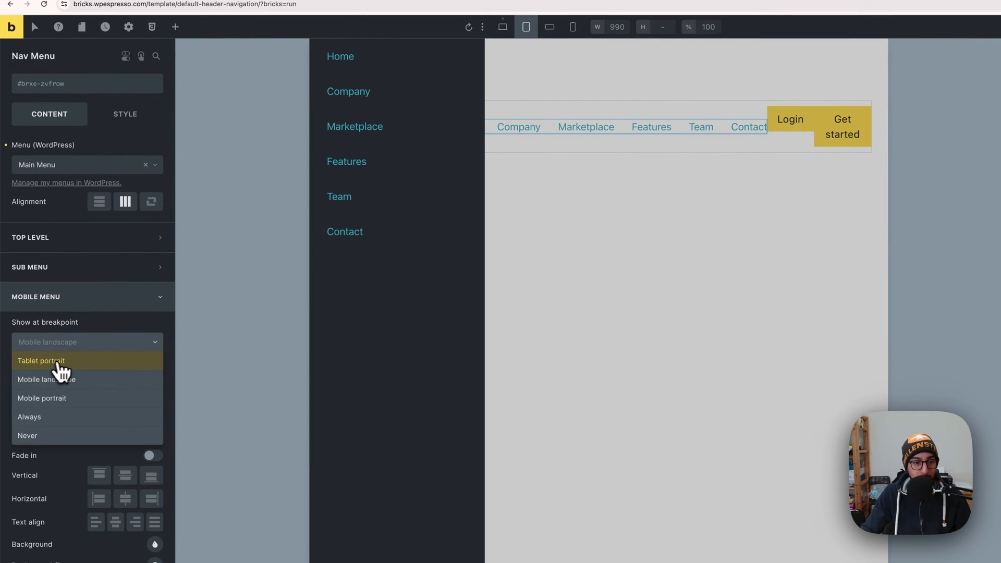
click(70, 361)
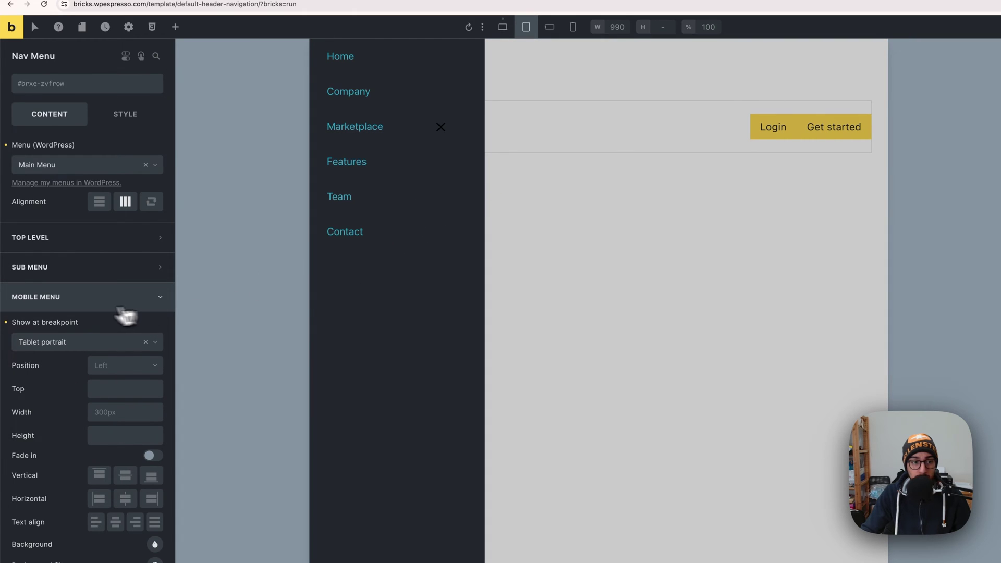
click(48, 300)
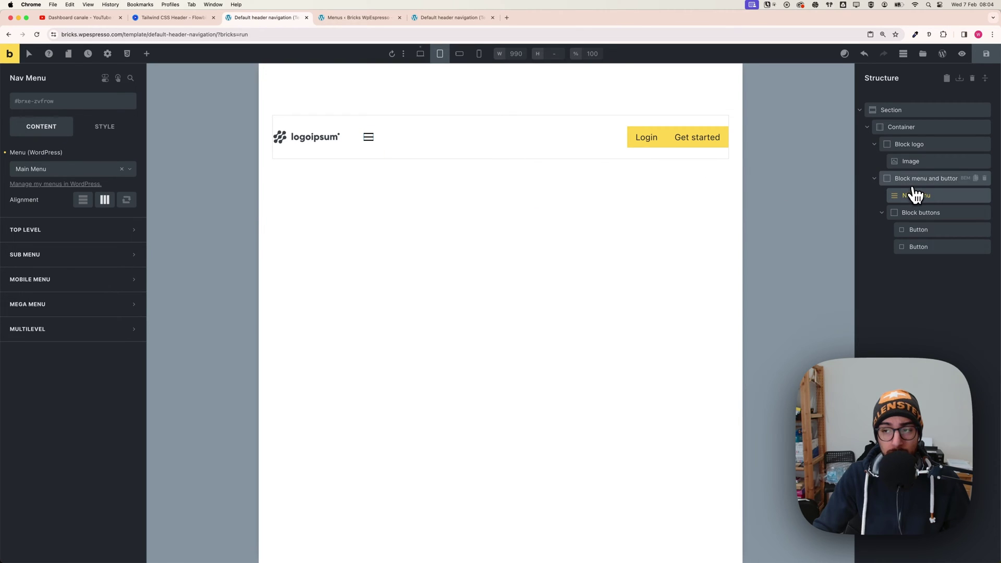
At the tablet portrait breakpoint, set the main-axis alignment of the Block menu and buttons block to End
click(441, 60)
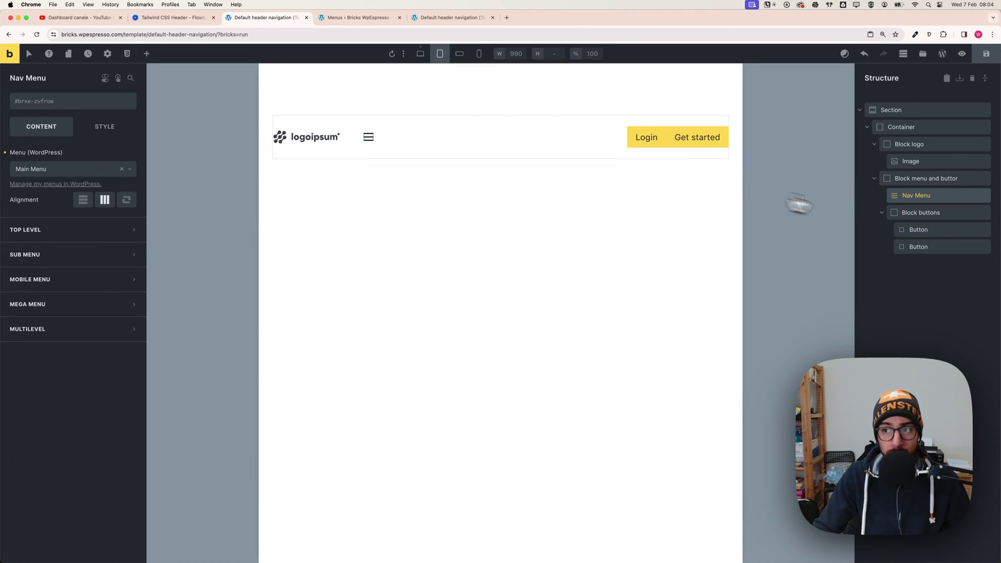
click(911, 181)
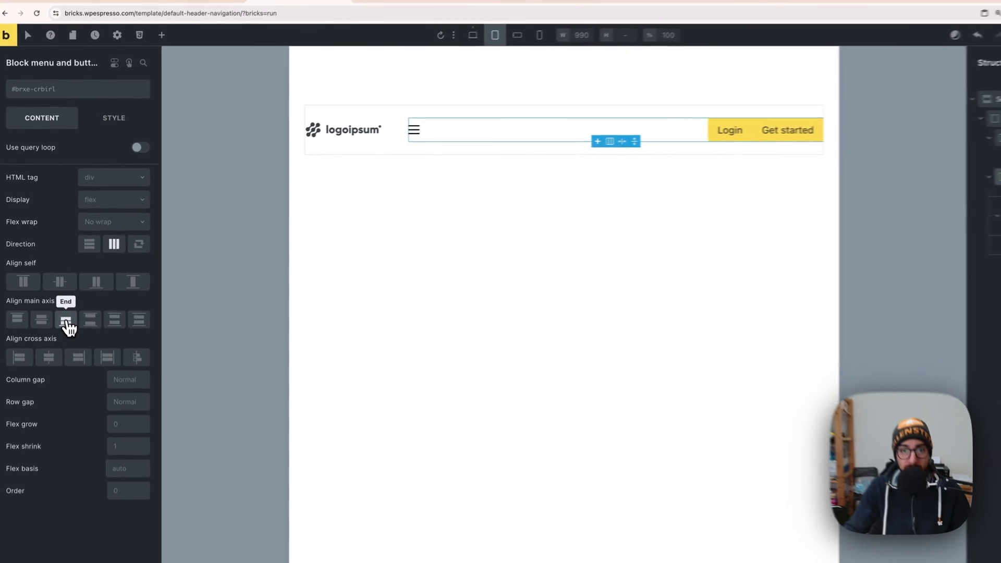
click(65, 310)
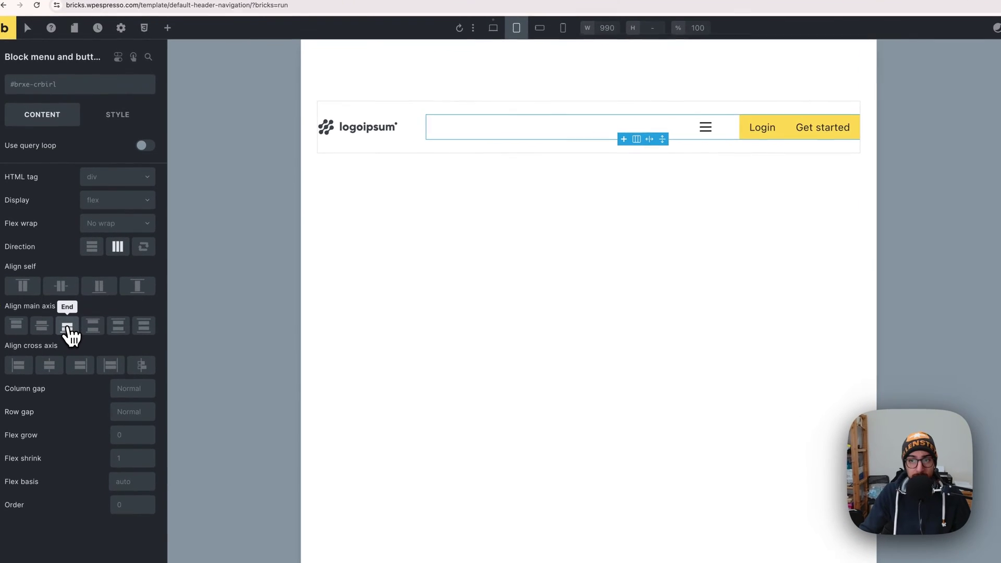
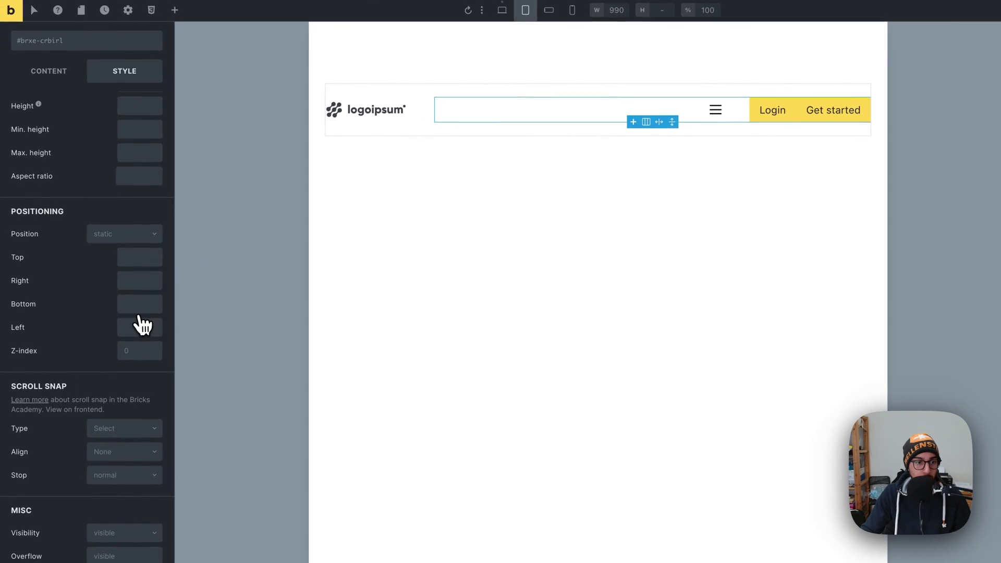
Set the Nav Menu's order to 2 at the tablet portrait breakpoint to place the hamburger icon after the buttons
scroll(138, 318, up, 3)
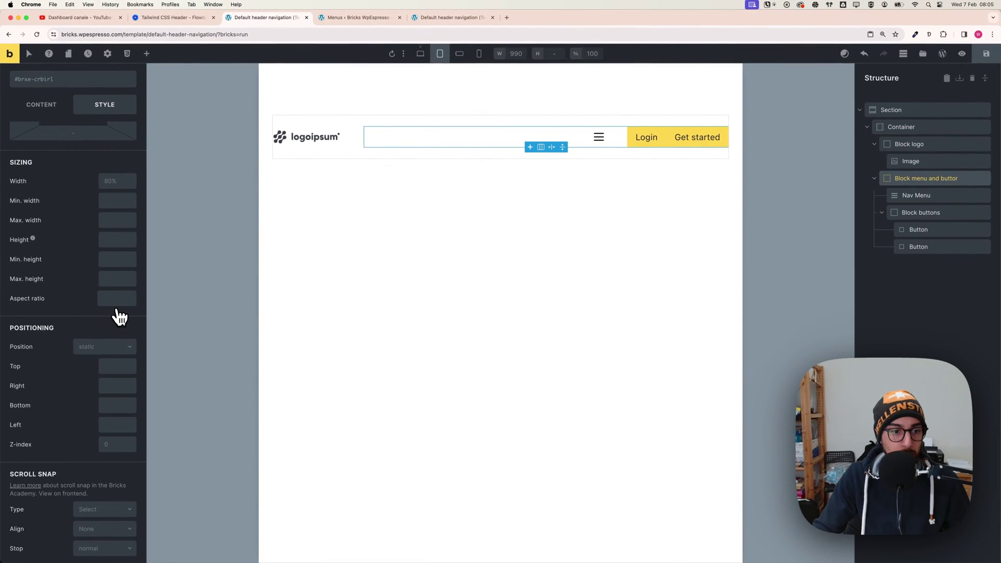
scroll(120, 317, up, 2)
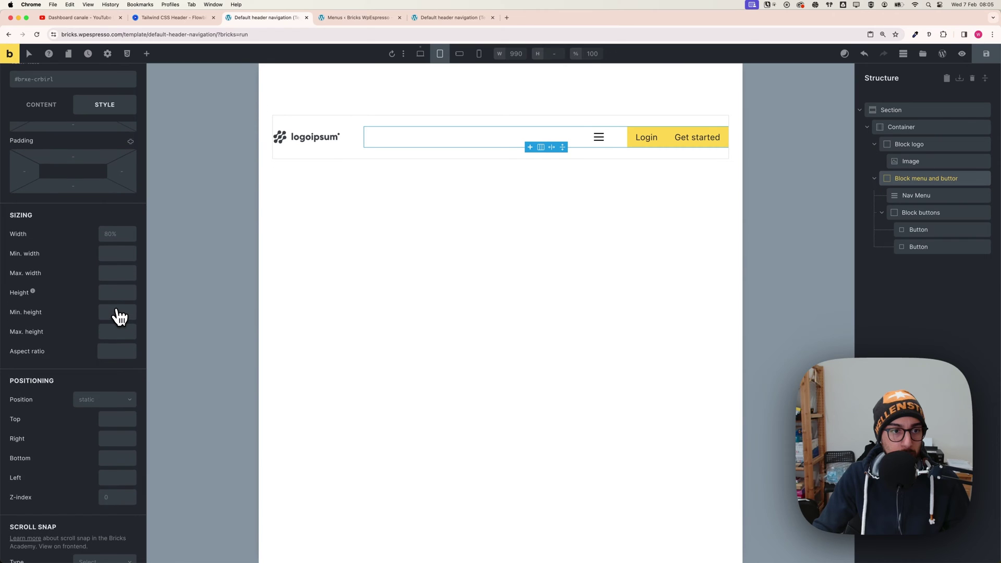
scroll(119, 316, up, 5)
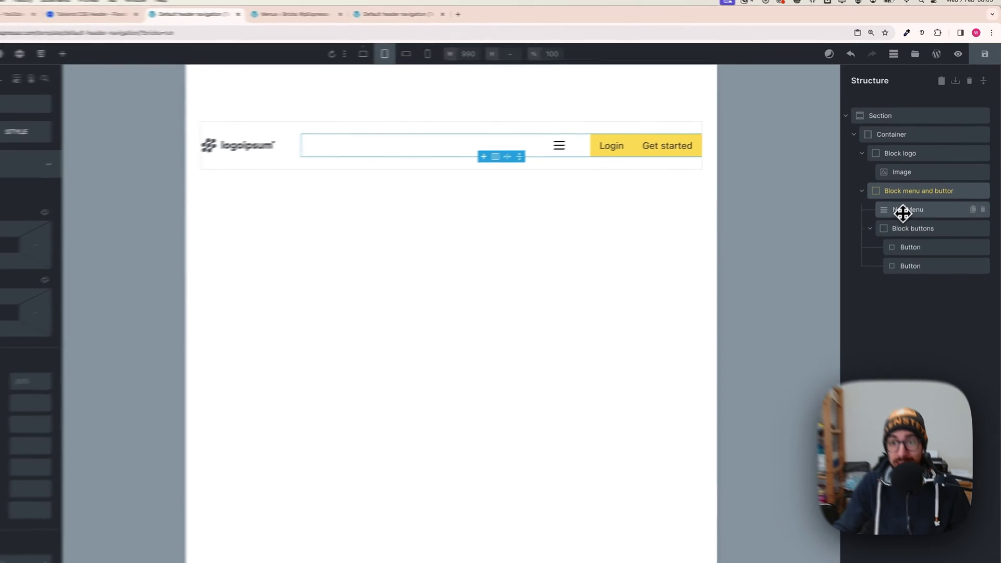
click(911, 197)
drag(894, 224, 903, 206)
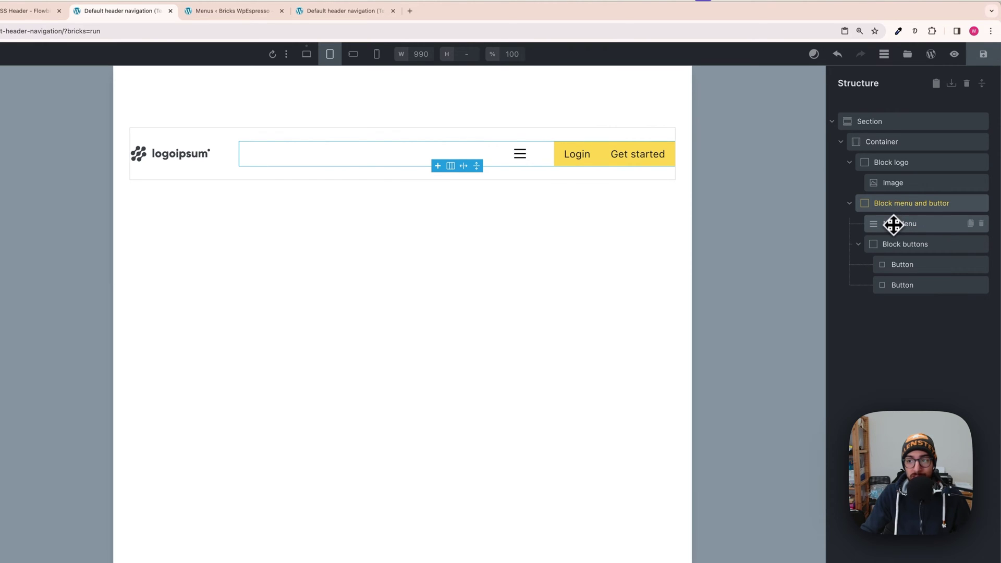
click(893, 224)
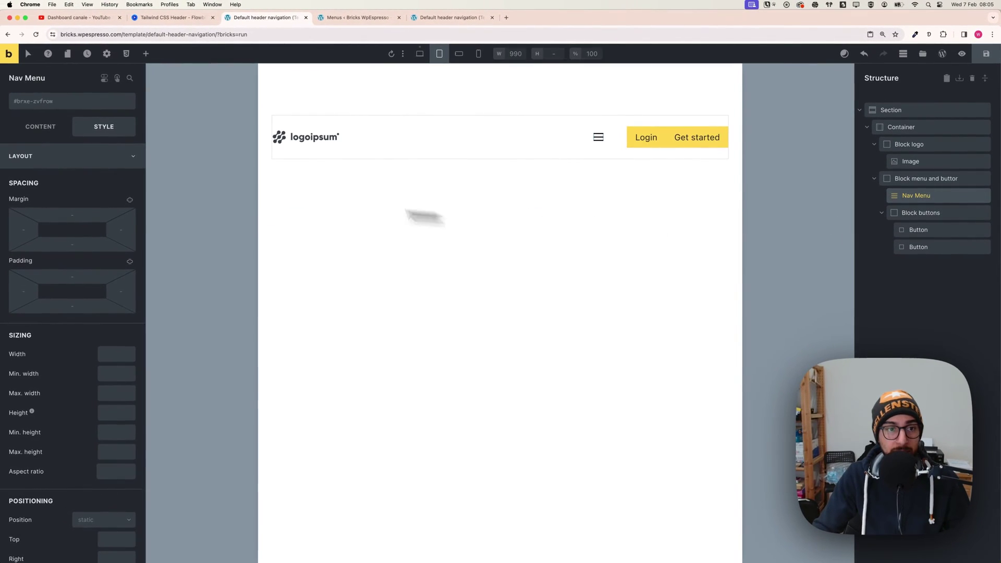
scroll(82, 312, down, 5)
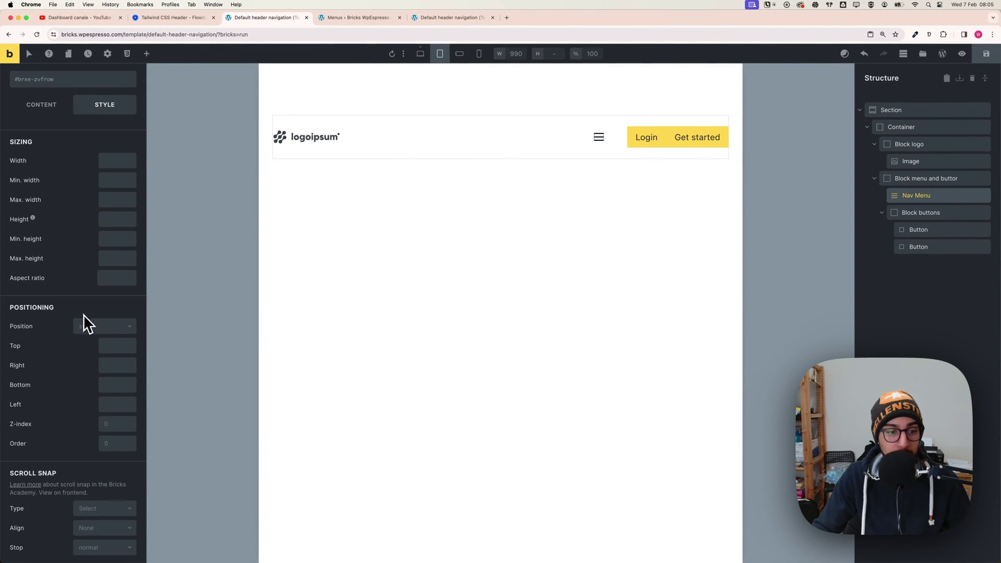
click(113, 439)
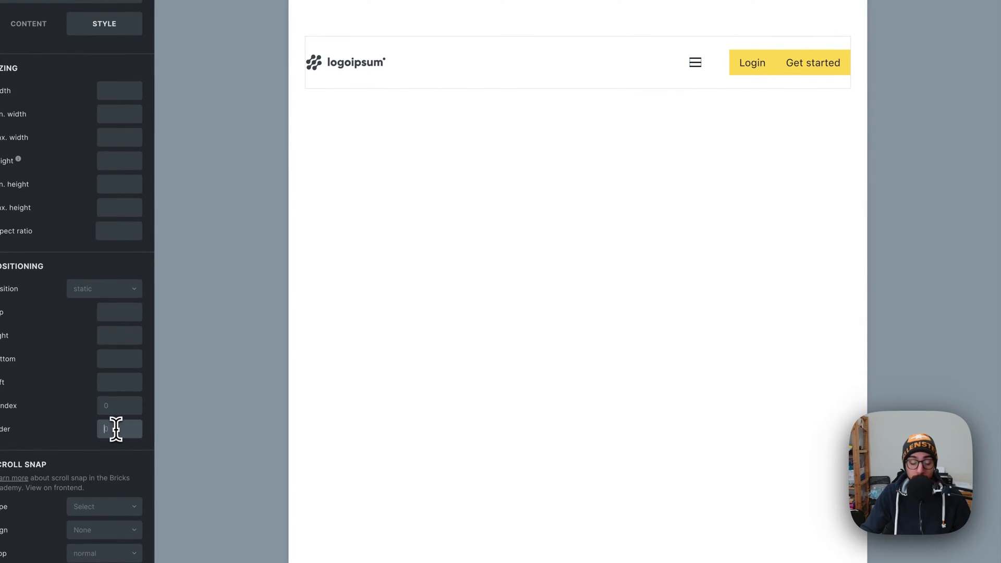
text(2)
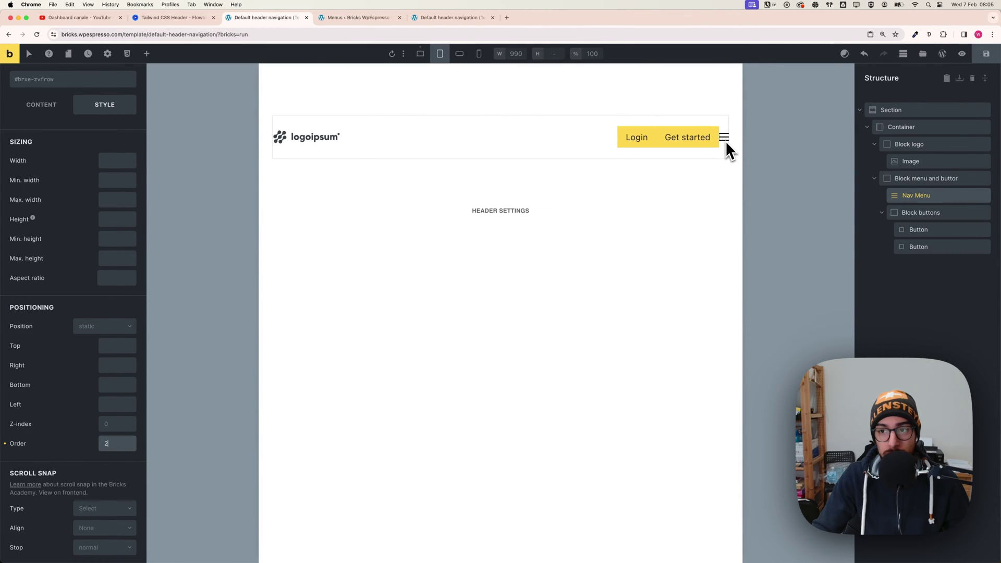
At the tablet portrait breakpoint, set the column gap of the Block menu and buttons block to 2em
click(911, 180)
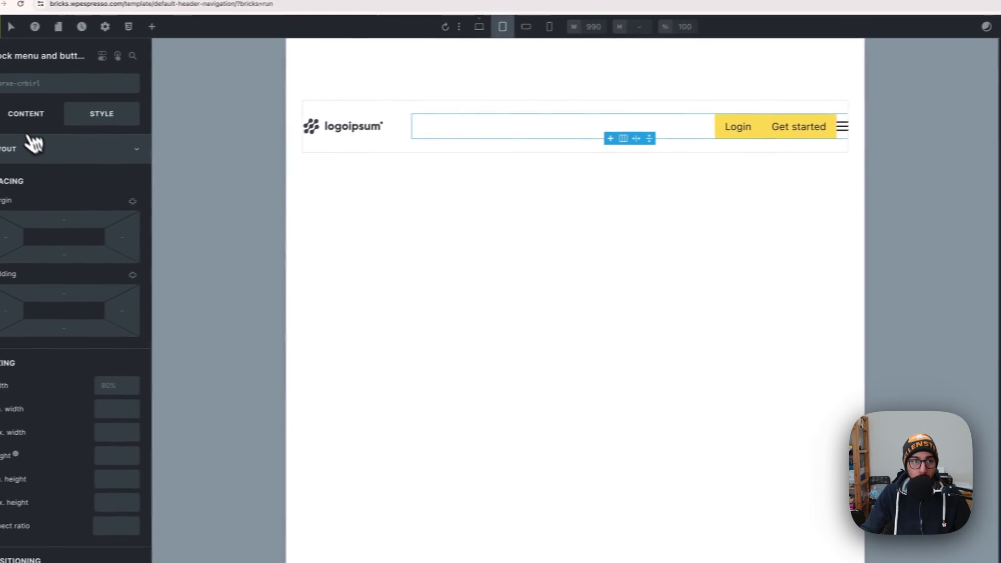
click(44, 121)
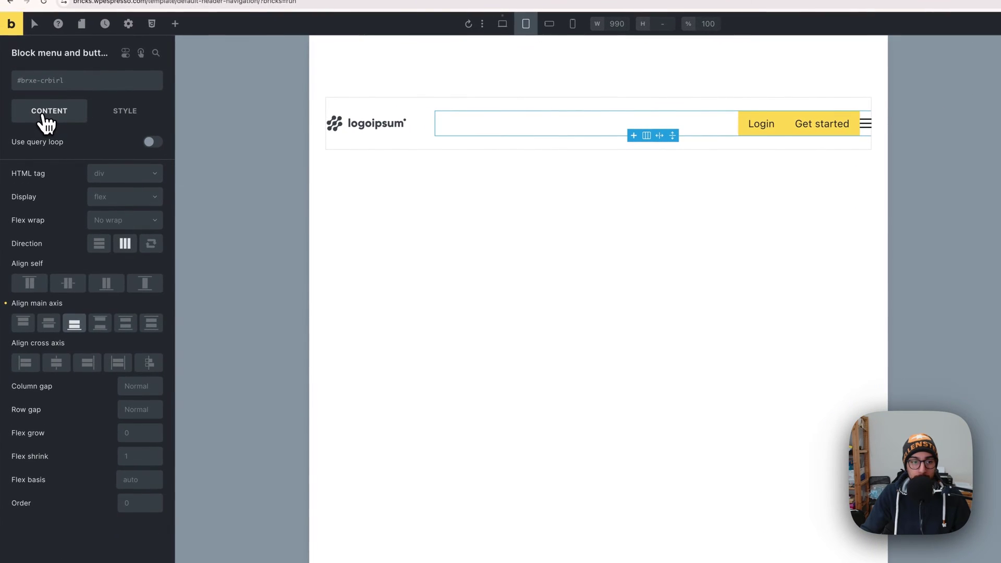
click(142, 388)
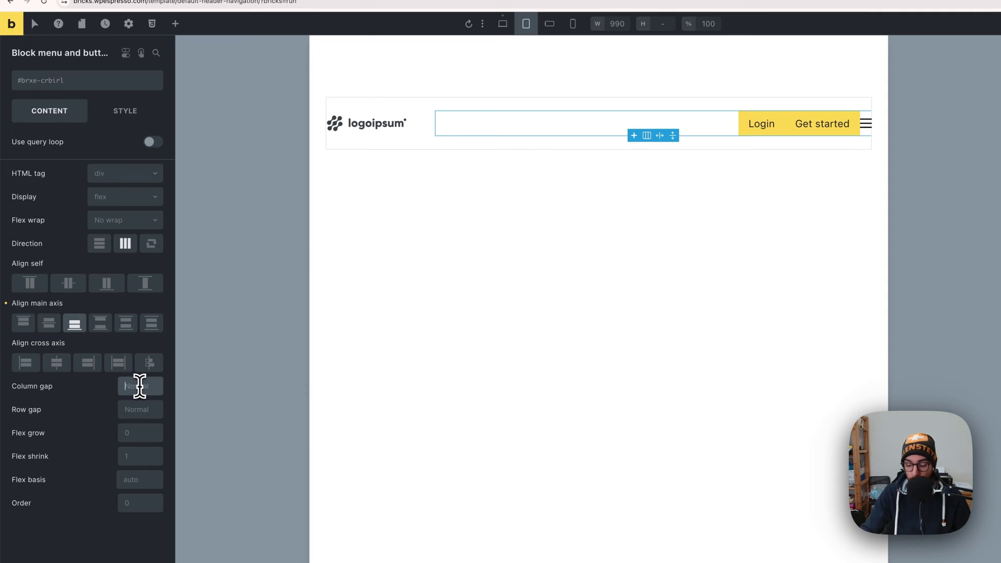
text(2em)
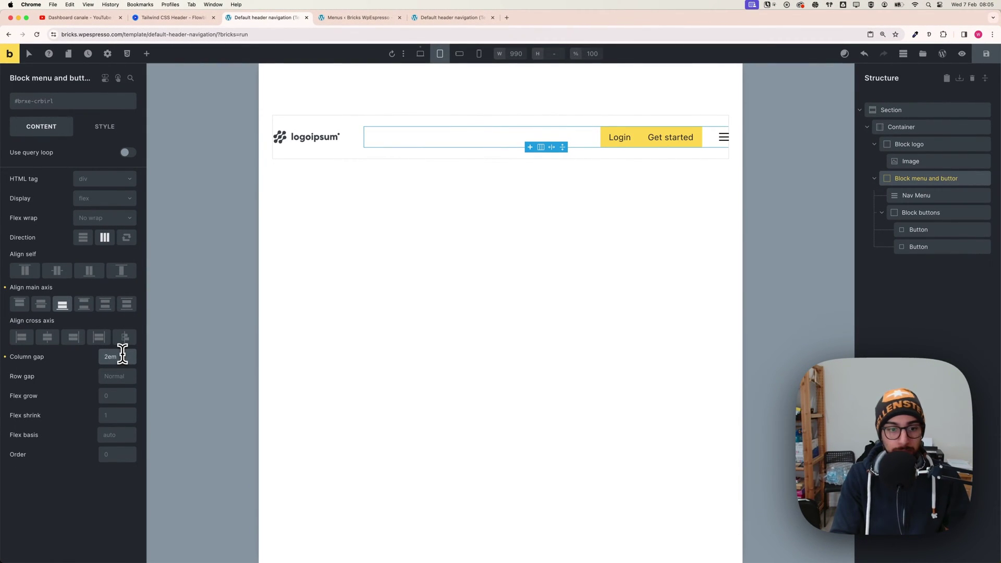
key(BackSpace)
key(BackSpace)
key(BackSpace)
text(1em)
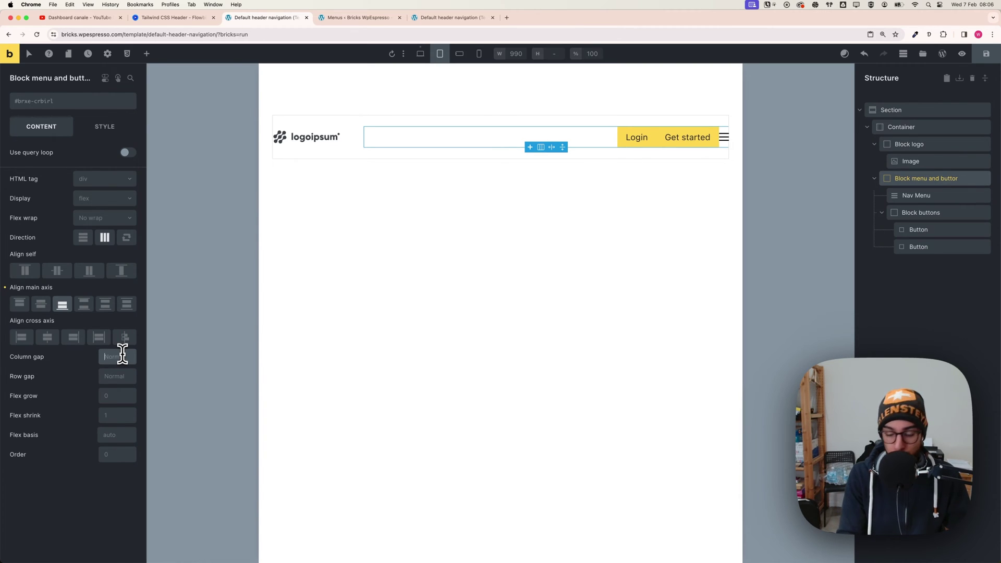
text(2em)
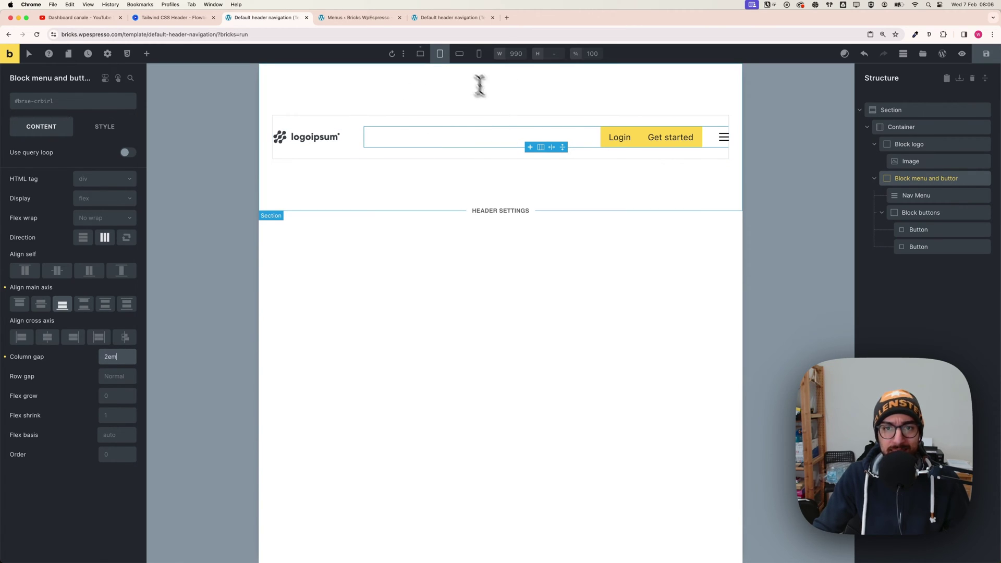
At the mobile portrait breakpoint, set the width of Block logo to 30% and of the Block menu and buttons block to 70%
click(459, 55)
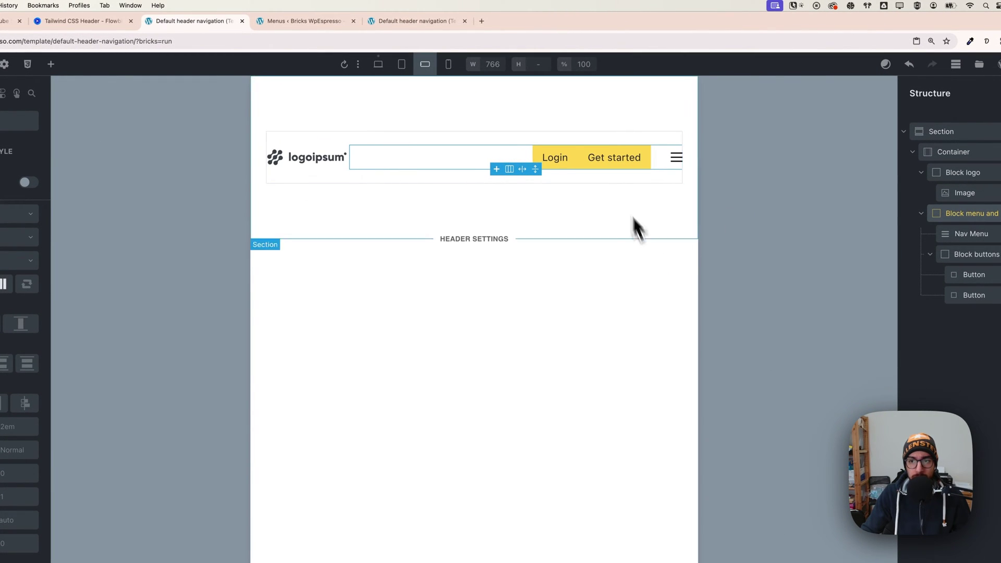
click(451, 67)
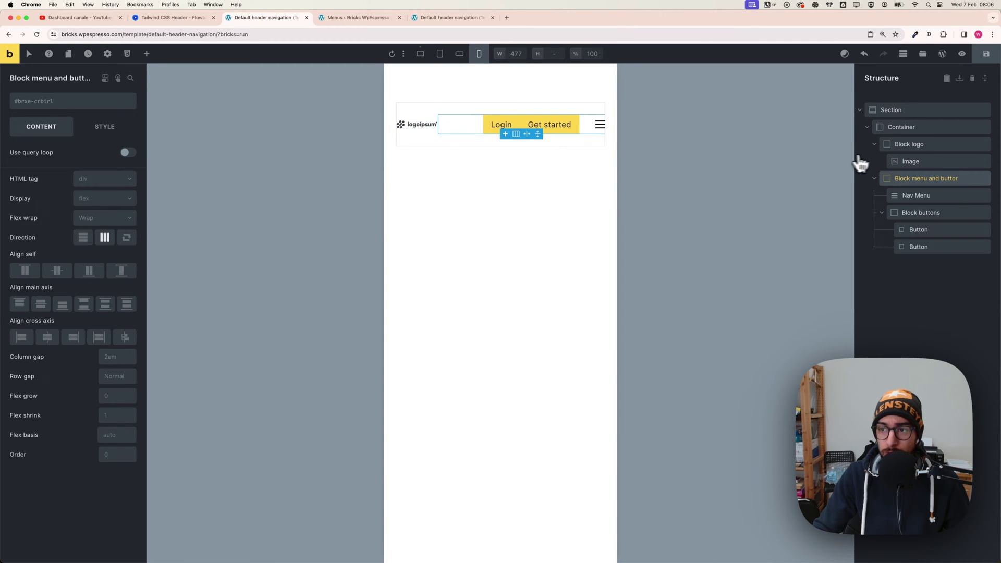
click(902, 145)
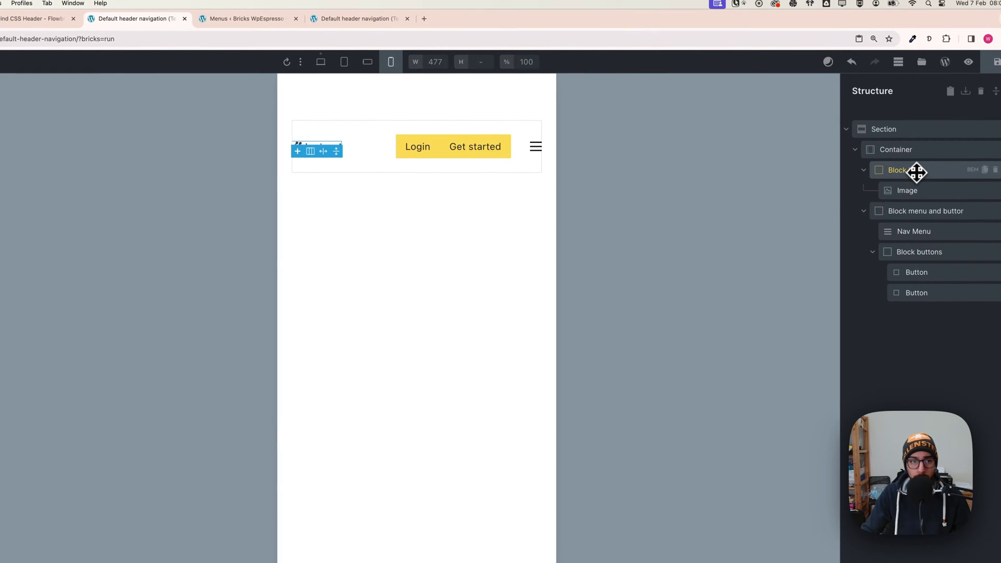
click(863, 171)
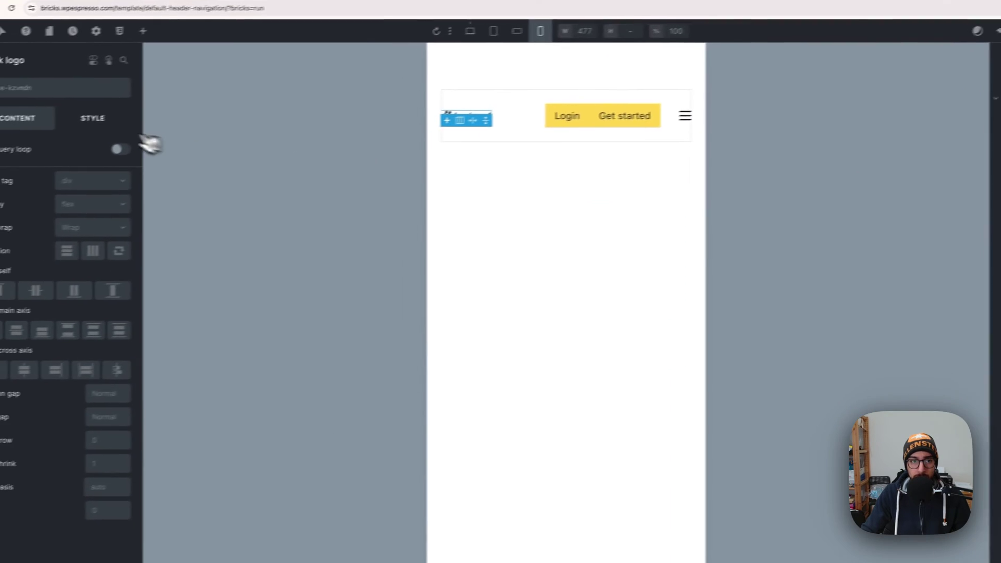
click(125, 112)
click(140, 384)
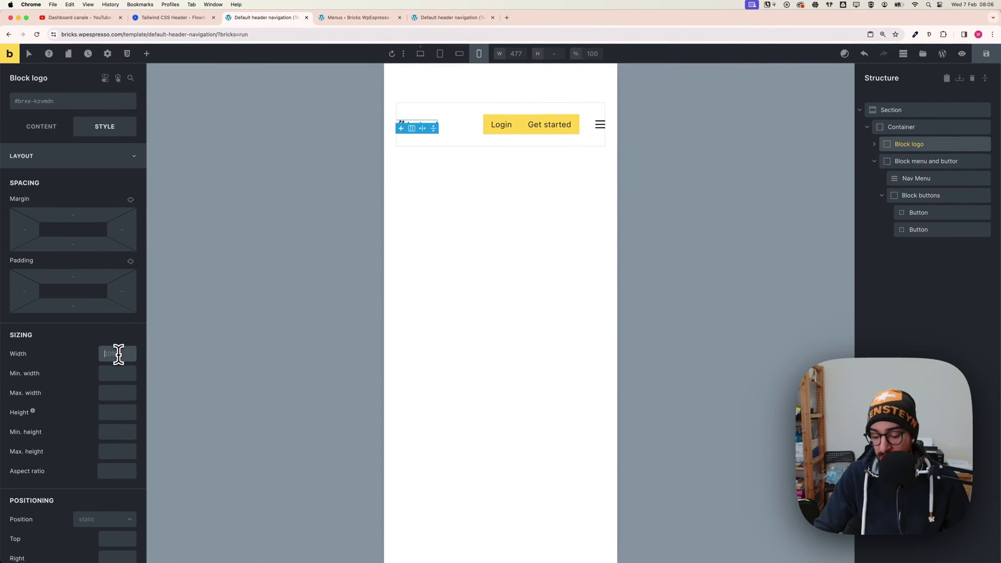
text(30)
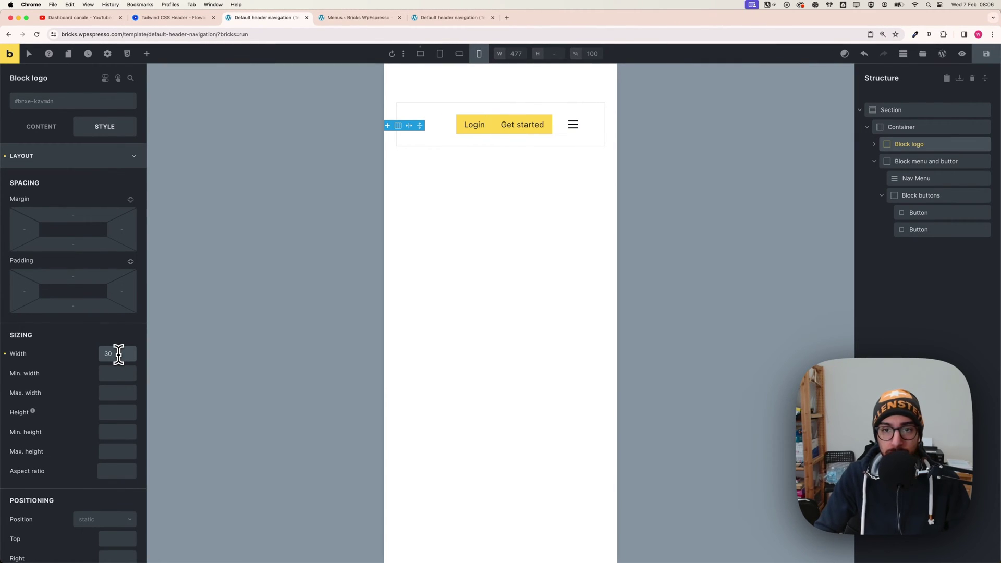
text(%)
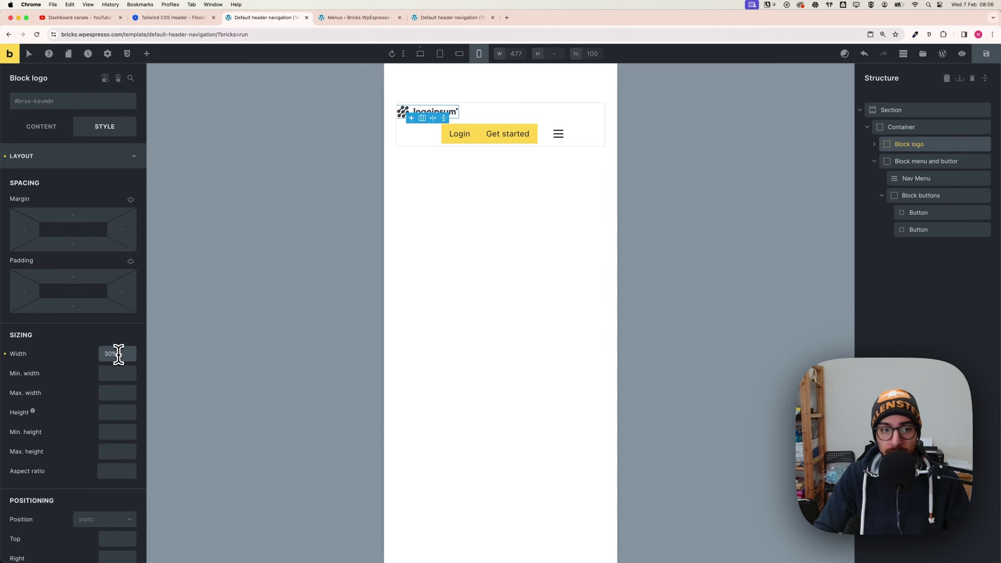
drag(331, 311, 911, 163)
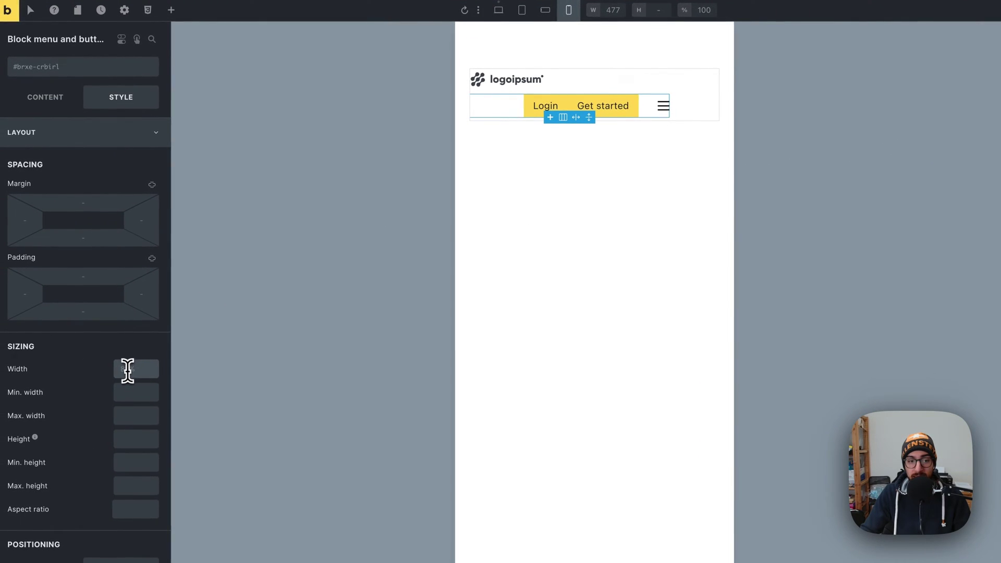
click(136, 369)
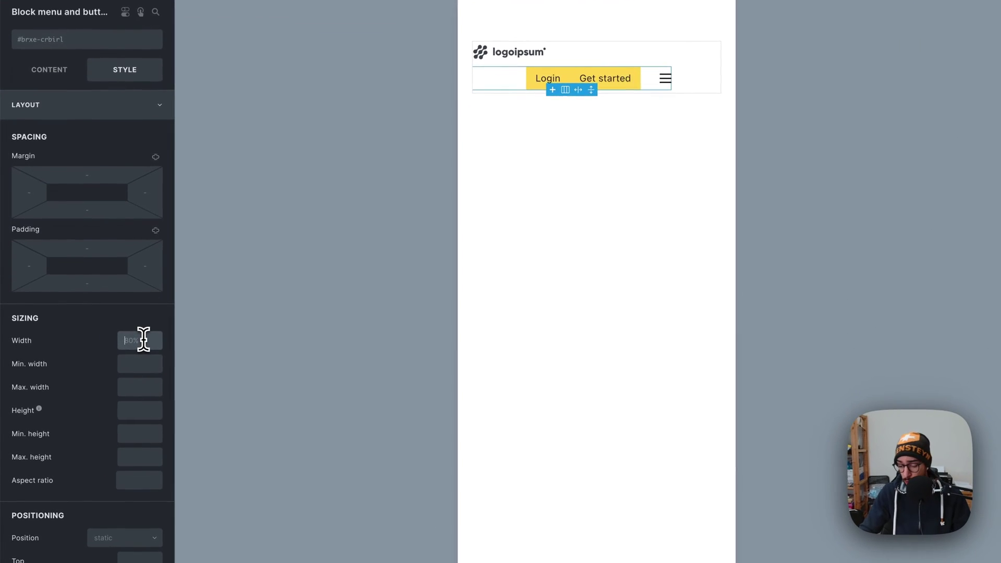
text(70%)
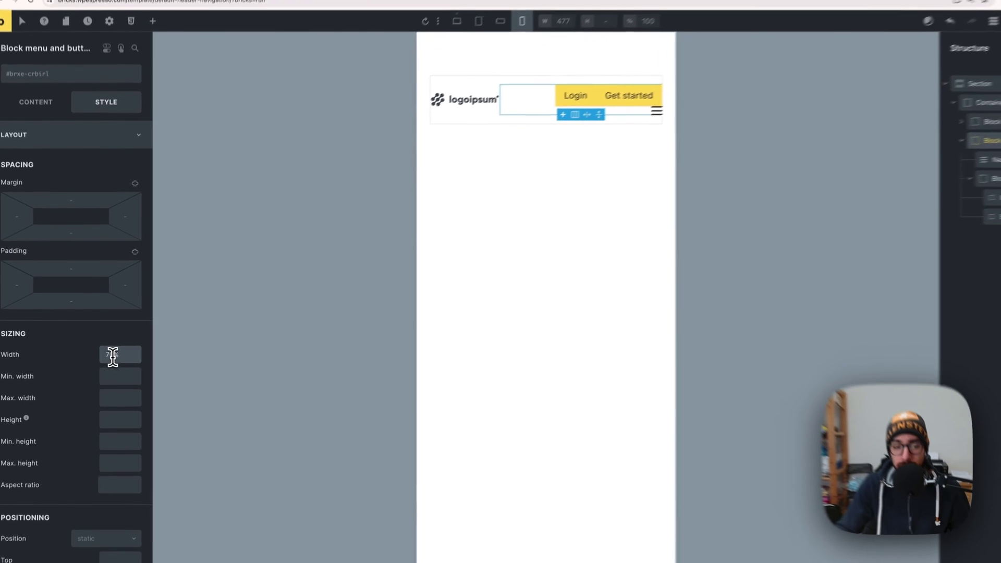
Adjust the mobile portrait widths to 75% for the Block menu and buttons block and 25% for Block logo
double_click(103, 354)
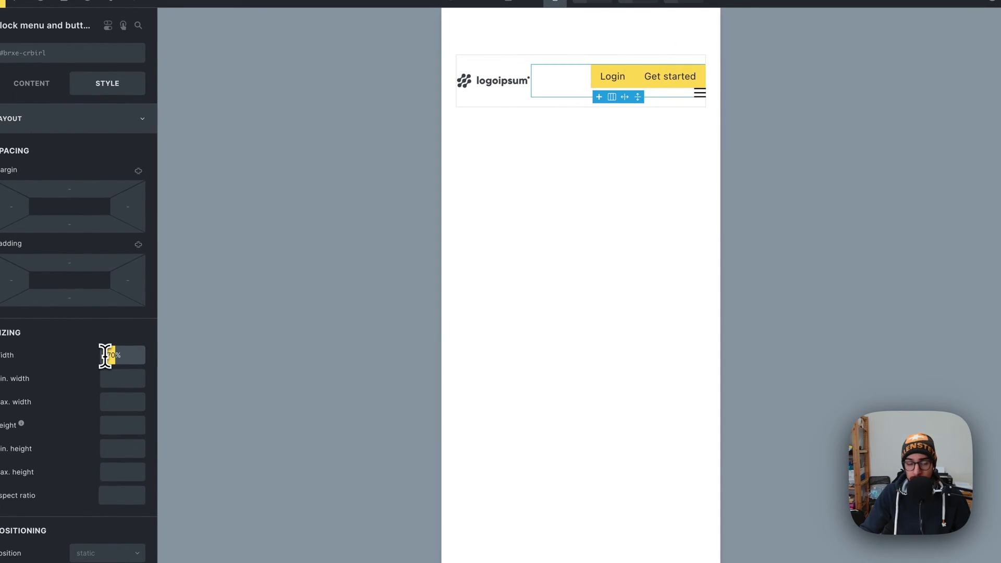
text(75)
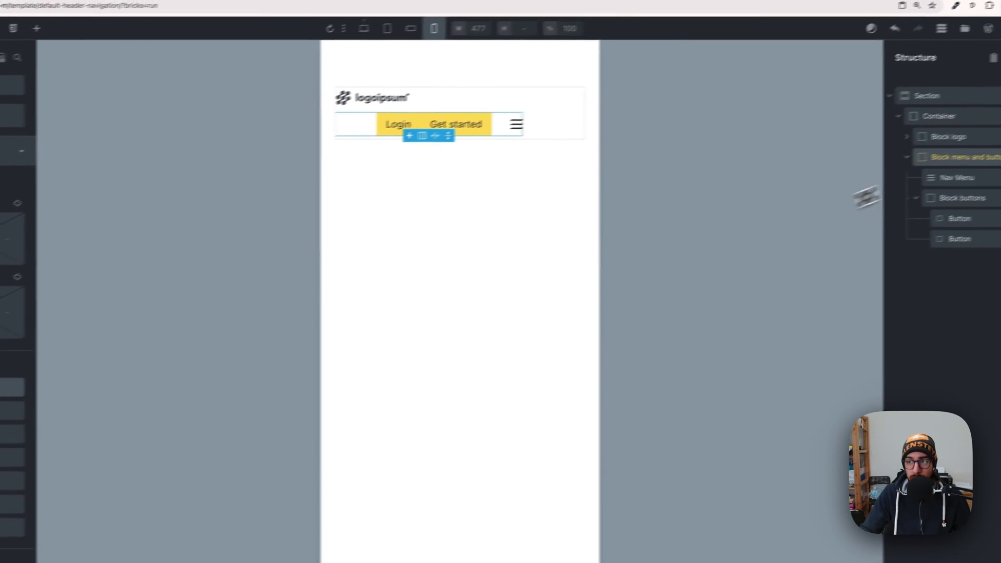
click(916, 150)
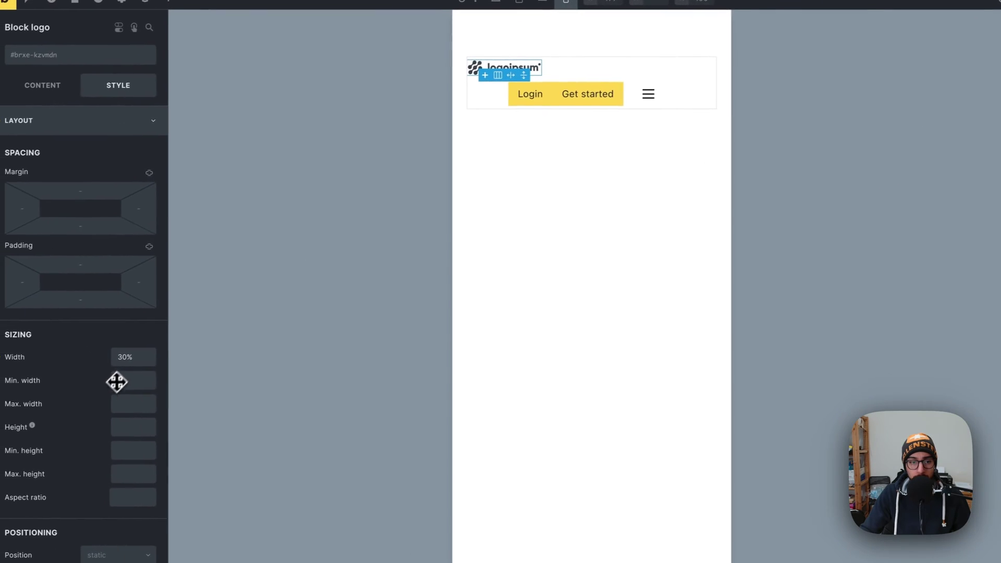
double_click(124, 354)
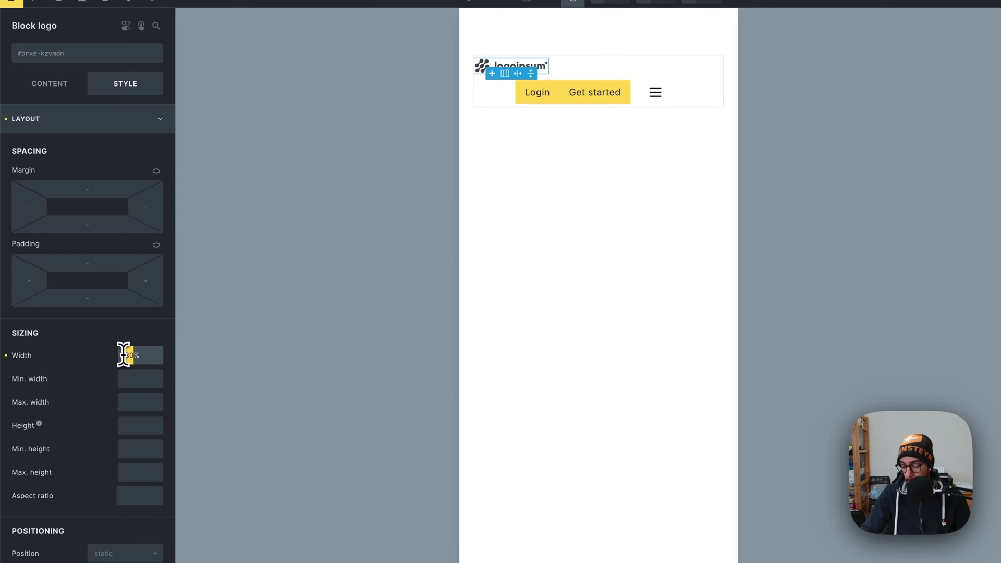
text(25)
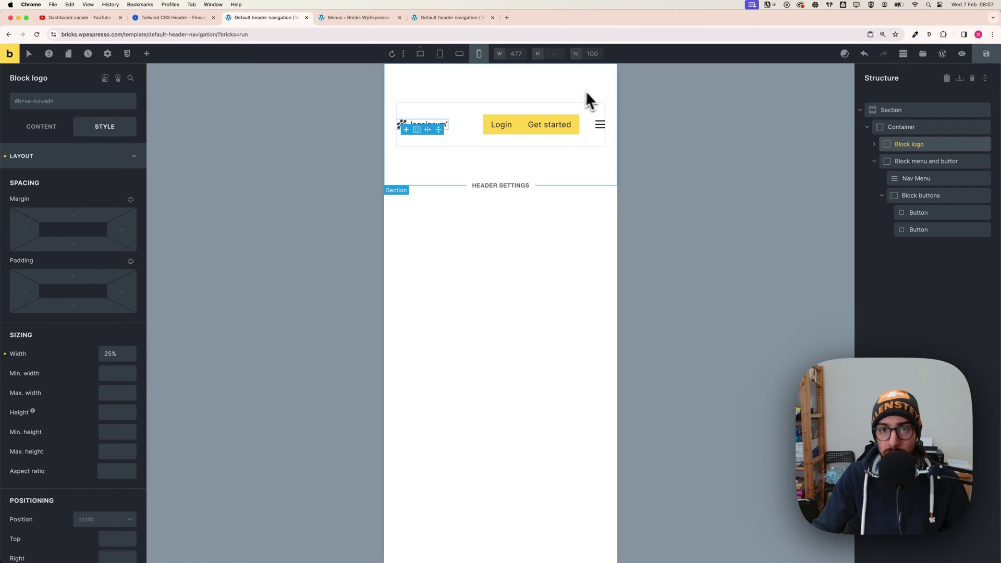
In the desktop view, link all sides of the Section's padding and set it to 0
click(422, 55)
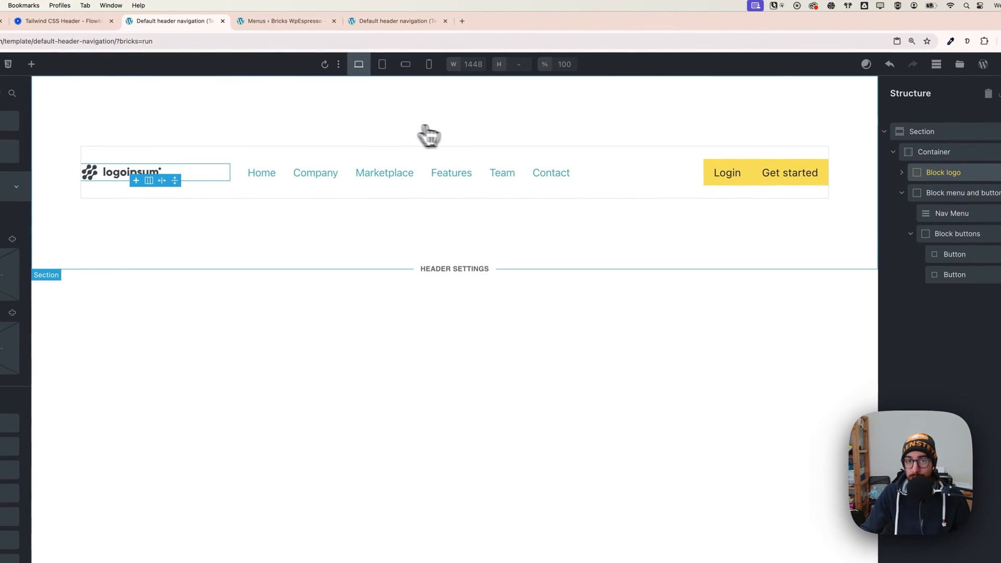
click(920, 132)
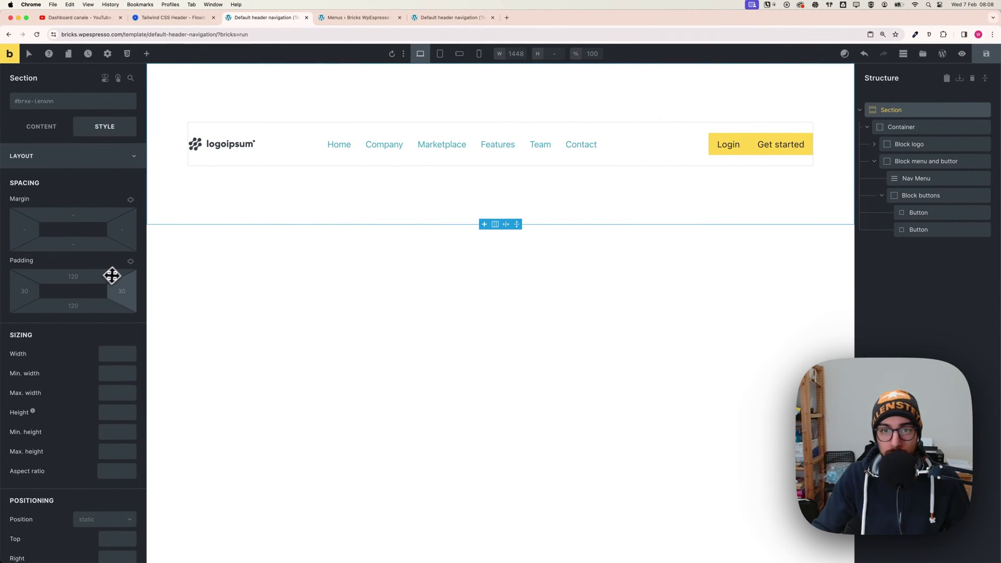
click(131, 261)
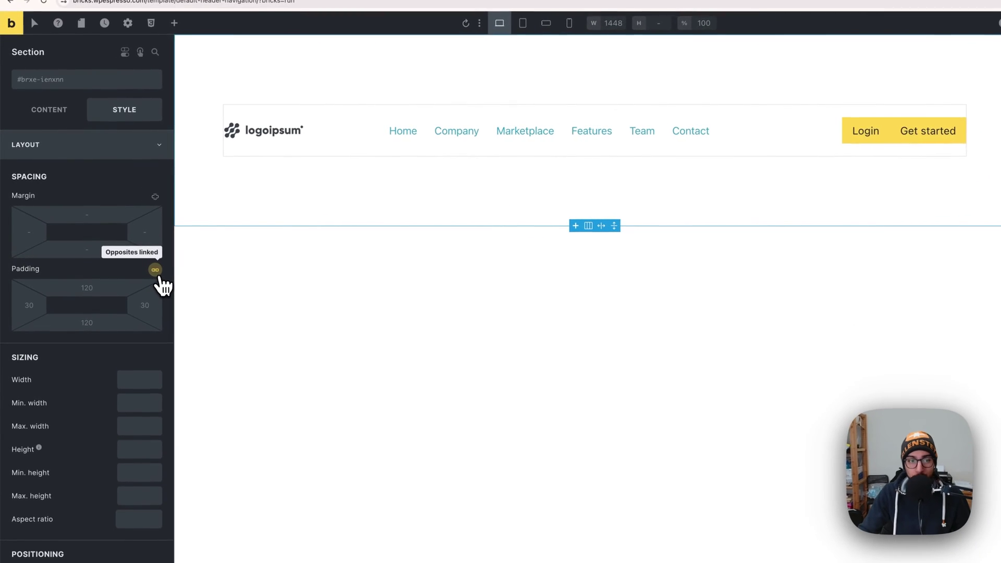
click(157, 271)
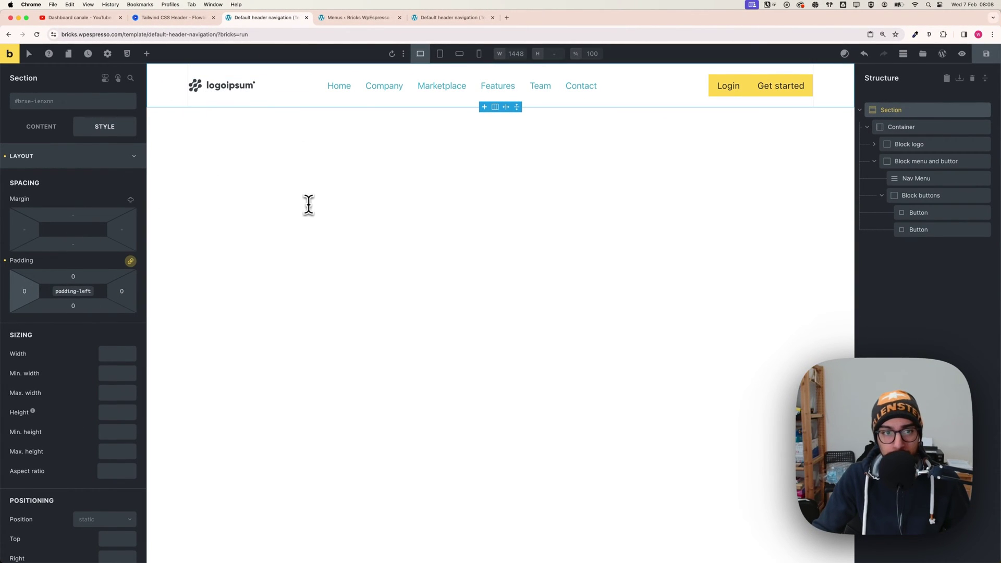
Set the Container's left and right padding to var(--space-xs) at desktop size, and check the header in the mobile portrait and landscape views
click(901, 127)
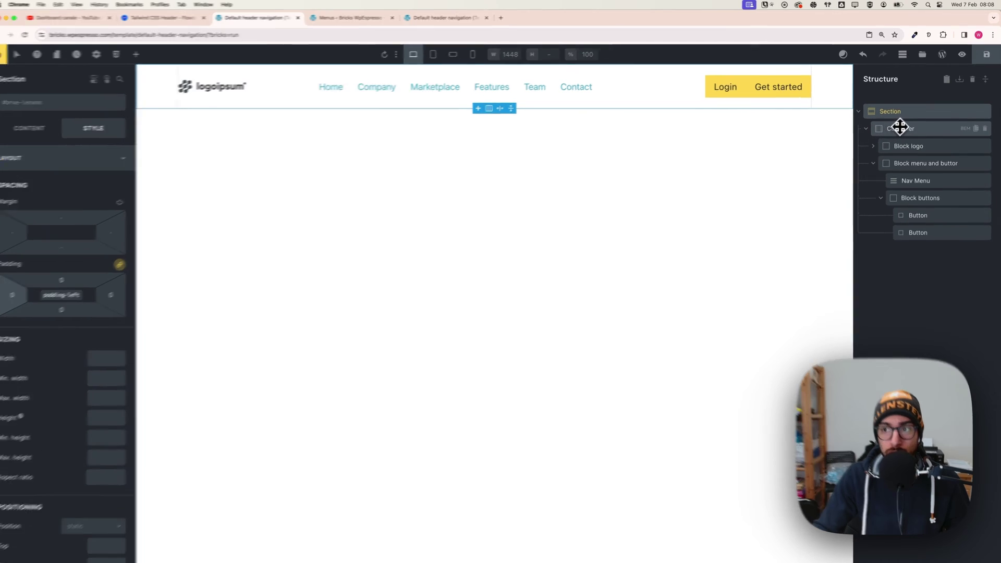
drag(893, 152, 880, 123)
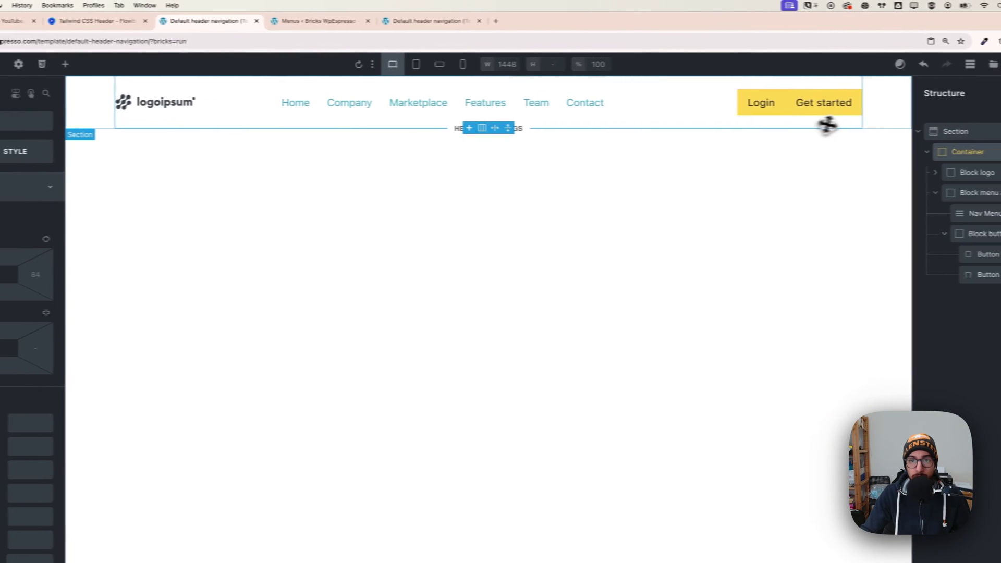
click(514, 64)
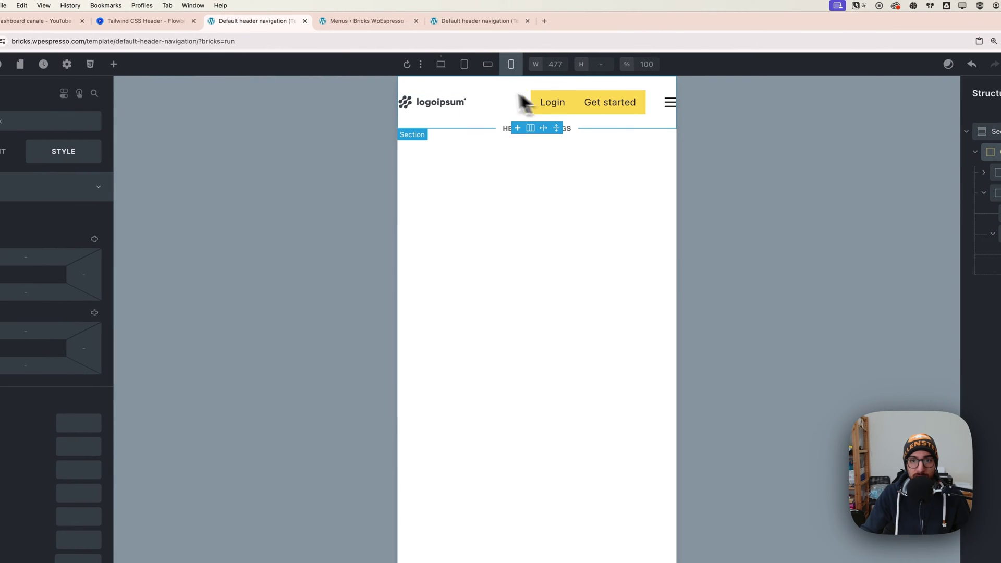
click(442, 67)
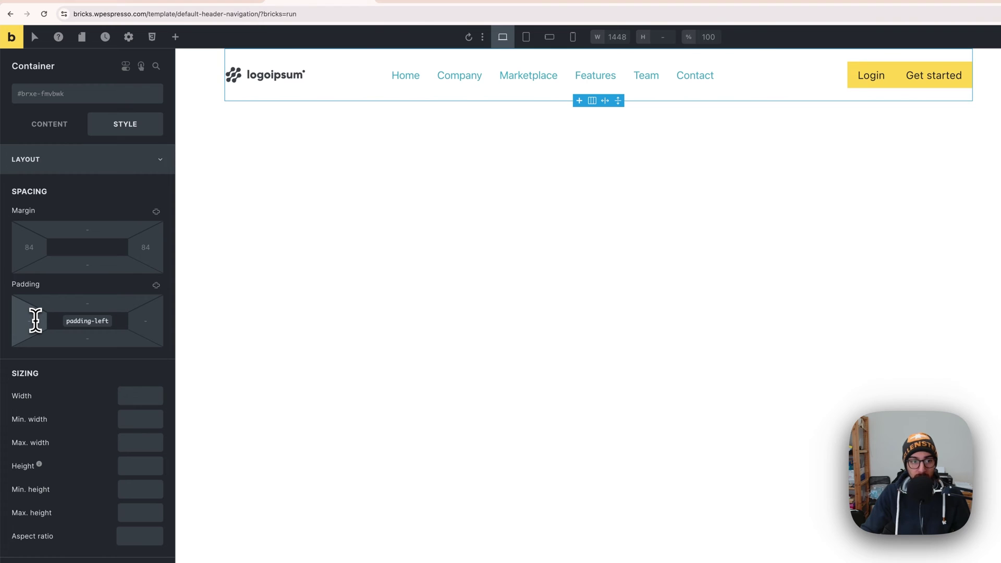
click(36, 320)
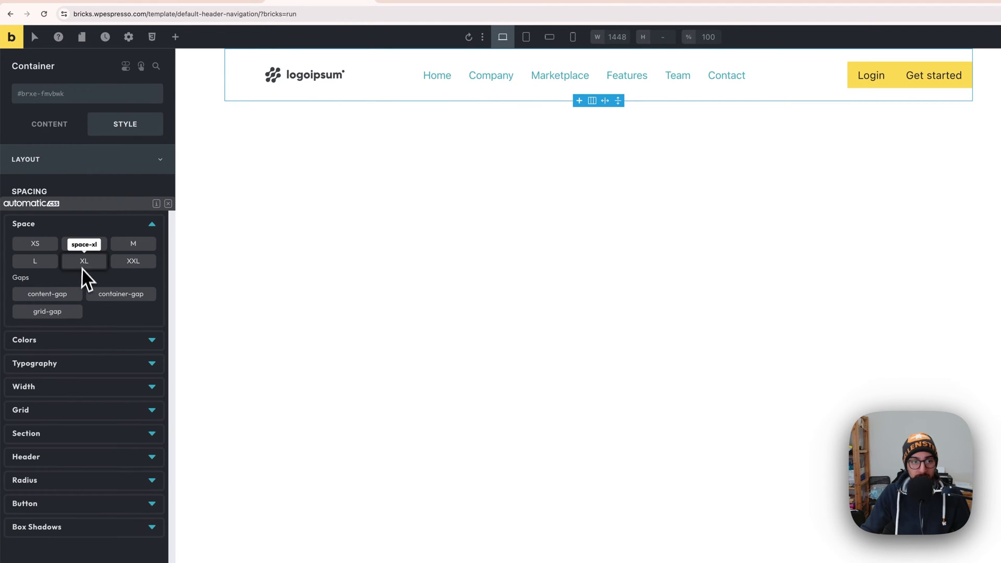
click(54, 253)
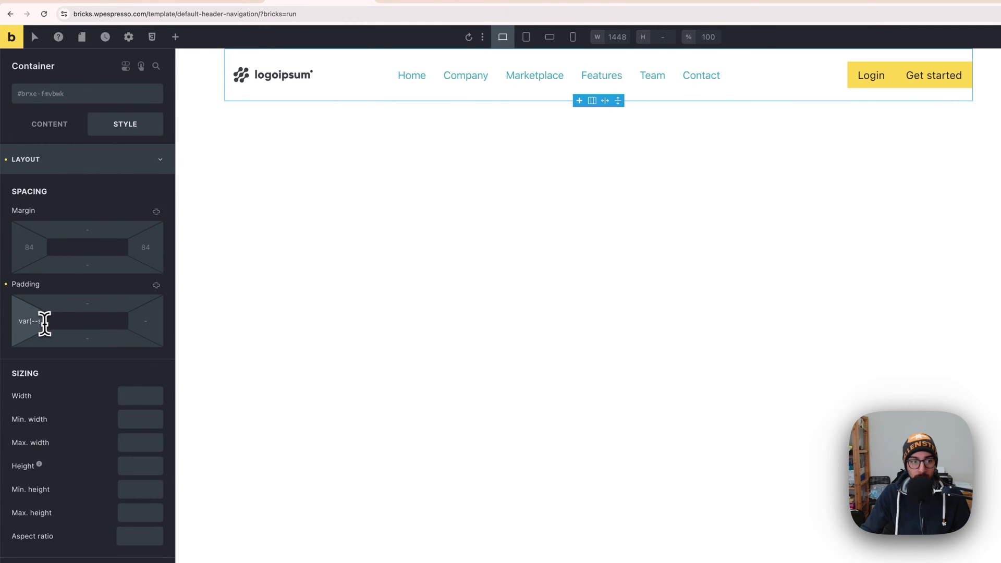
key(super+c)
click(146, 321)
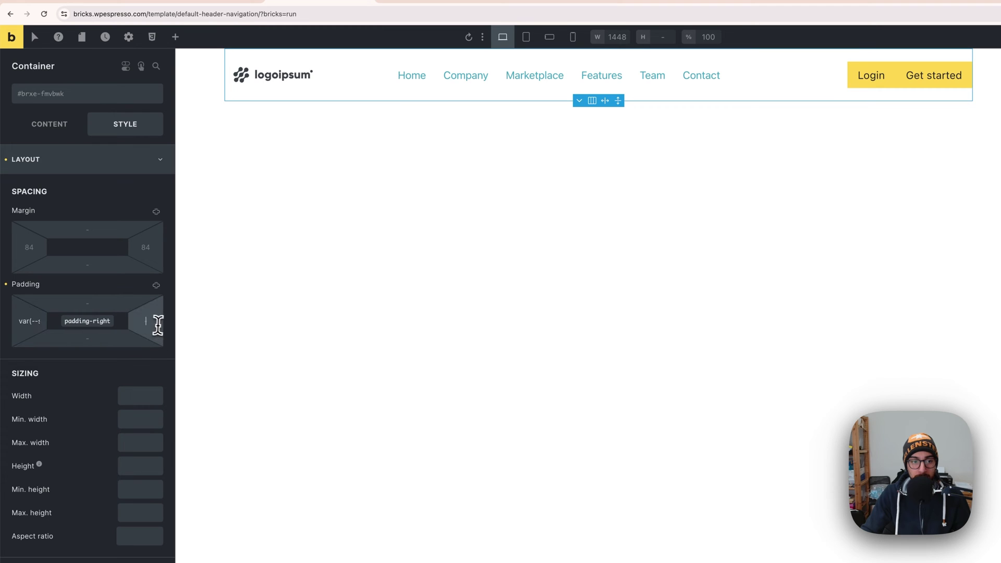
key(super+v)
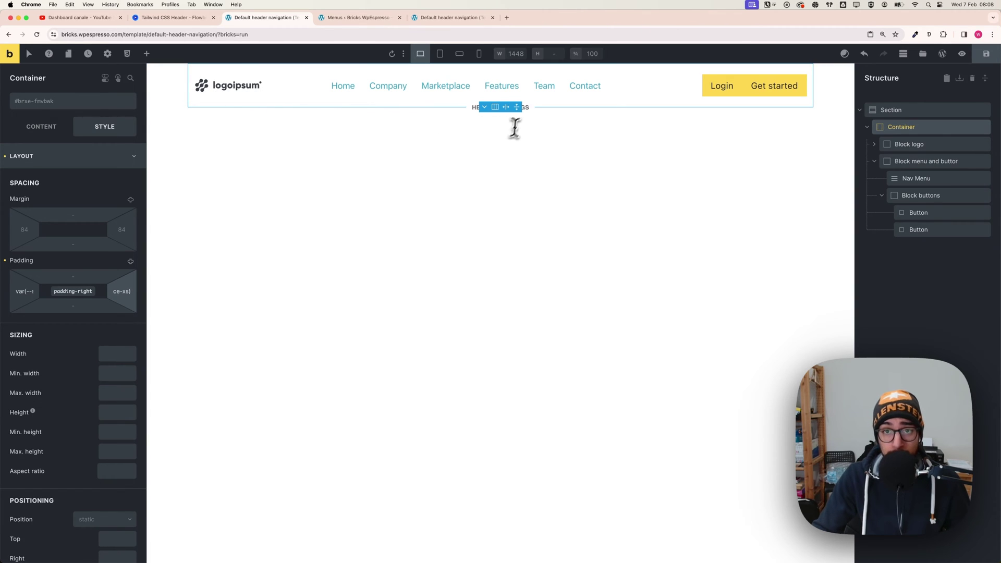
click(479, 54)
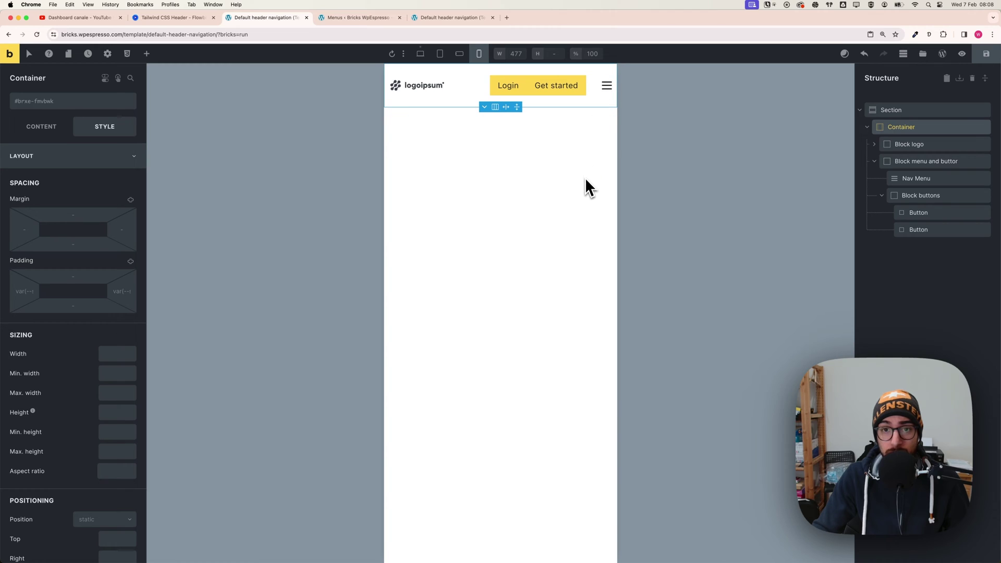
click(459, 54)
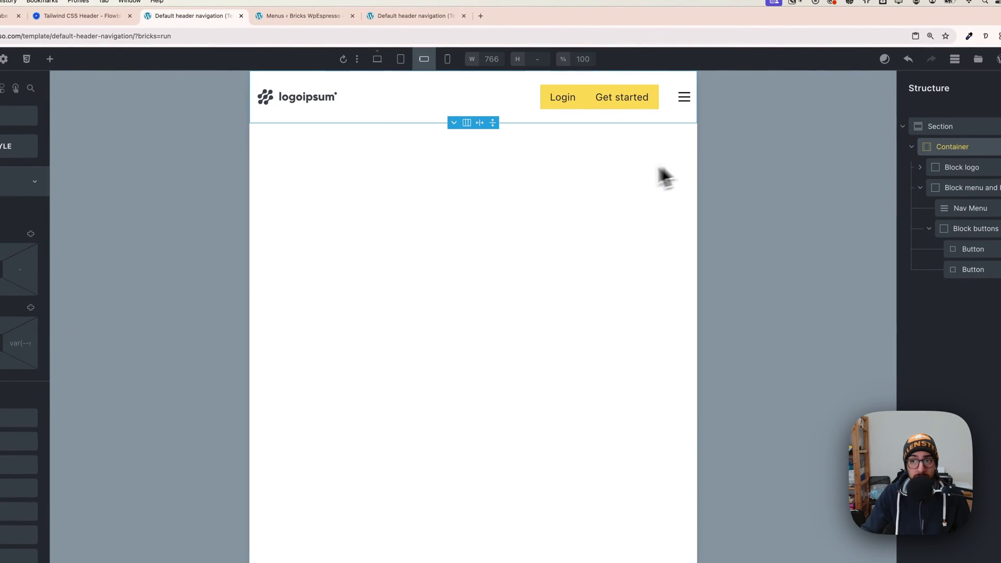
Check the header in the tablet portrait and desktop views, and compare it with Flowbite's default header navigation example
click(401, 61)
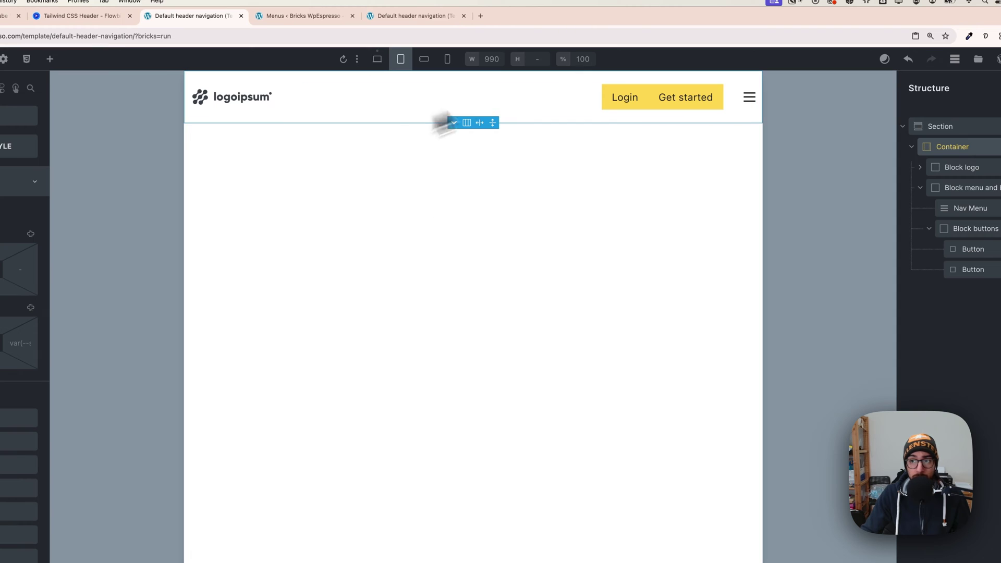
click(379, 61)
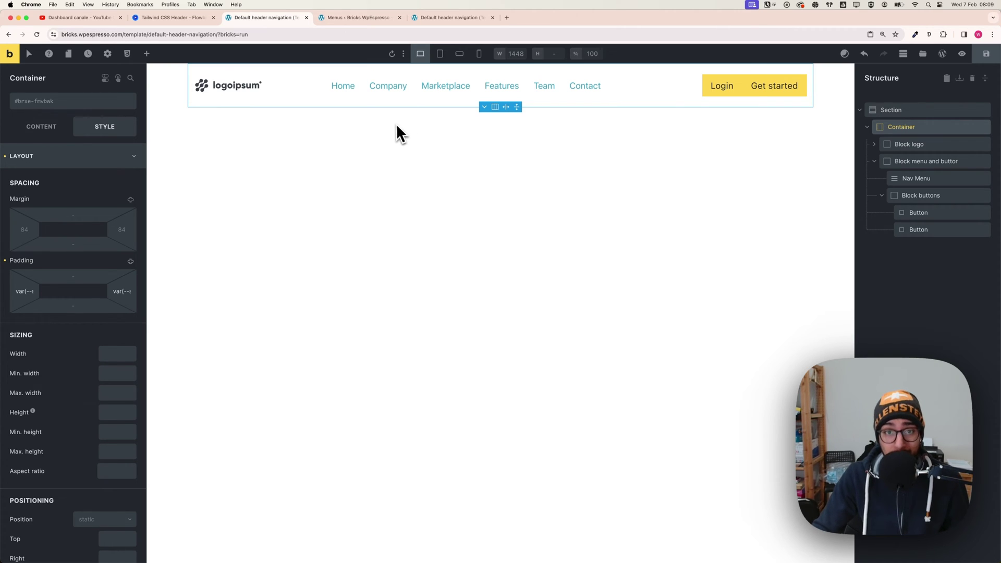
key(ctrl+shift+Tab)
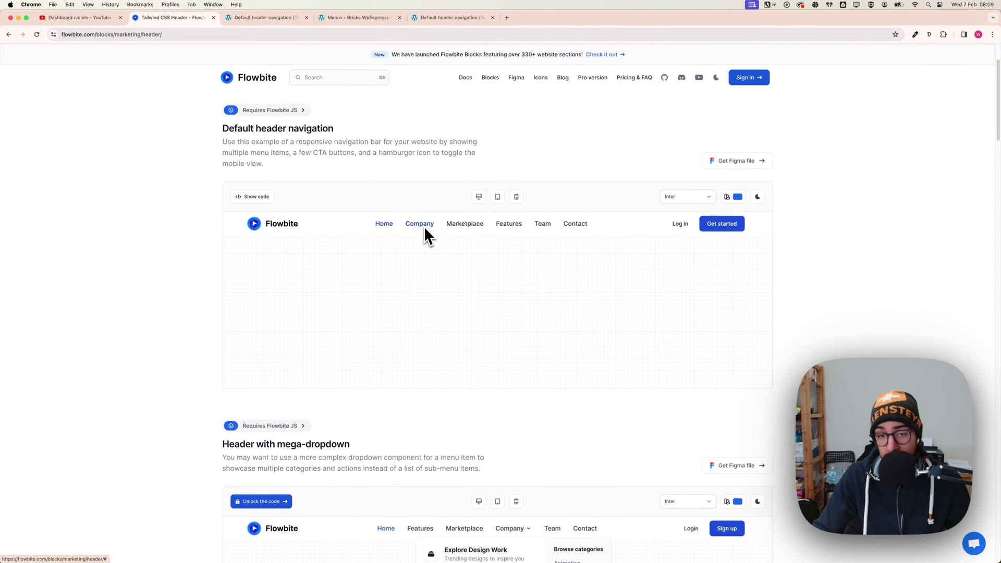
click(271, 18)
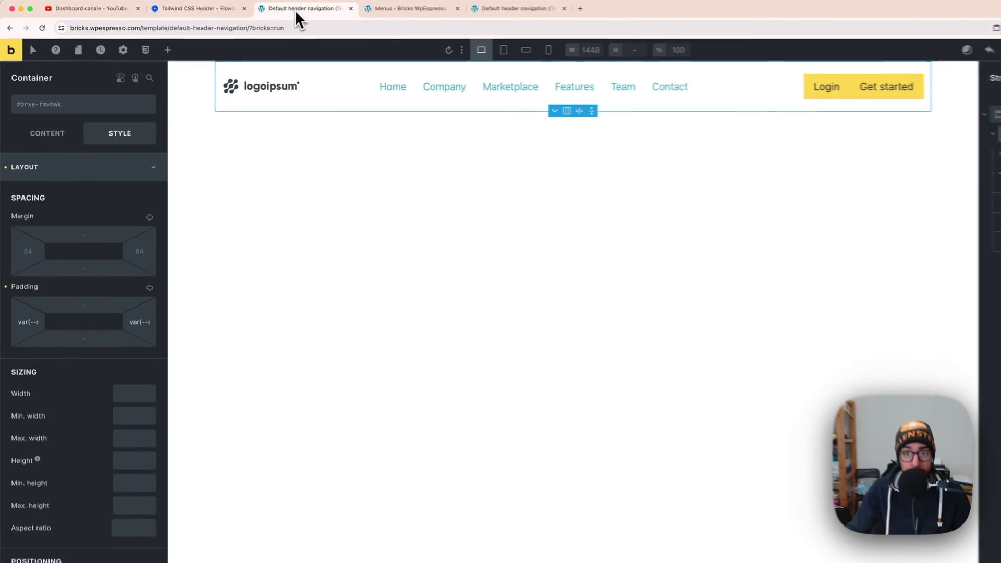
Set the top-level typography font size of the Nav Menu to the Automatic.css variable var(--text-s)
click(433, 99)
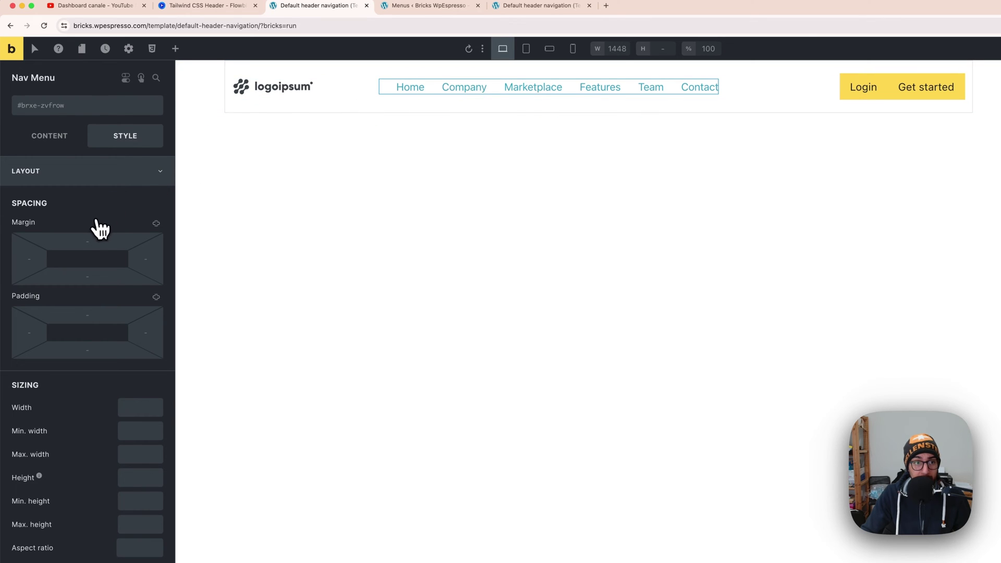
click(57, 141)
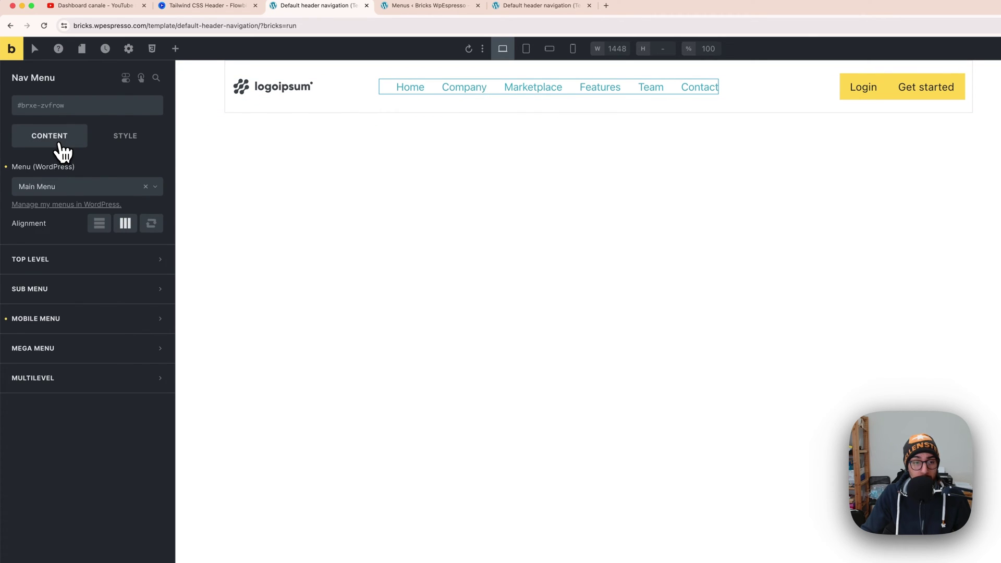
click(76, 260)
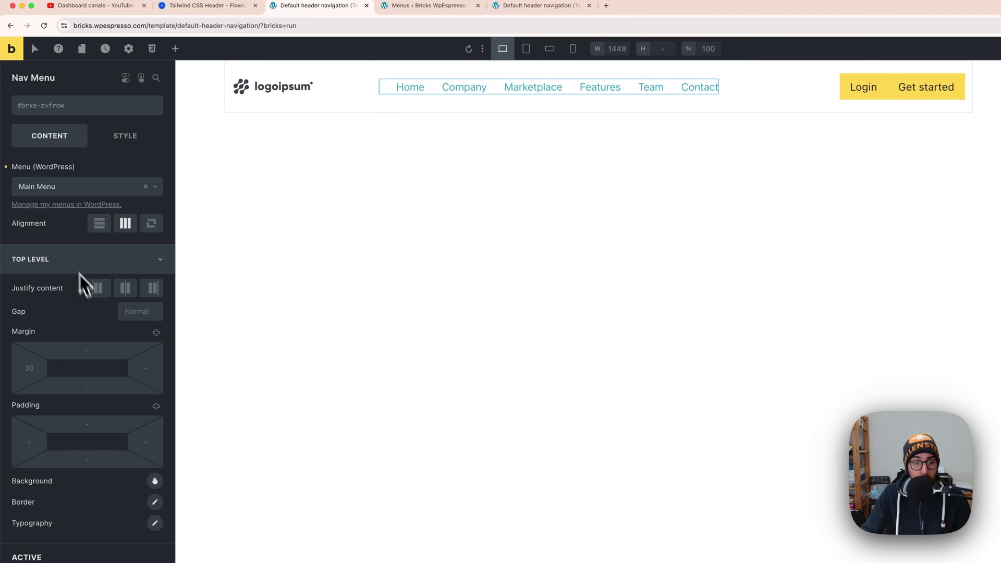
scroll(99, 323, down, 4)
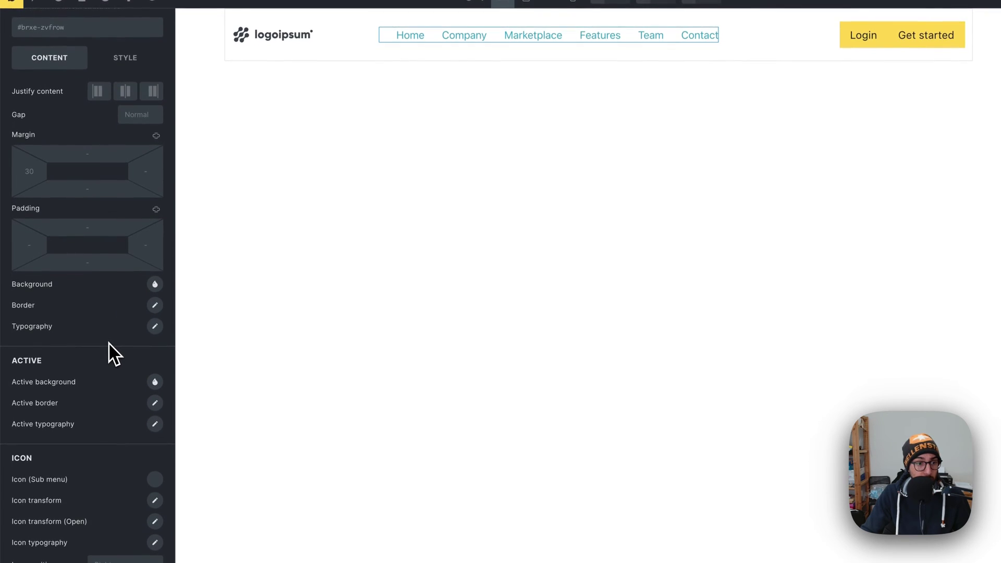
click(155, 326)
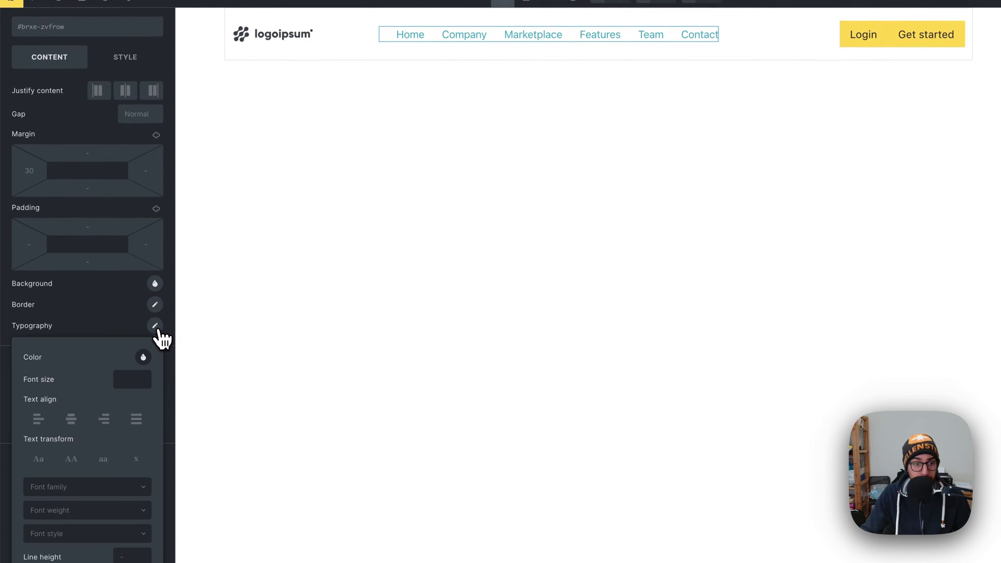
scroll(148, 342, down, 1)
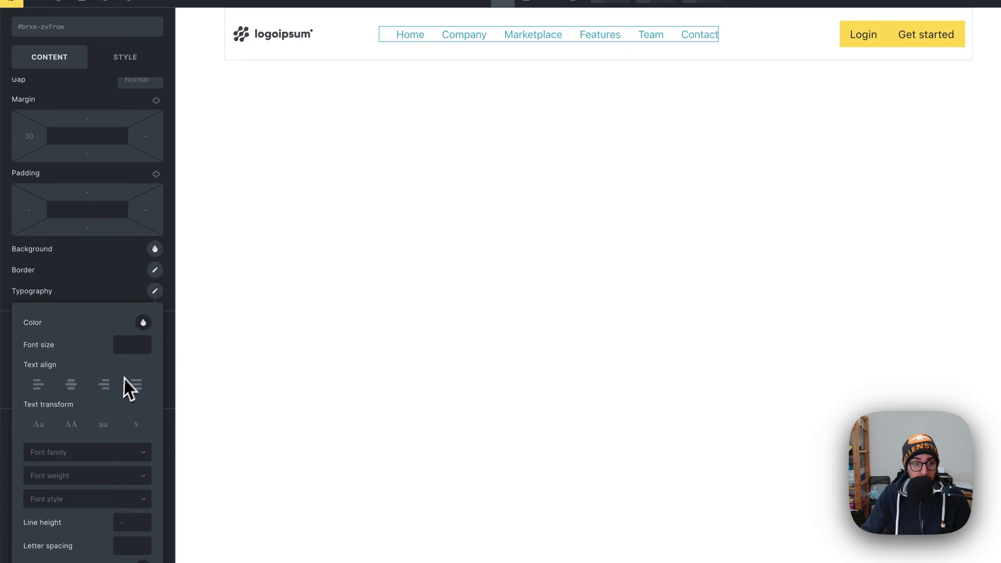
right_click(130, 354)
click(54, 205)
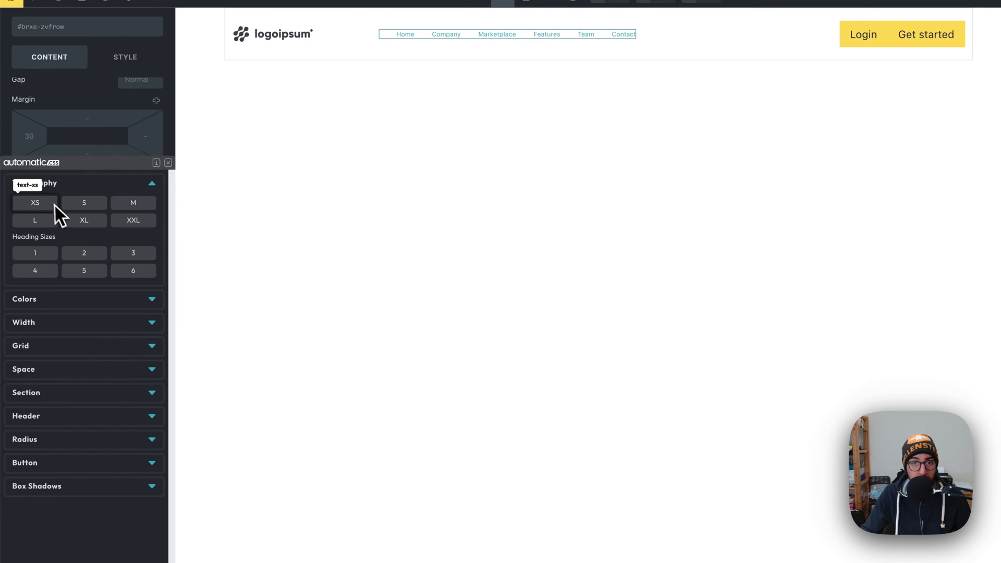
click(68, 204)
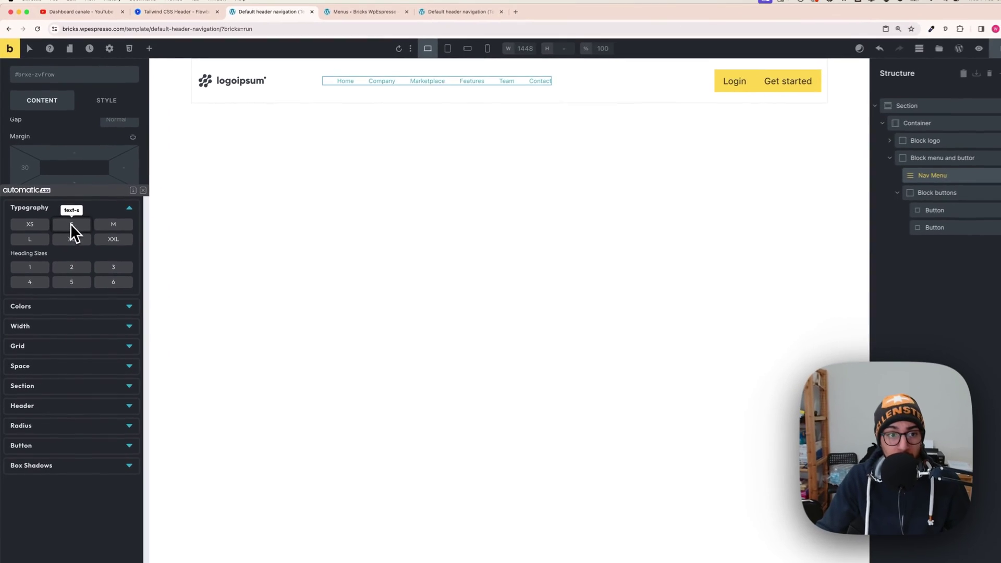
click(120, 205)
click(72, 227)
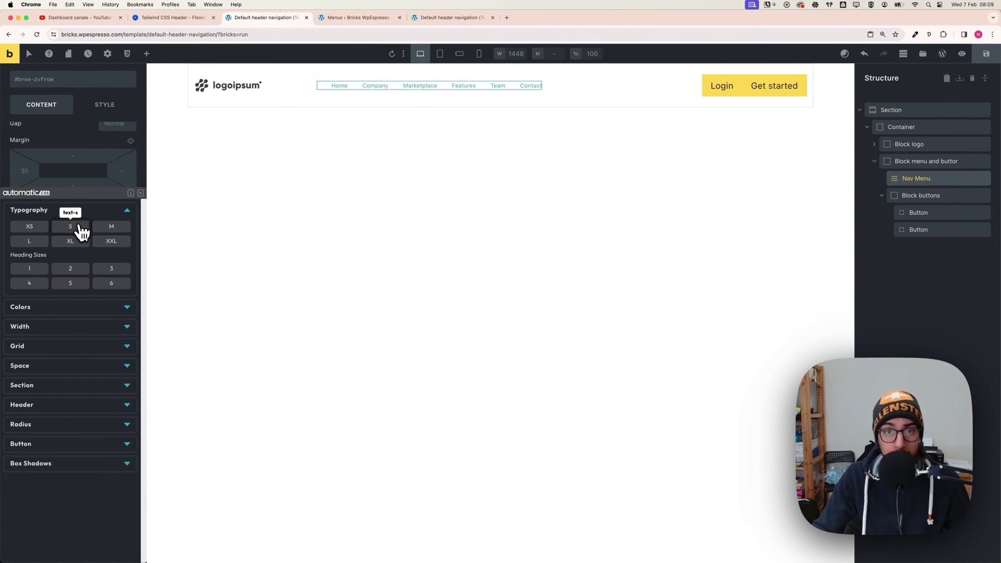
key(Escape)
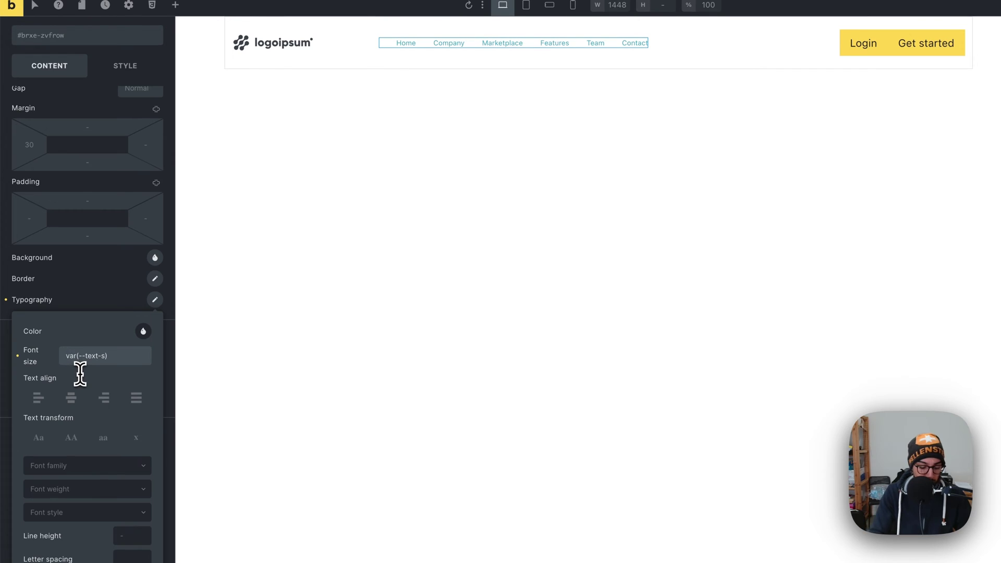
Change the Nav Menu's top-level font size to the formula calc(var(--text-s)*1.3), trying multipliers of 2 and 1.2 first
text(calc)
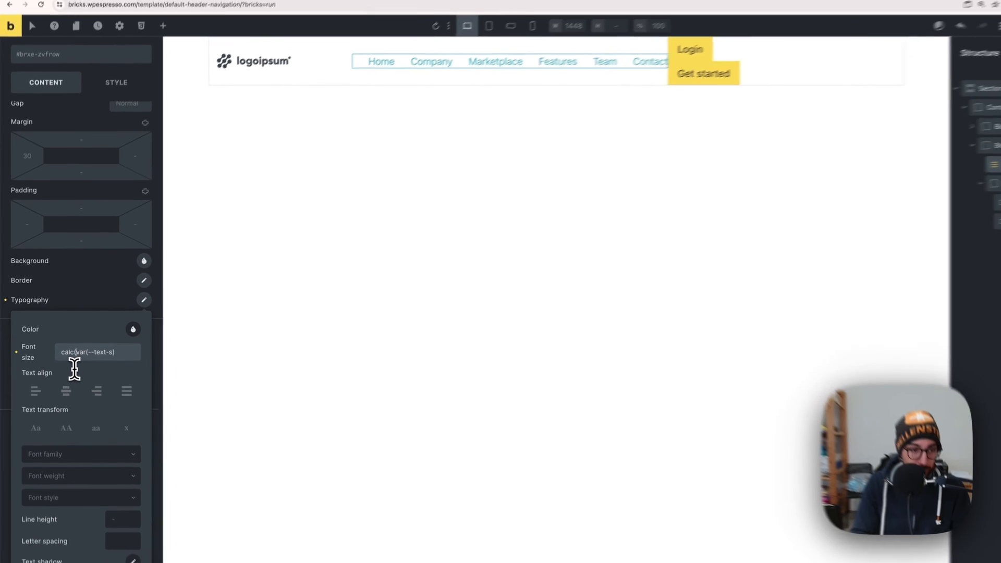
text(()
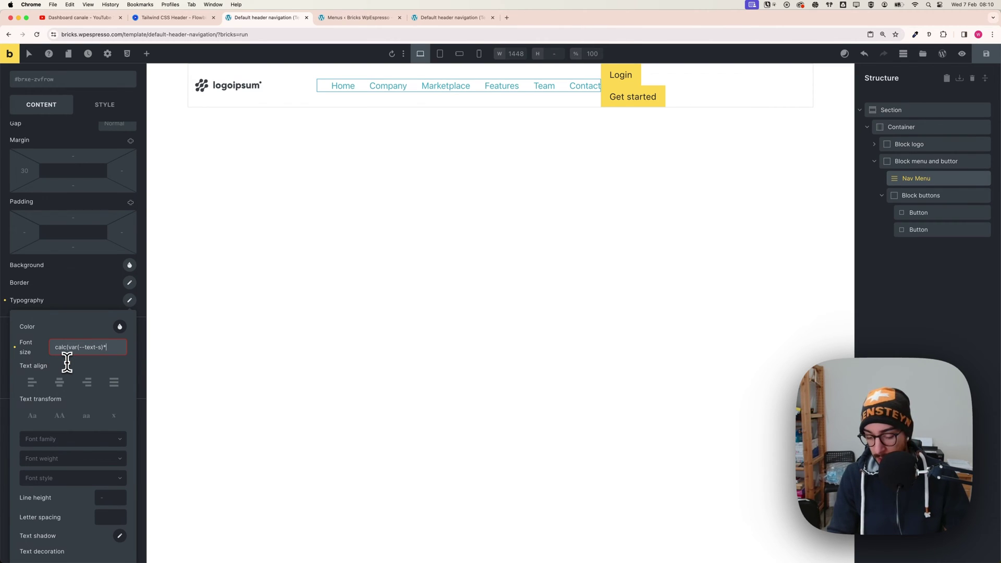
text()*)
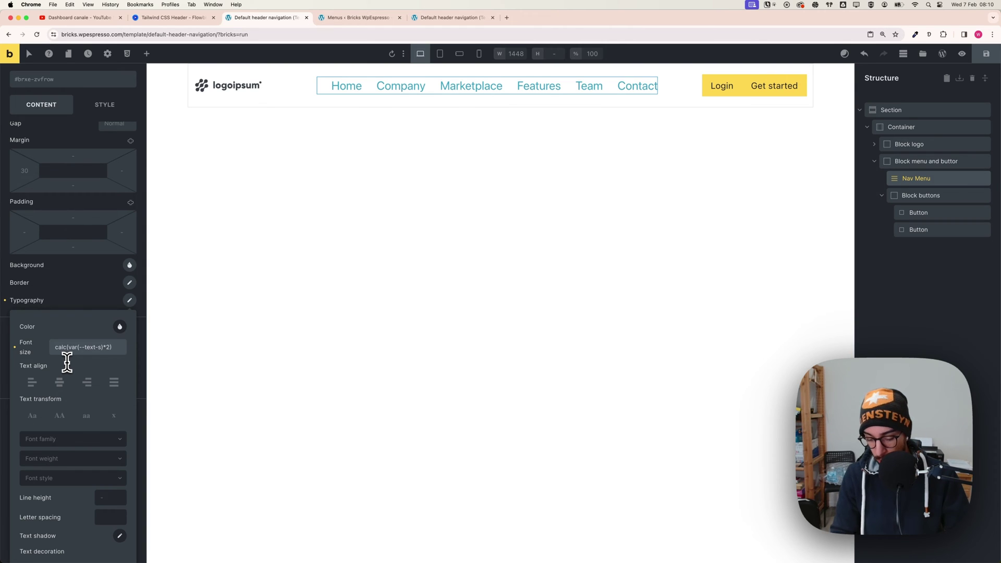
text(1.)
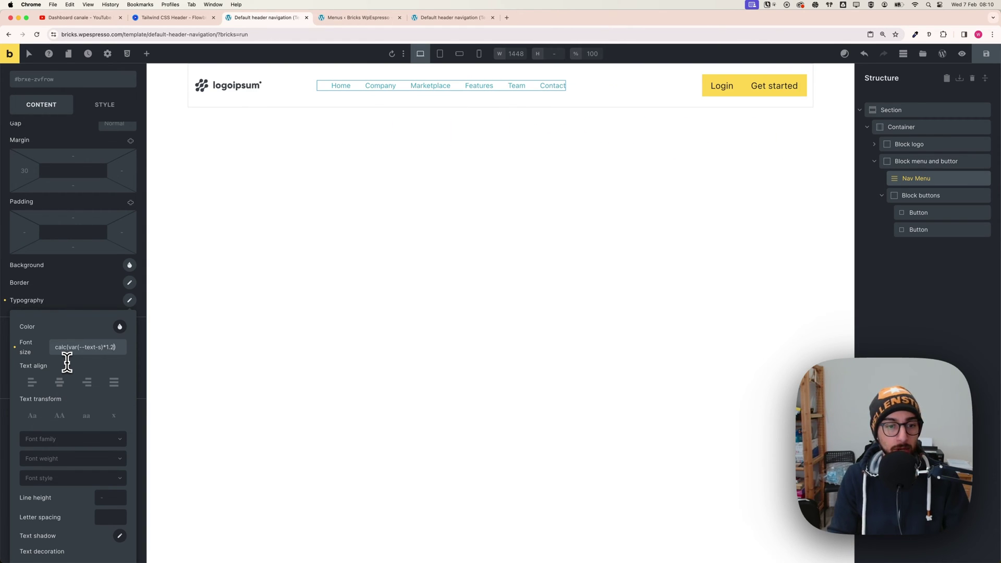
key(Delete)
text(3)
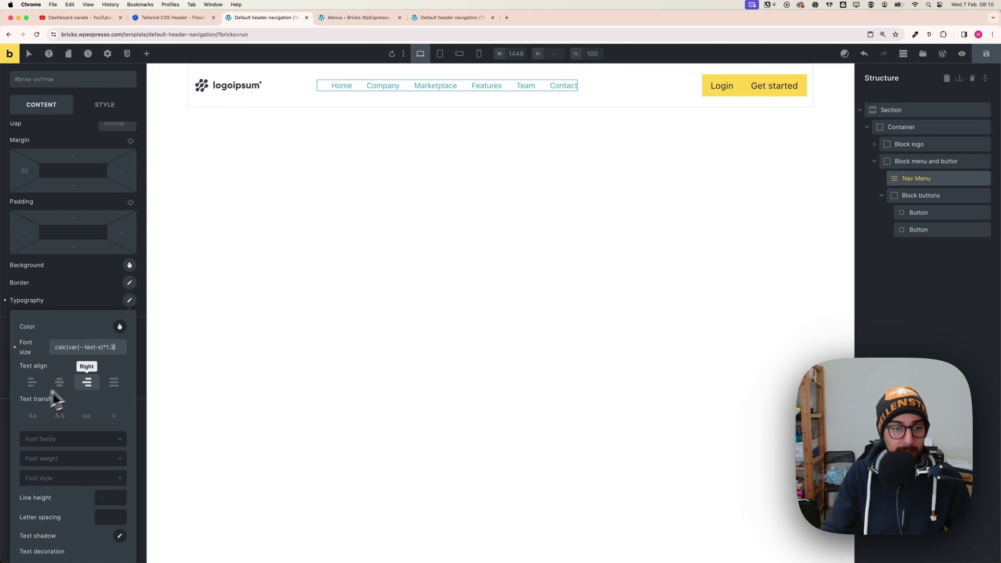
right_click(82, 350)
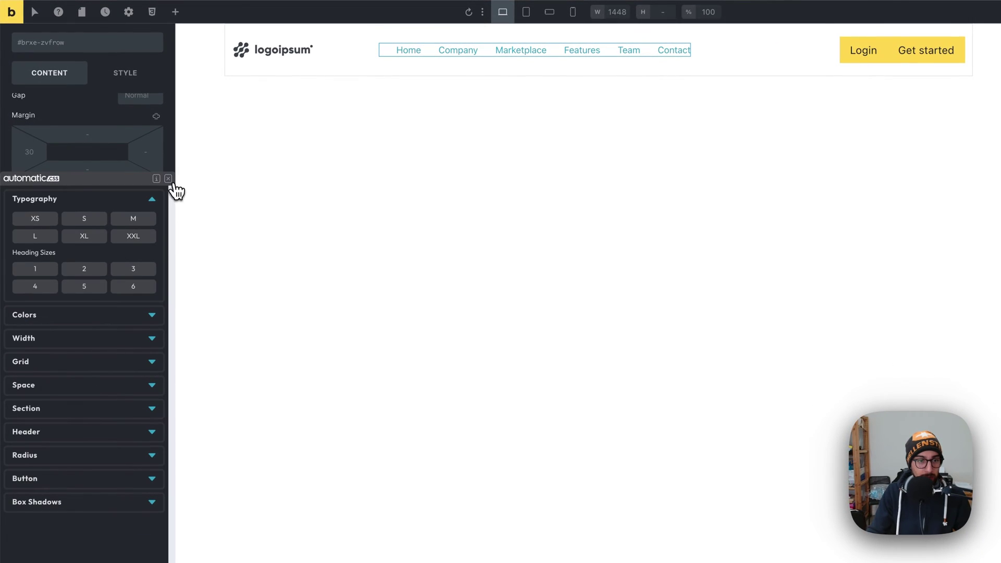
click(168, 178)
click(154, 308)
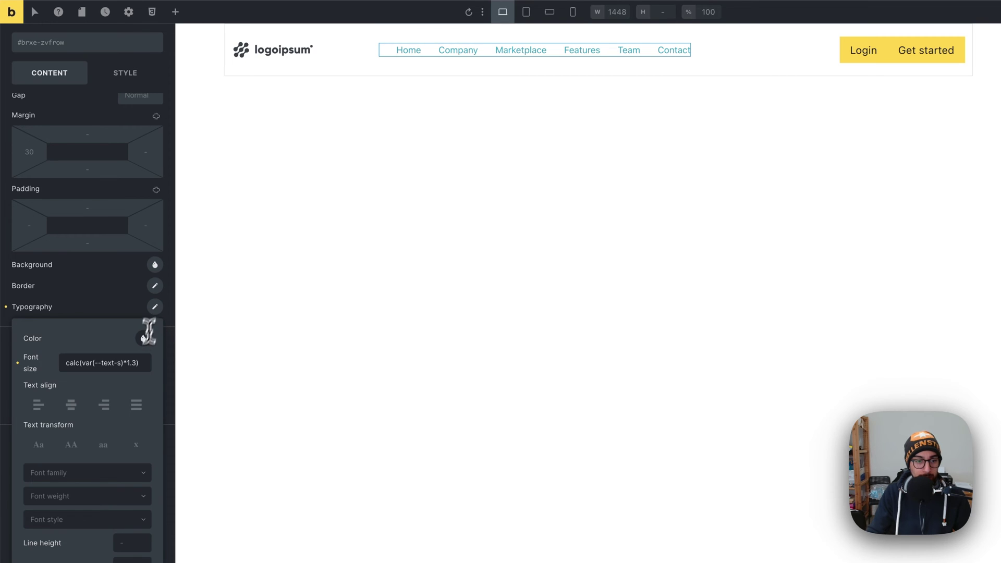
Copy the whole font size formula of the Nav Menu's top-level typography
click(96, 363)
key(ctrl+a)
key(super+c)
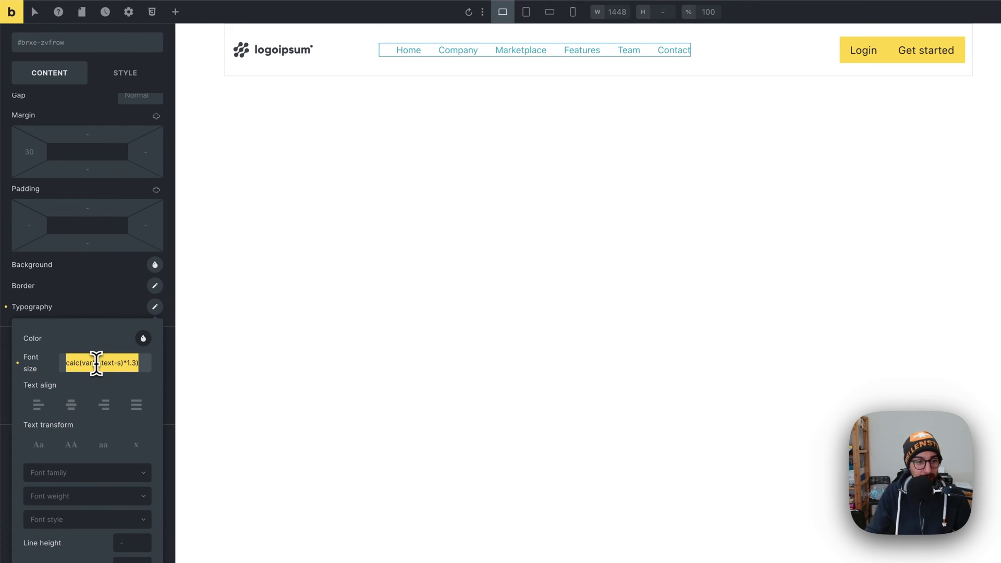
Clear the Nav Menu's font size and try relative sizes of 10em, 10rem and 16rem
key(BackSpace)
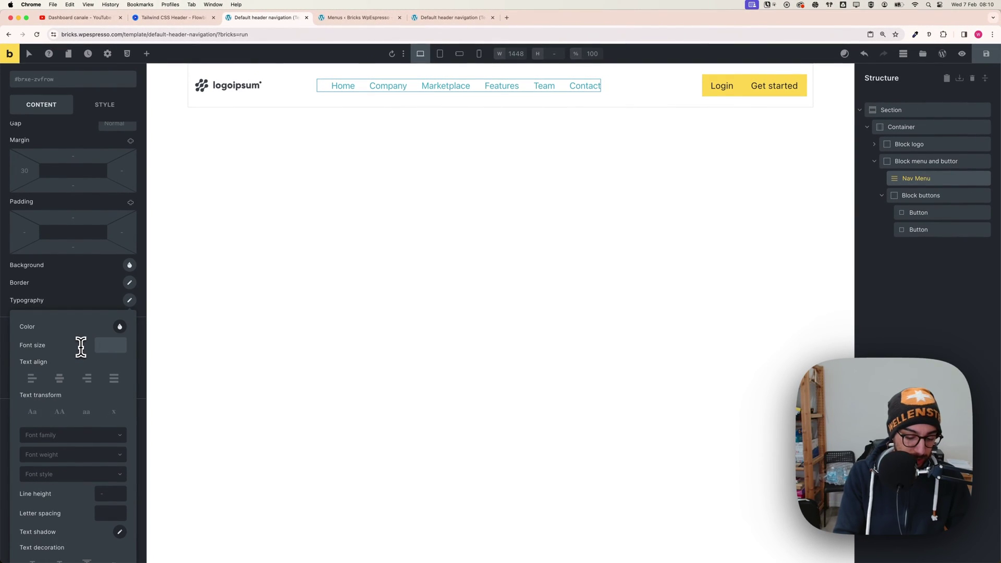
text(10em)
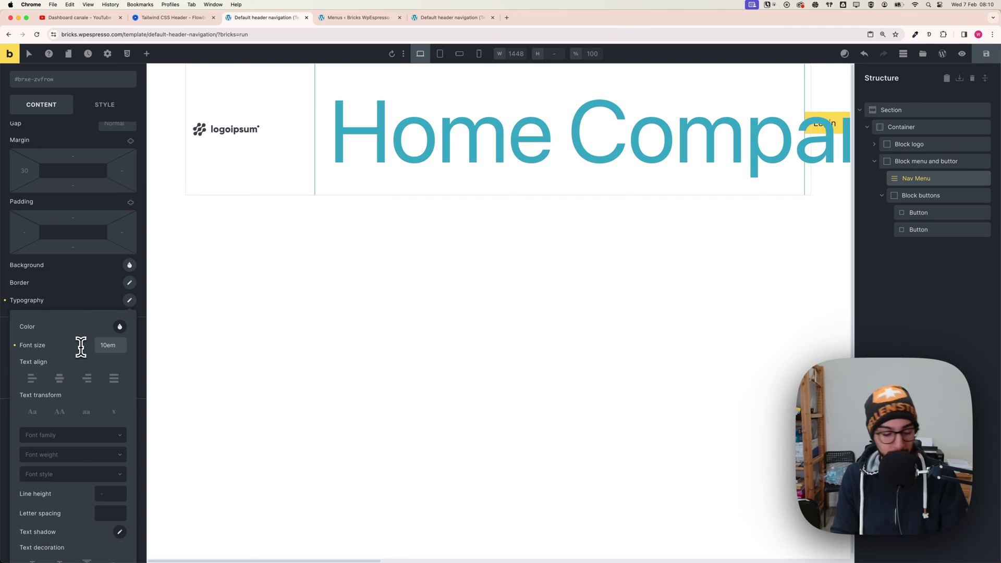
text(r)
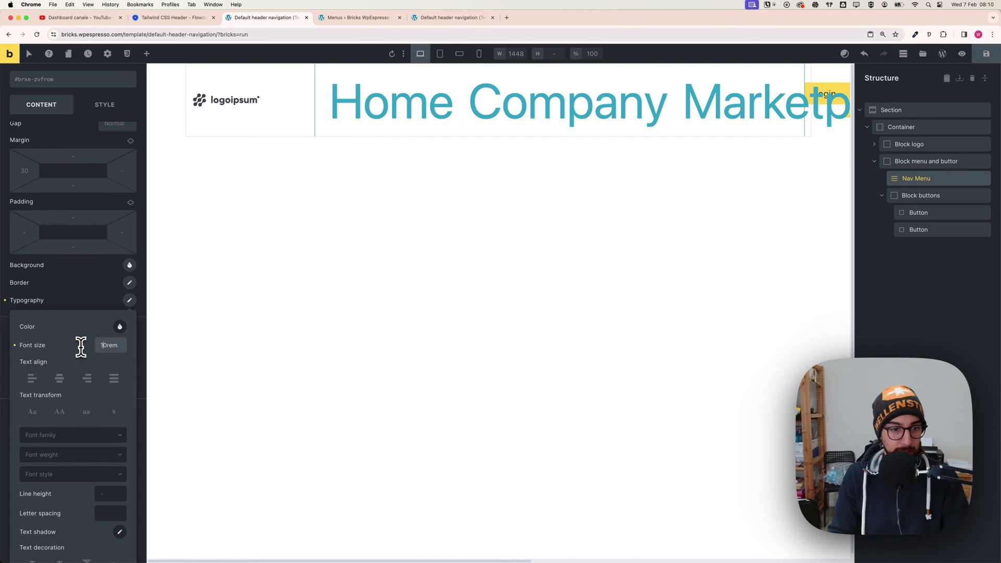
key(BackSpace)
text(6)
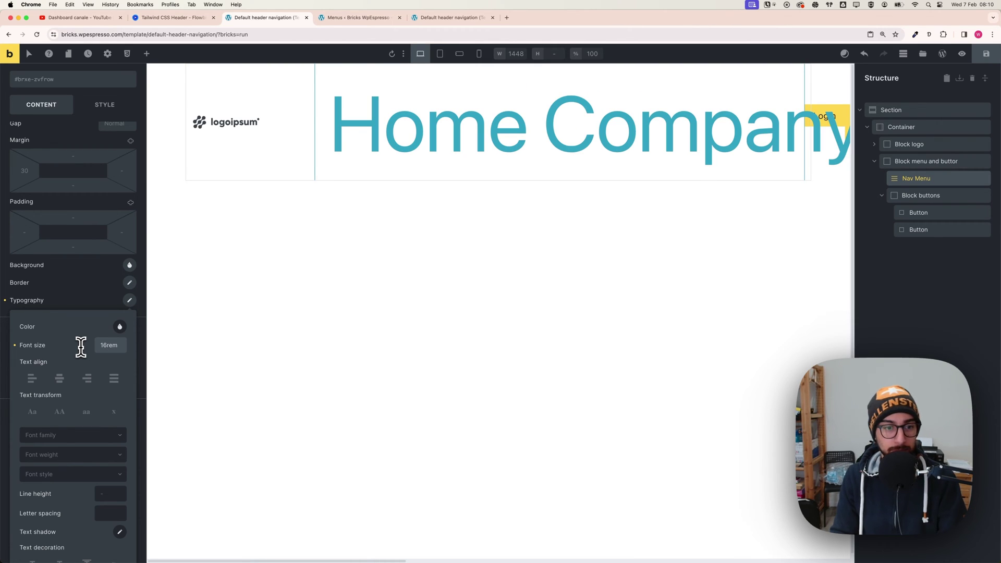
Try smaller Nav Menu font sizes of 2rem, 1rem, 1.6rem and 16px
key(BackSpace)
key(BackSpace)
text(6)
key(BackSpace)
text(2)
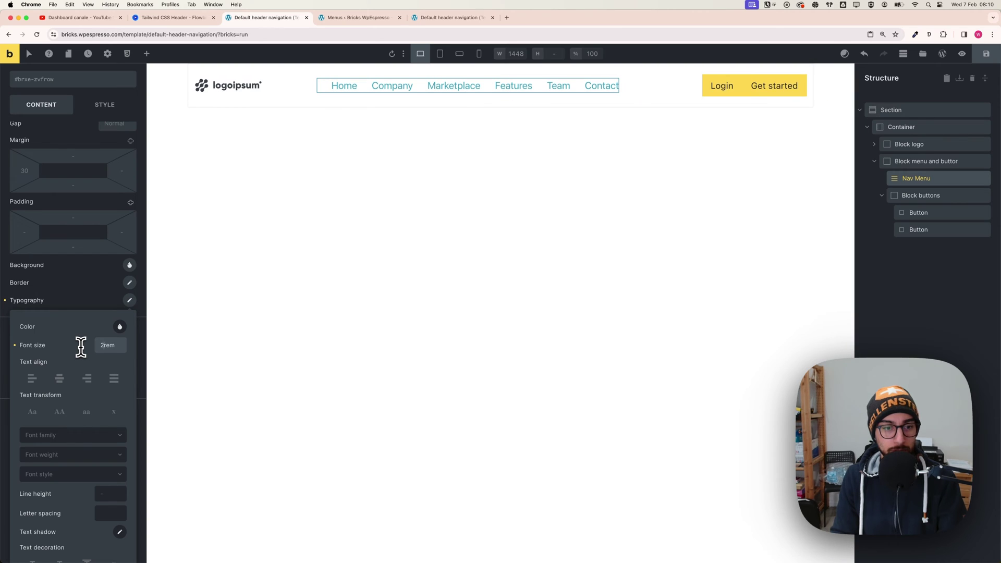
key(BackSpace)
text(1)
key(BackSpace)
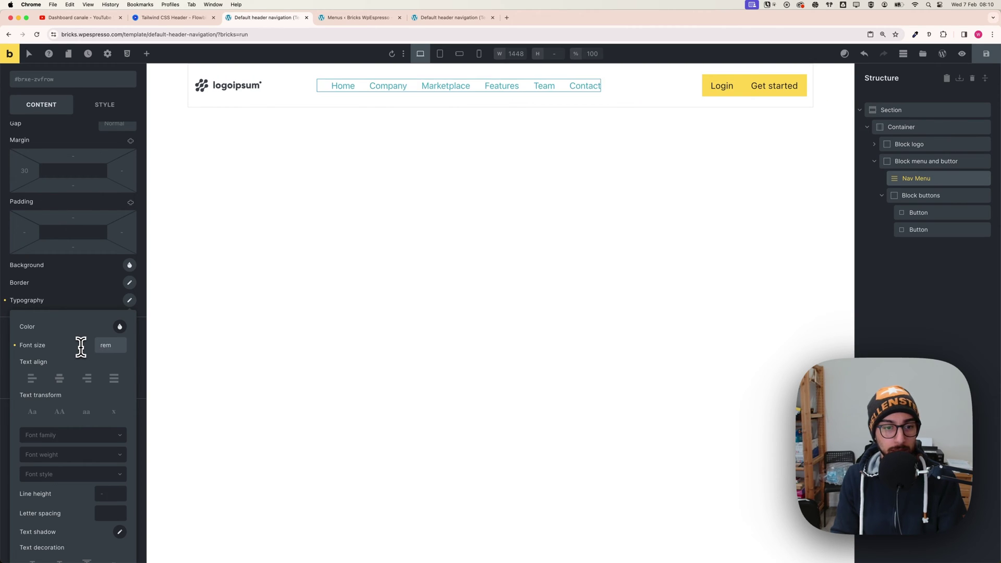
text(2)
key(BackSpace)
text(1.6)
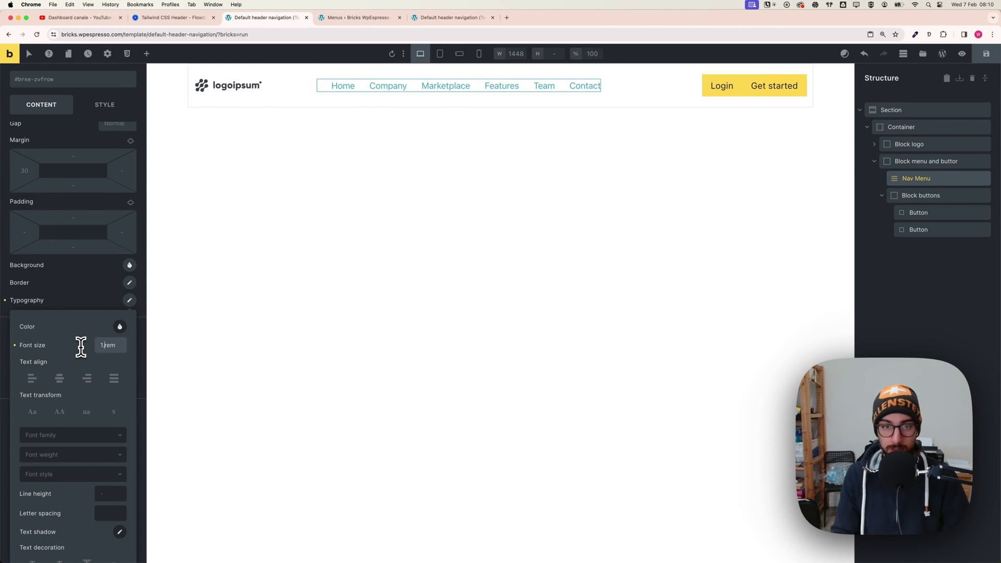
double_click(119, 345)
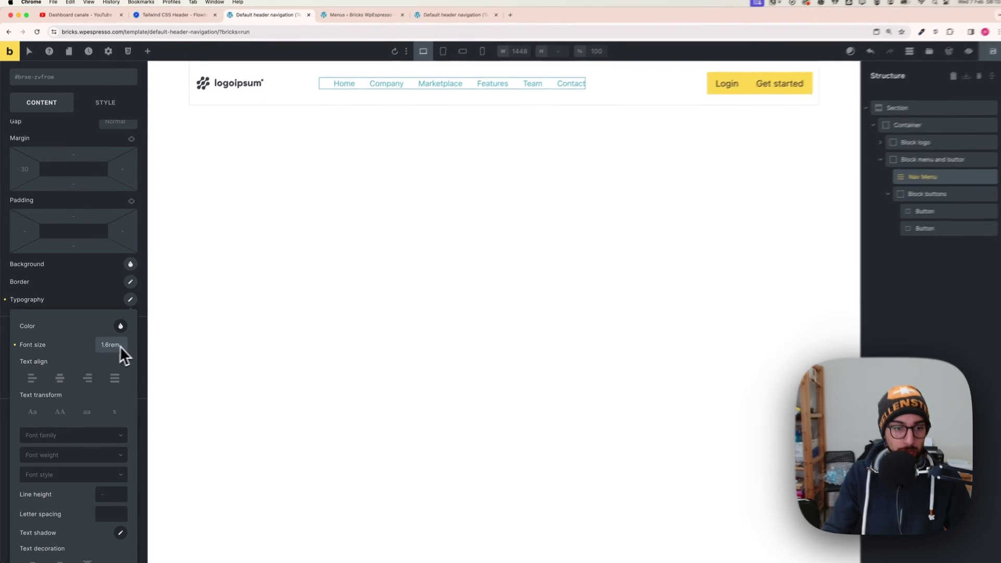
text(16)
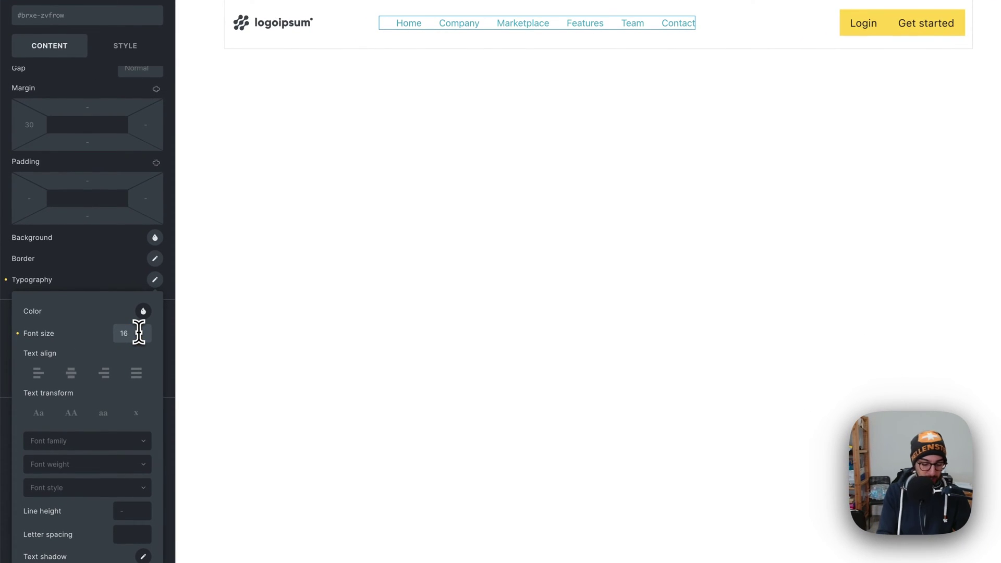
text(px)
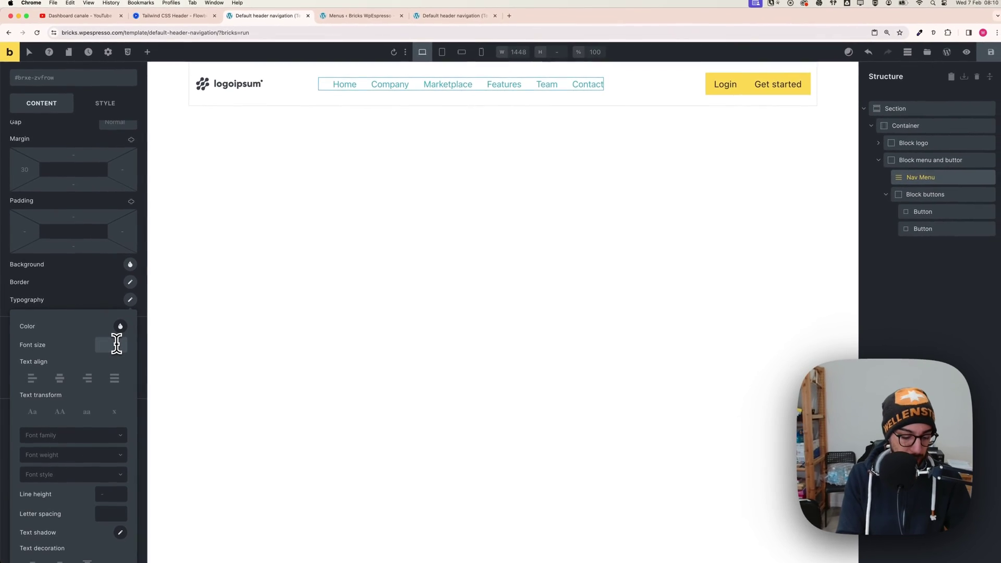
Paste the copied formula calc(var(--text-s)*1.3) back as the Nav Menu's font size, and reopen its top-level typography settings
key(super+a)
key(super+v)
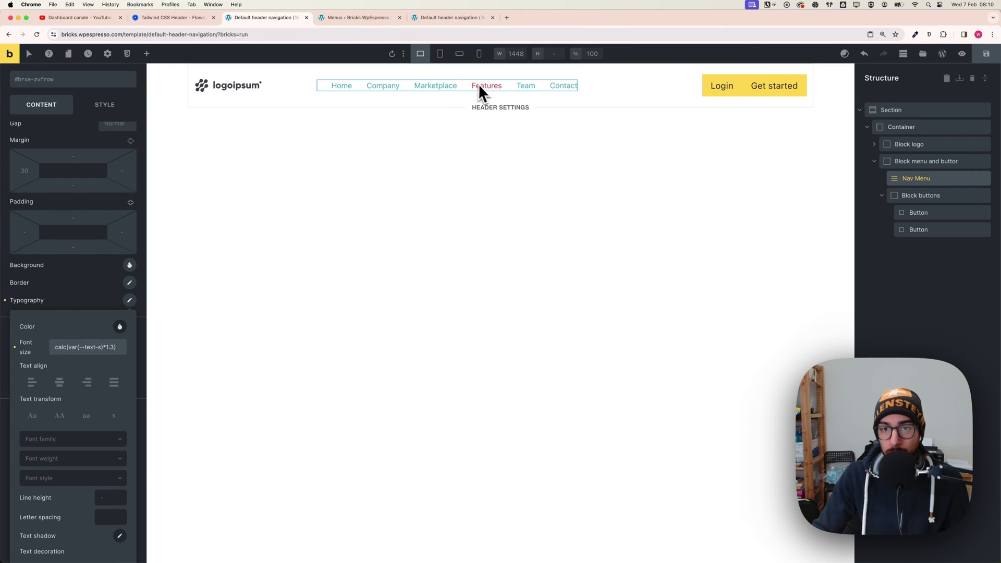
click(107, 292)
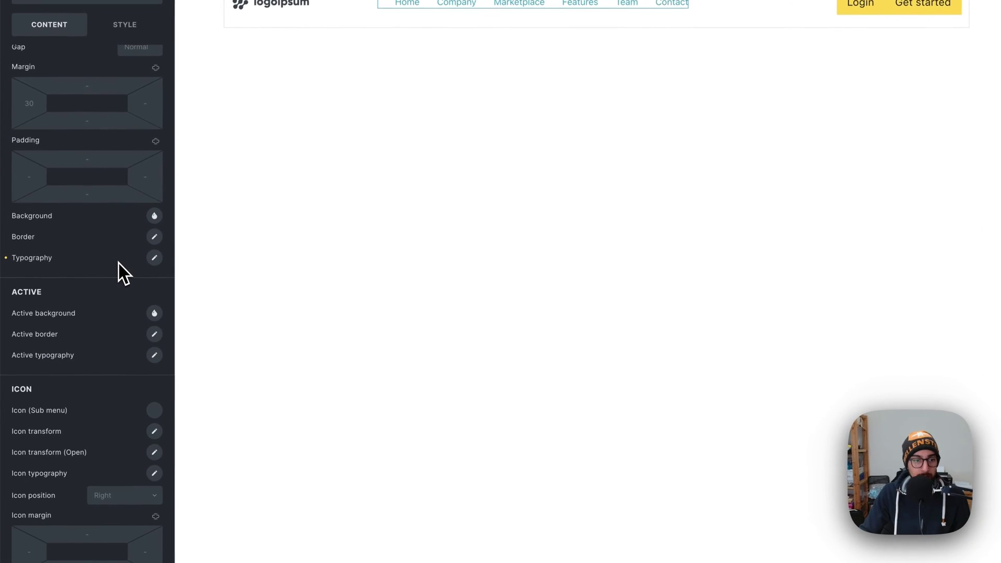
click(154, 258)
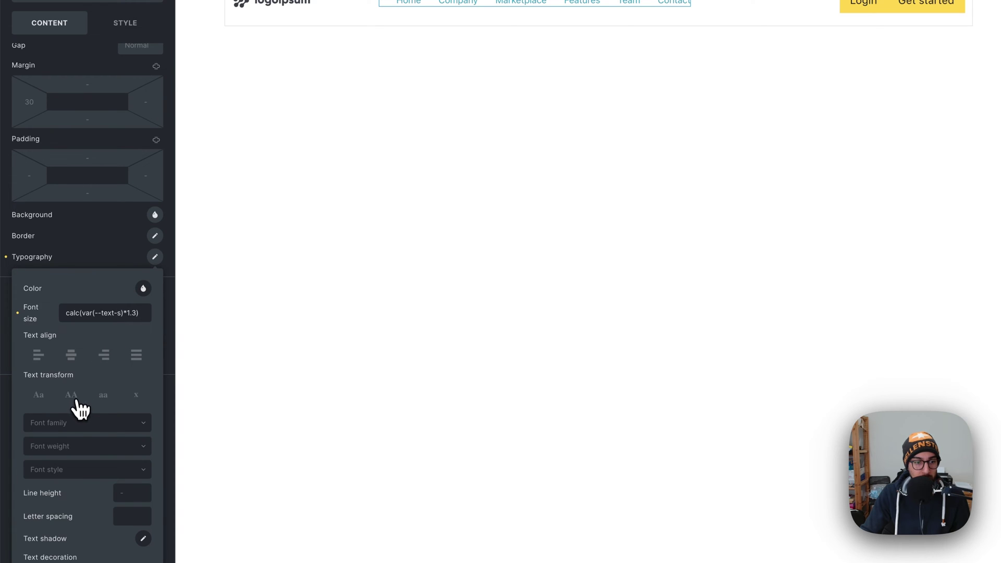
Set the Nav Menu's top-level font weight to 600 and compare the menu with Flowbite's default header navigation
click(89, 446)
click(58, 542)
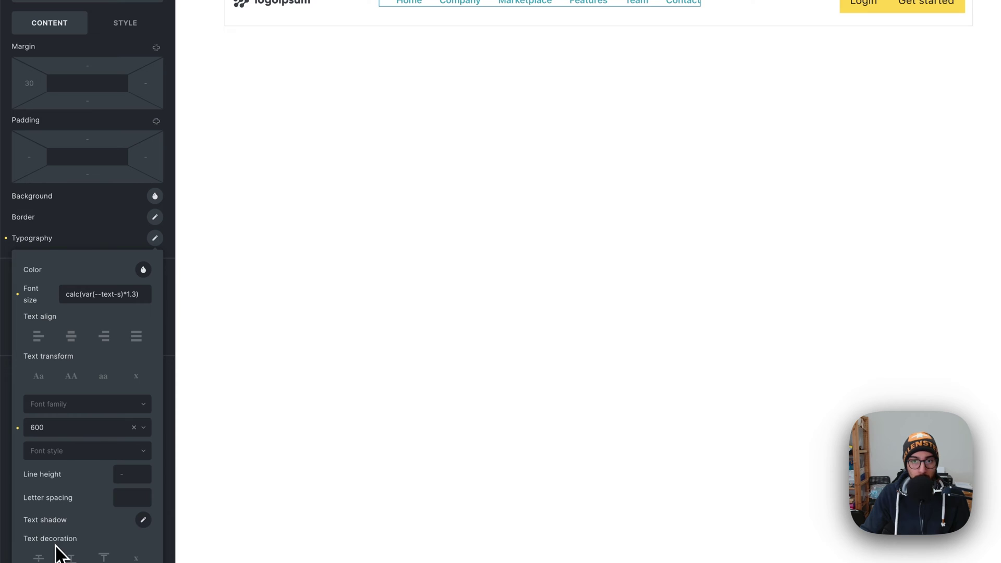
click(219, 5)
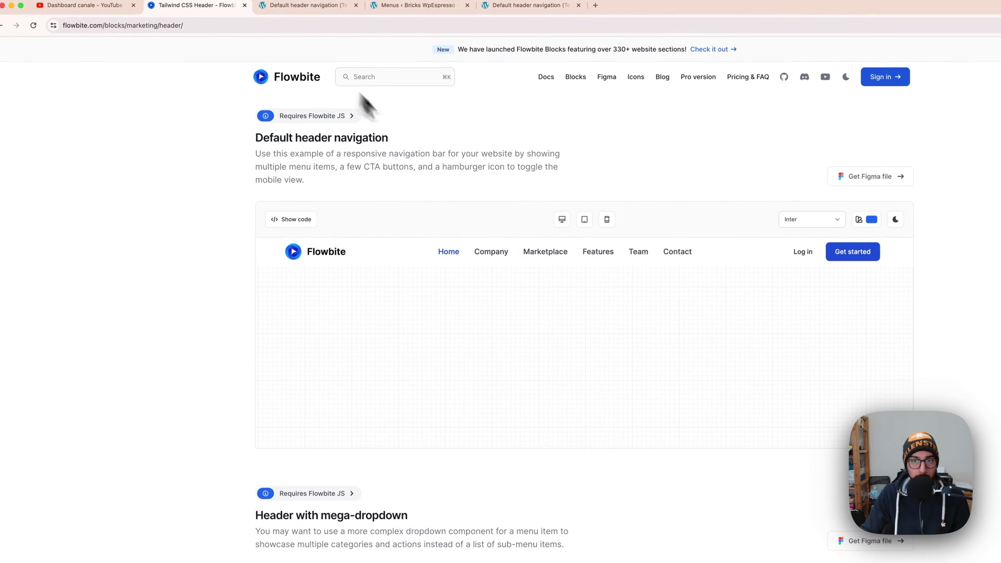
click(323, 7)
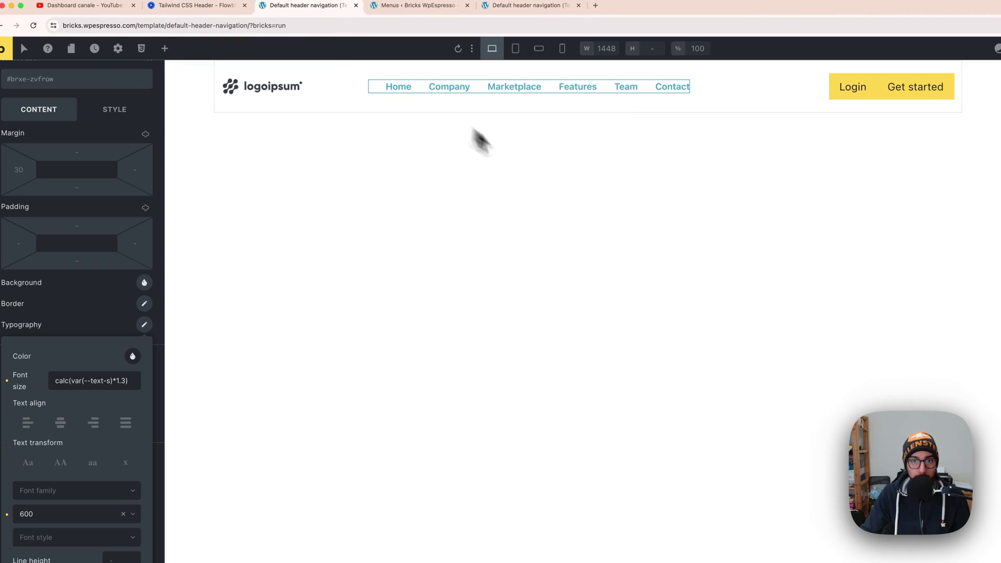
Set the text colour of the Nav Menu's top-level items to black from the Automatic.css colours
click(109, 324)
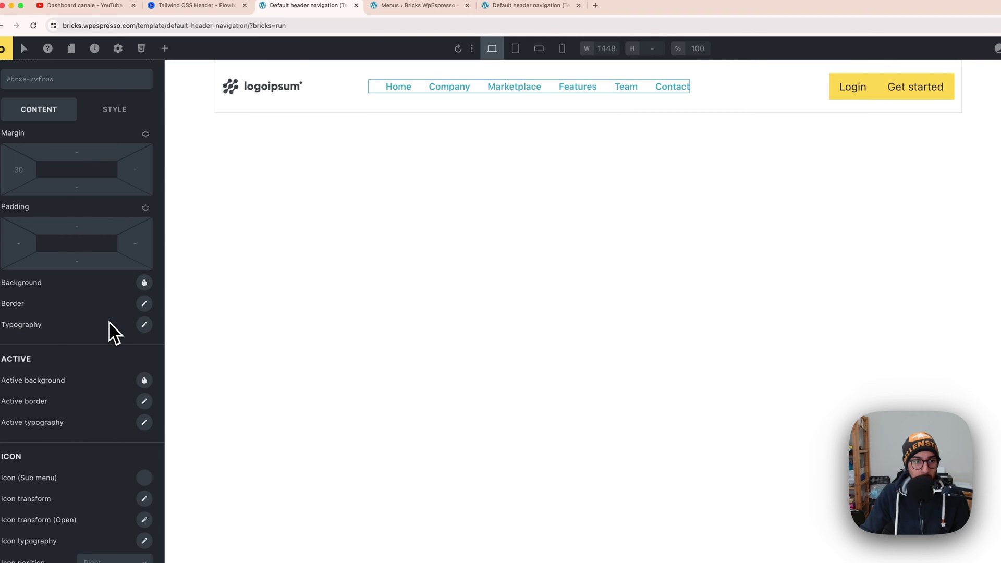
click(143, 327)
click(133, 358)
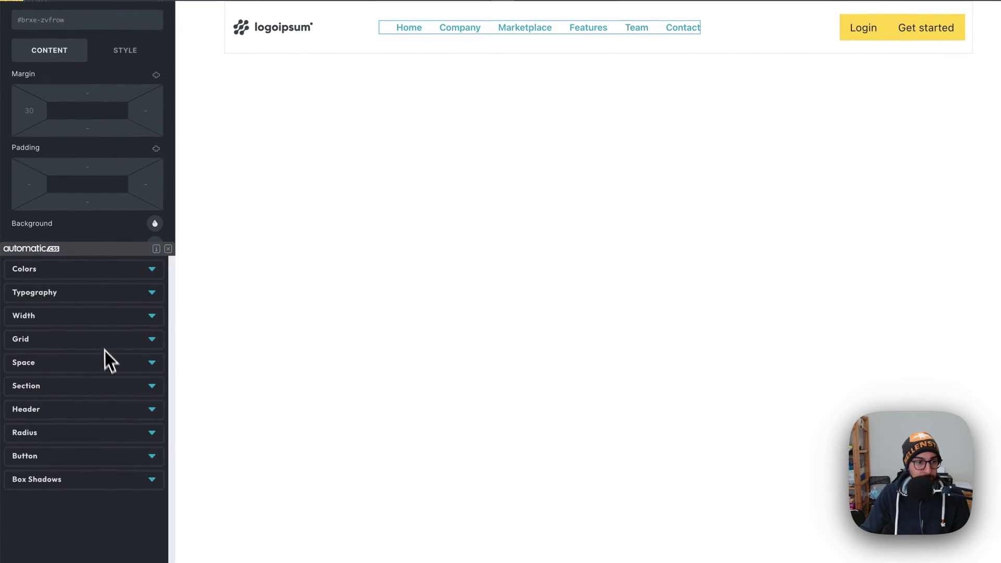
click(88, 270)
scroll(96, 370, down, 4)
click(43, 505)
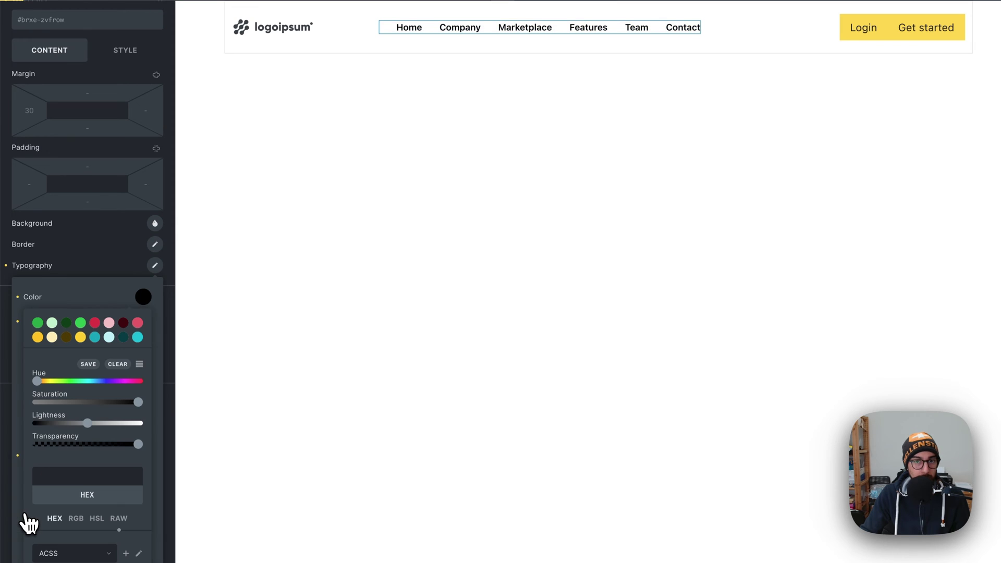
click(123, 268)
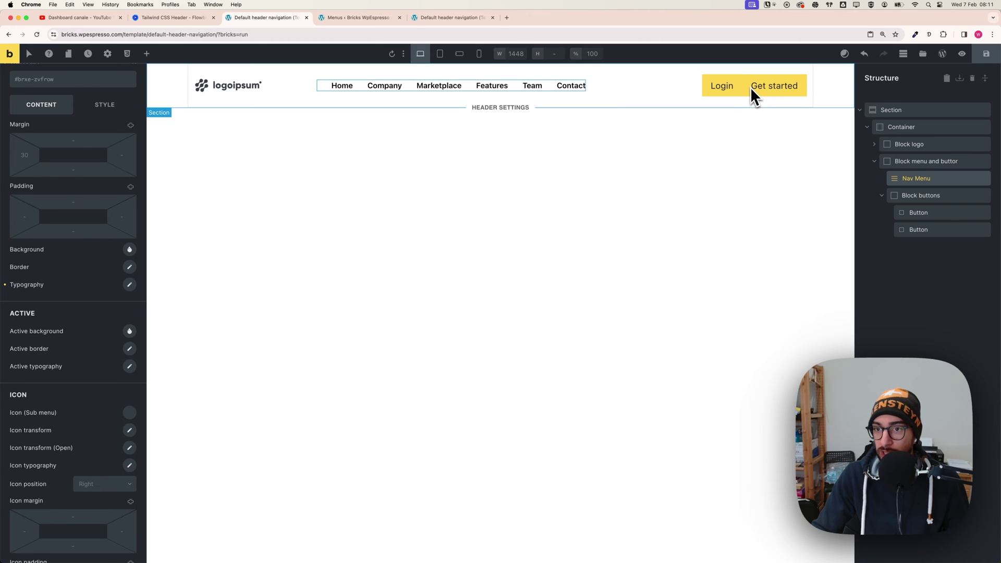
Set the gap in Block buttons to space-xs and check the header at the tablet, mobile landscape and mobile portrait breakpoints
click(924, 197)
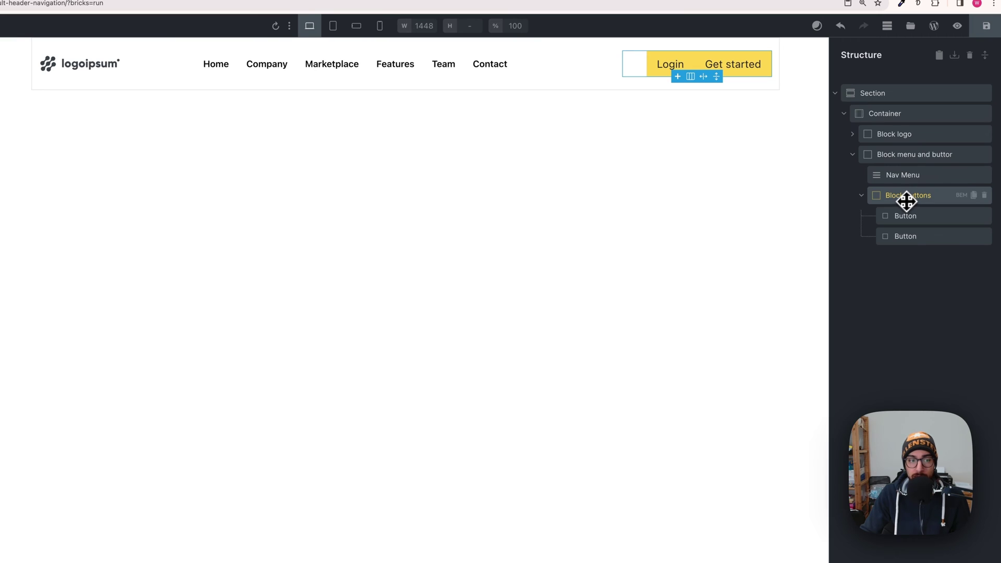
click(132, 370)
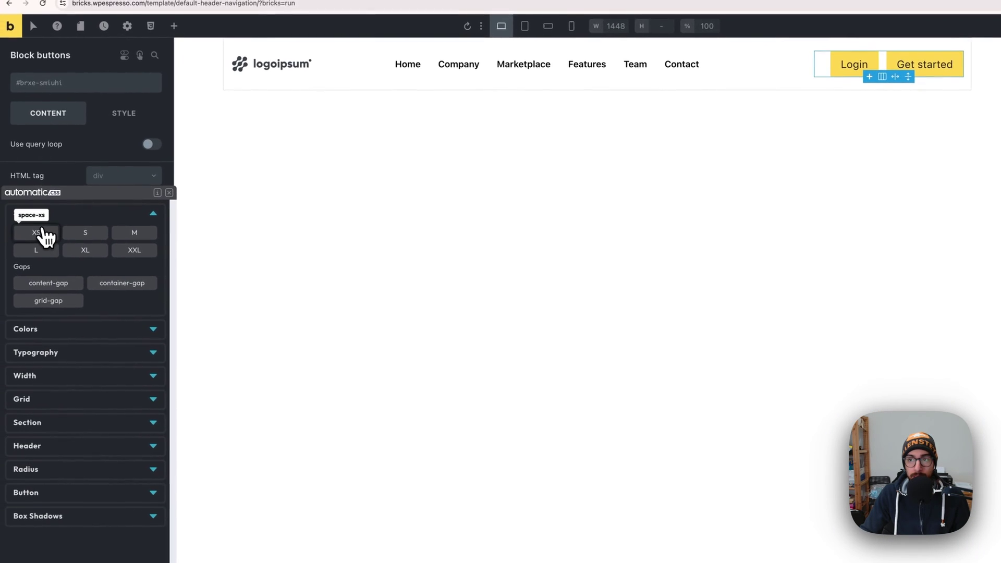
click(30, 209)
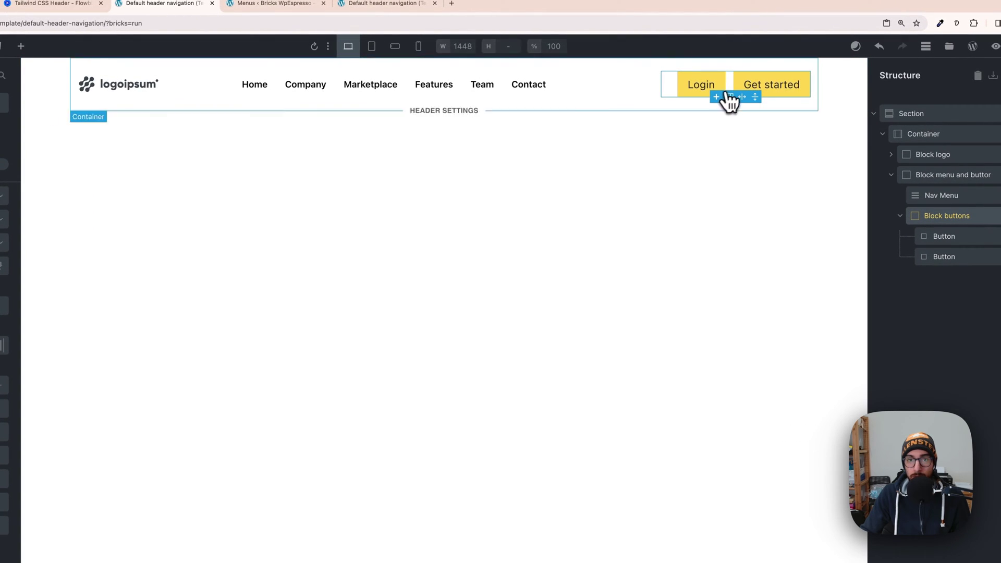
click(371, 46)
click(395, 47)
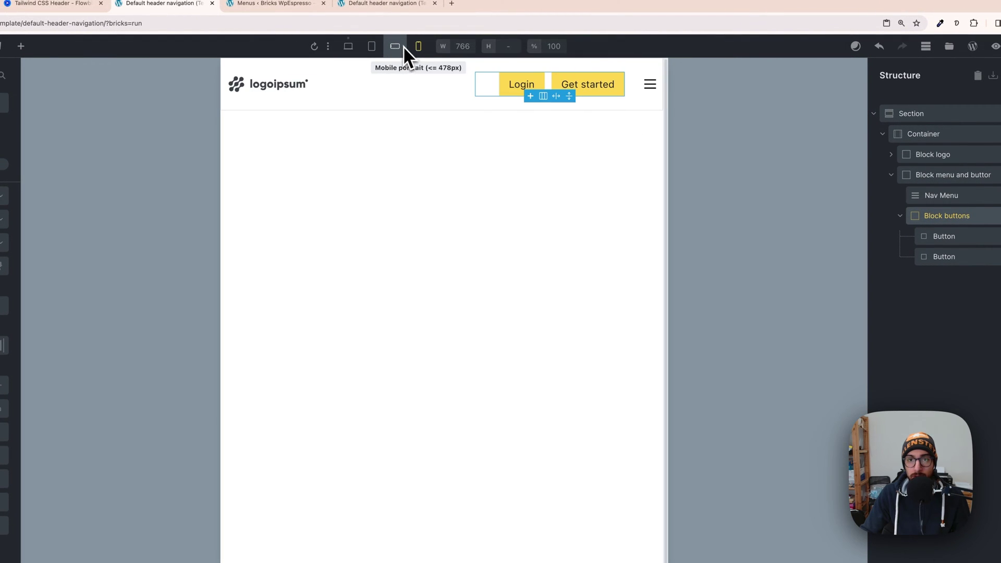
click(418, 47)
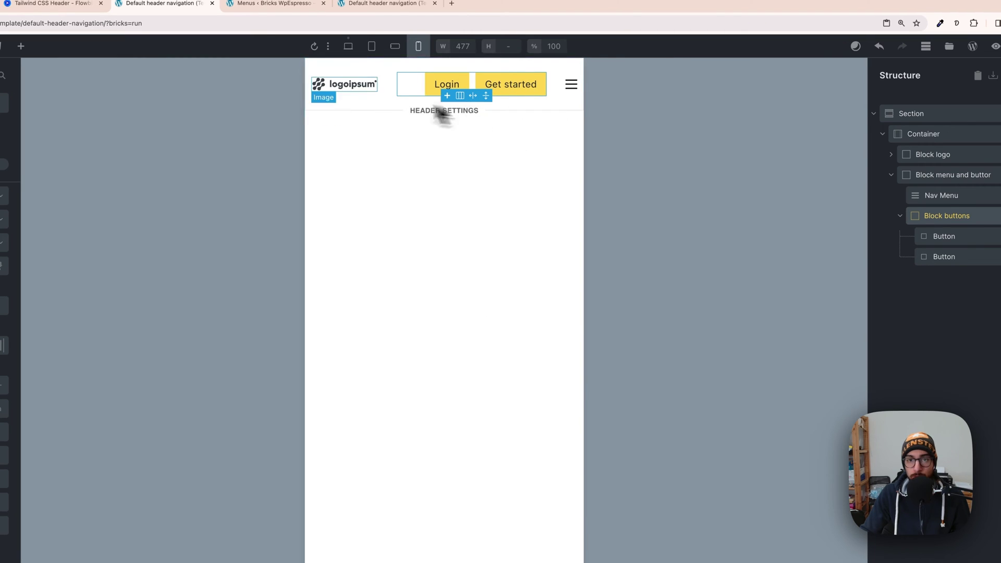
click(349, 46)
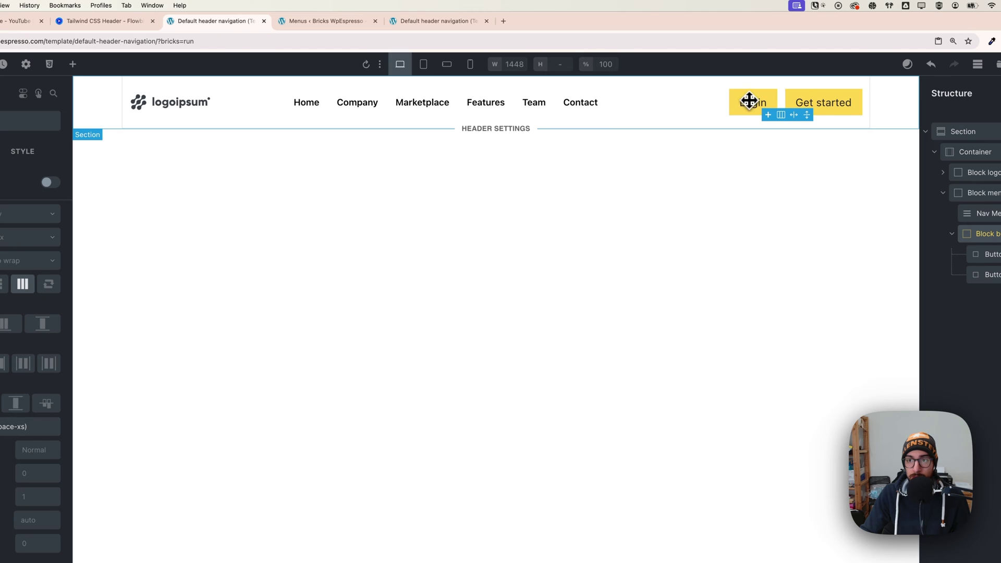
Relabel the Login button as "Log in" to match the Flowbite reference, and check the header at the mobile portrait breakpoint
click(133, 21)
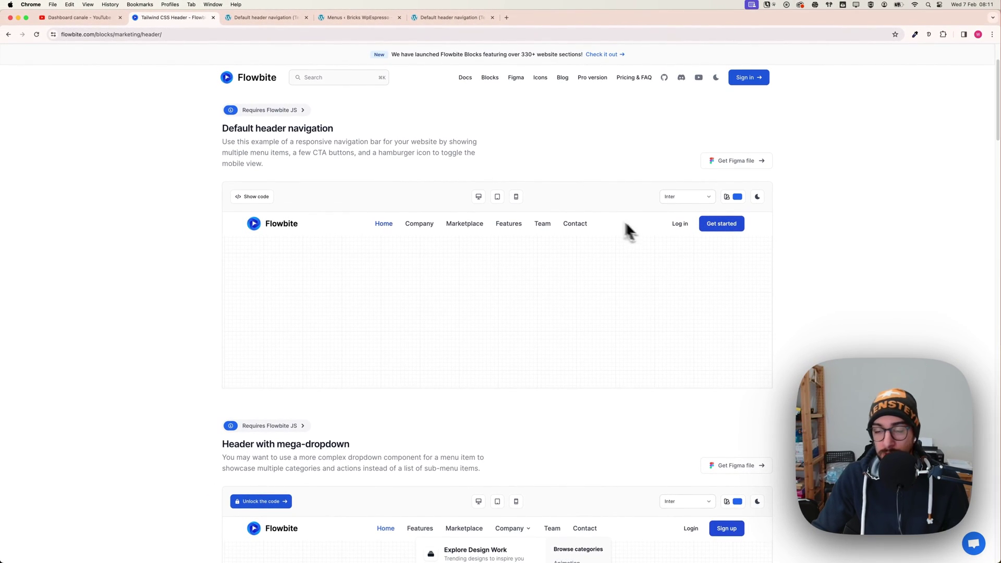
key(ctrl+Tab)
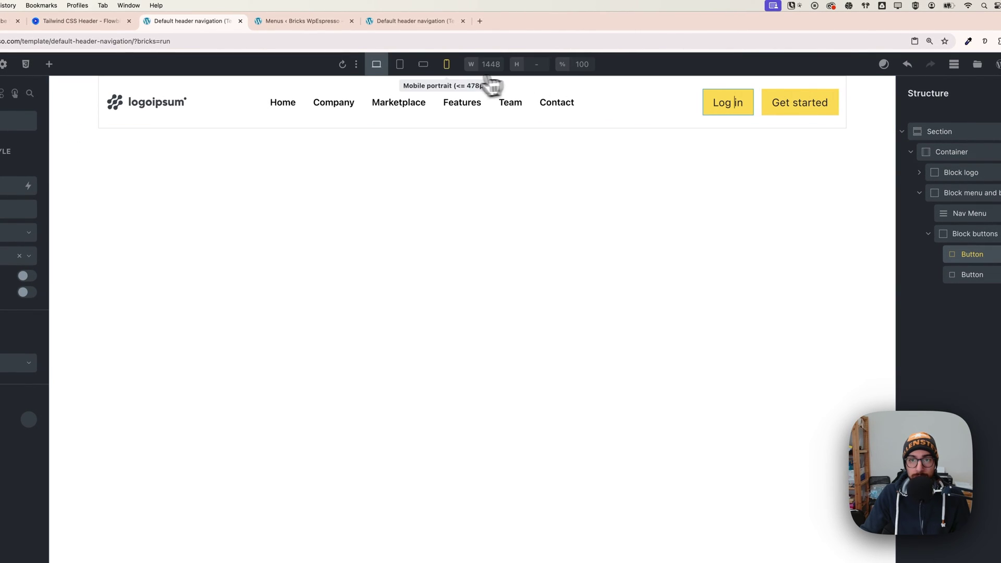
click(447, 64)
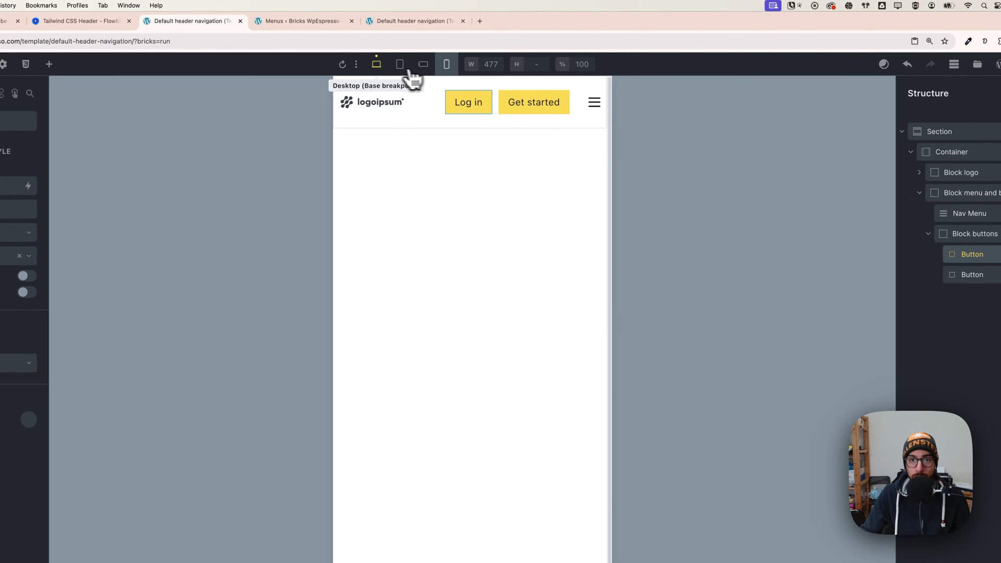
click(376, 64)
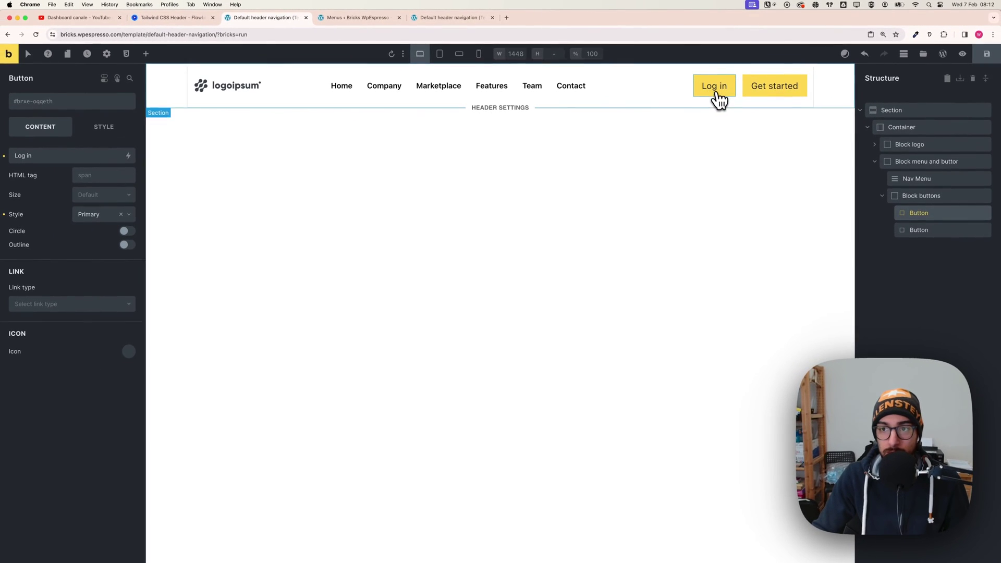
Set the Log in button's background colour to white from the Automatic.css colours
drag(730, 98, 337, 188)
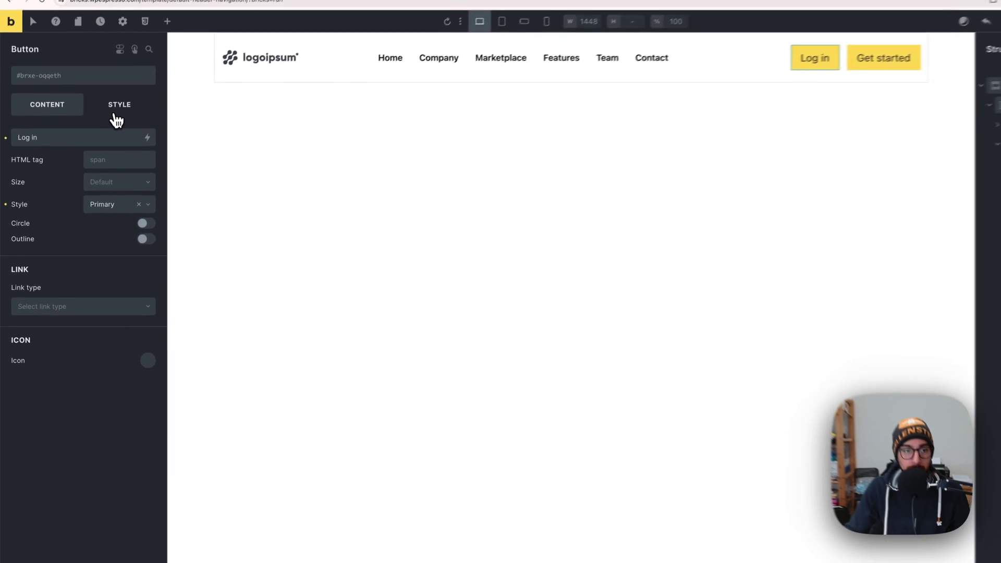
click(100, 131)
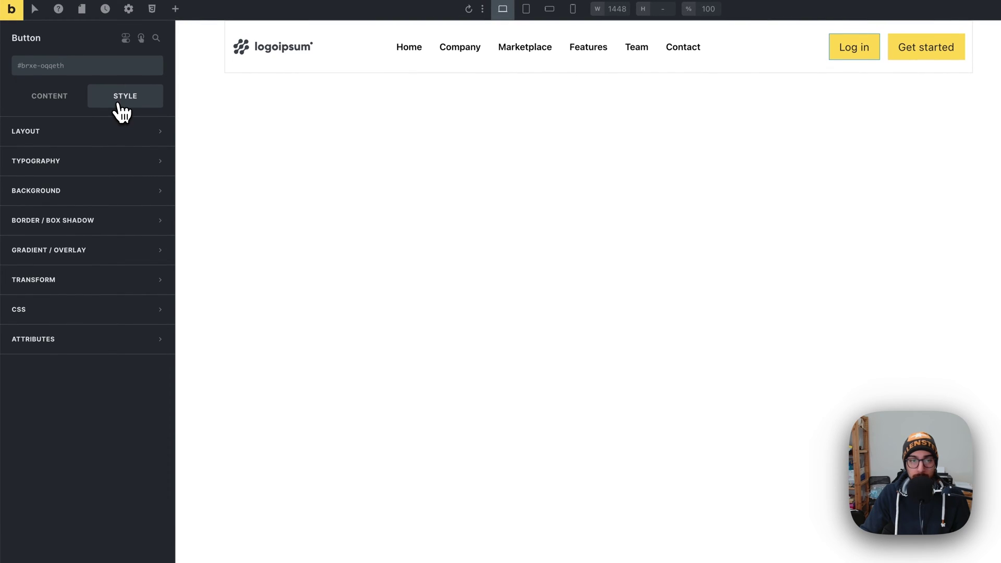
click(84, 196)
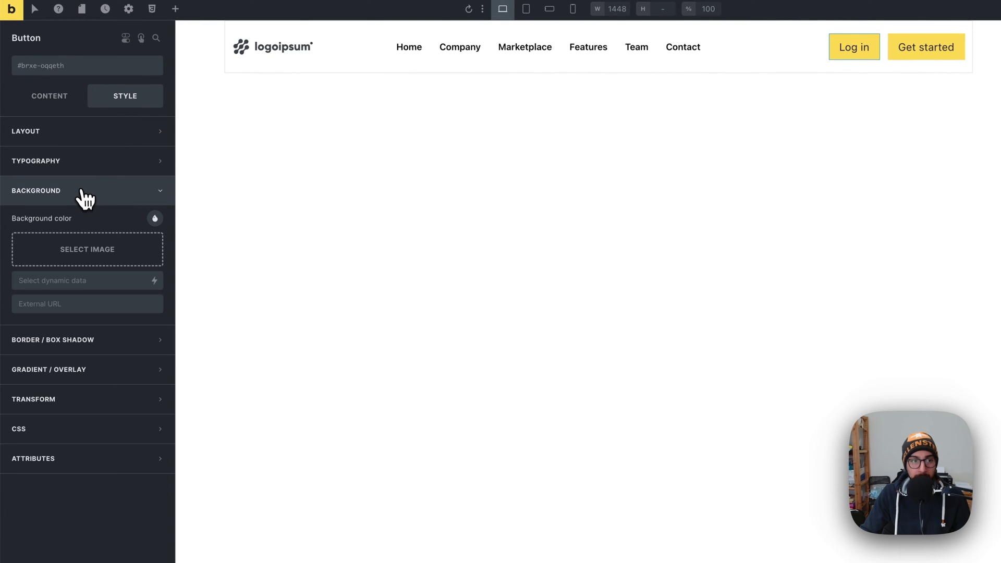
click(155, 226)
scroll(104, 338, down, 5)
click(42, 460)
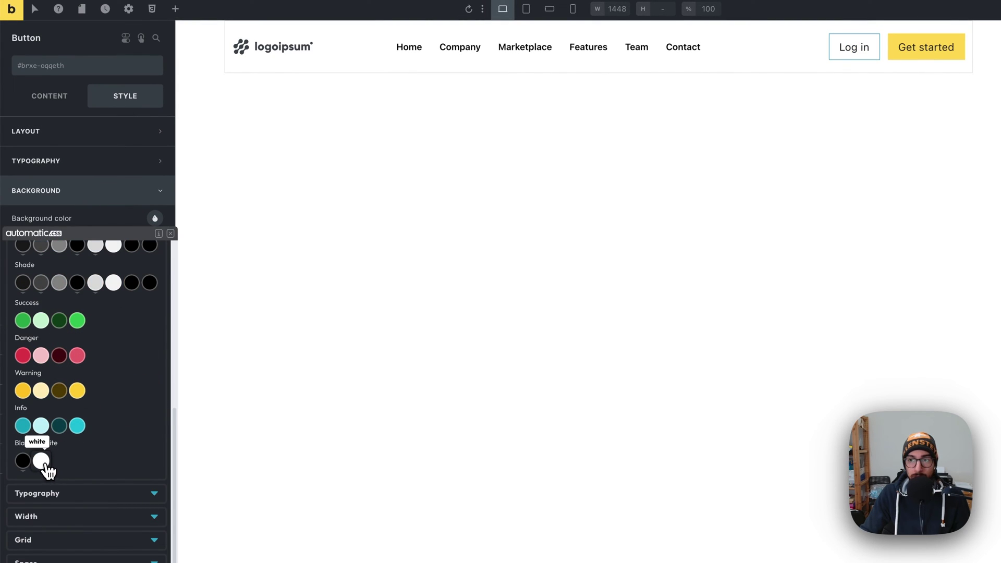
click(115, 203)
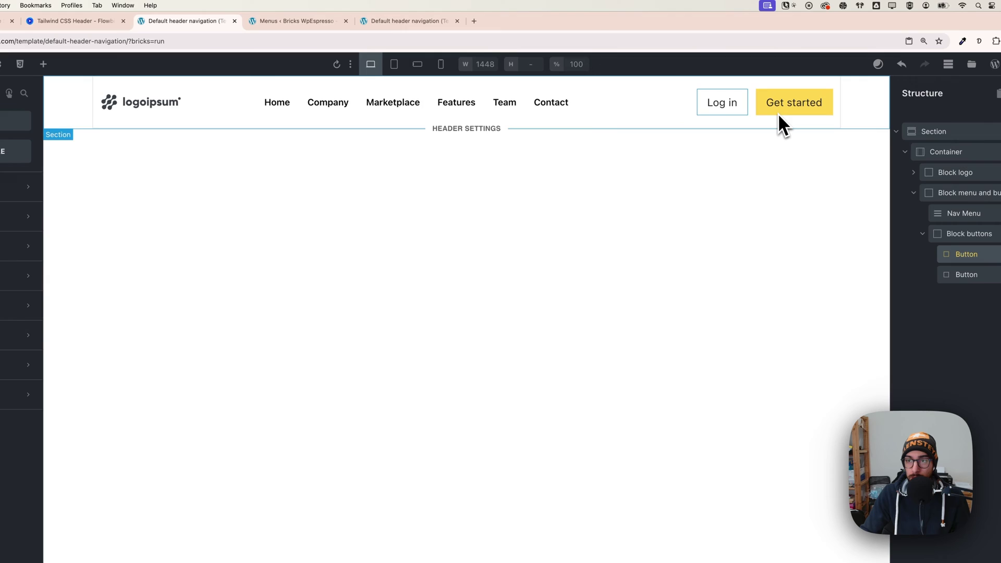
Try the radius-m variable on the upper-left corner of the Log in button's border
click(111, 236)
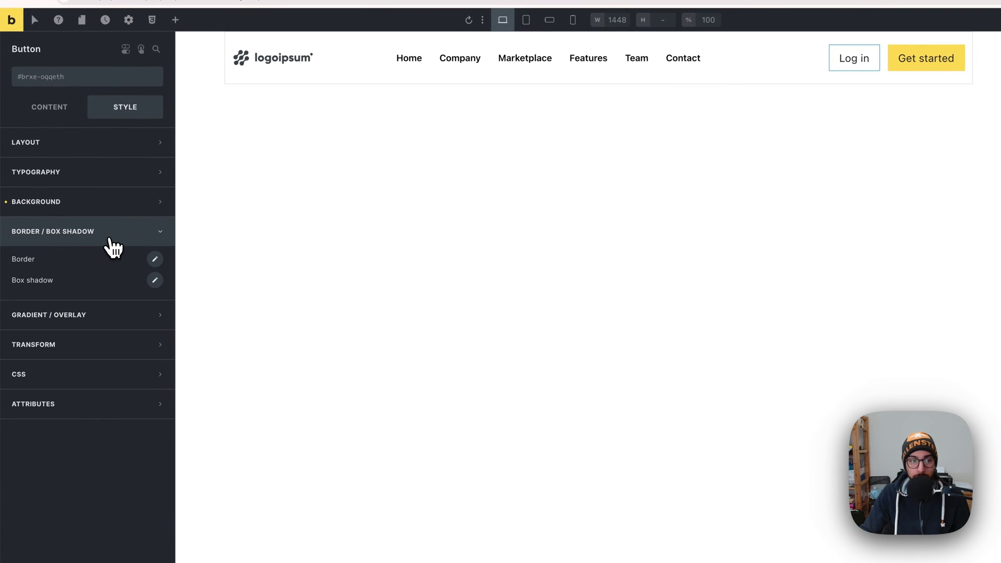
click(155, 259)
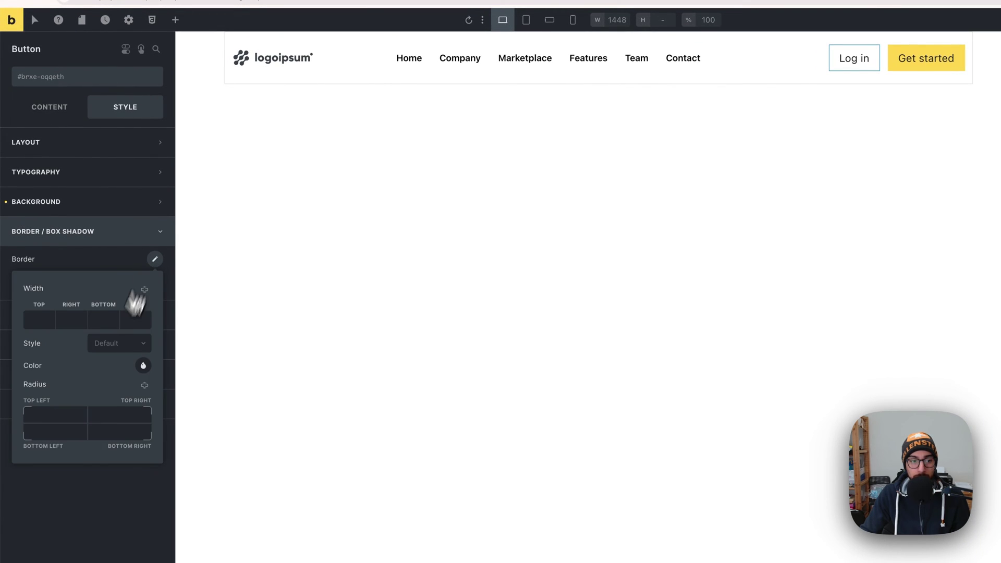
right_click(61, 415)
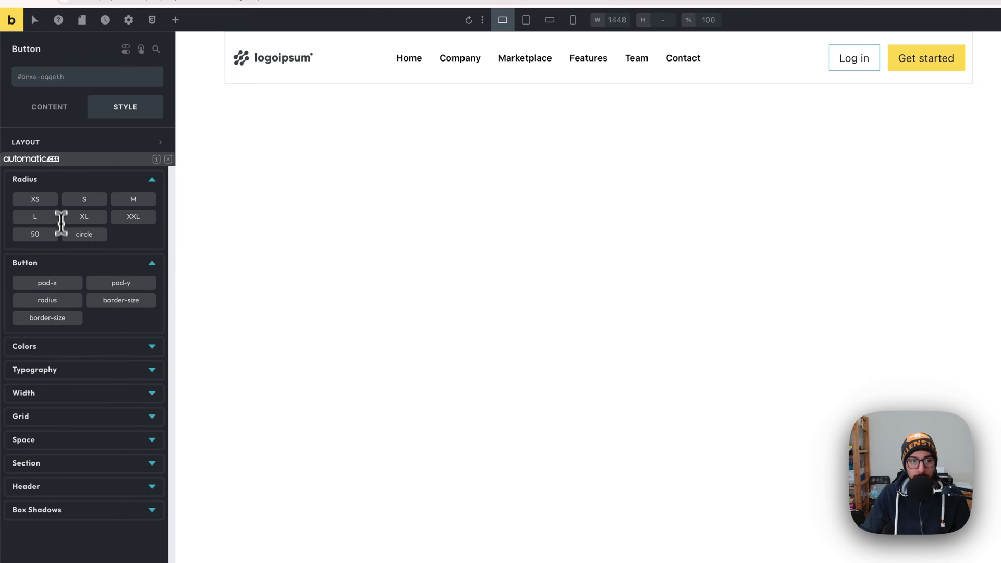
click(112, 201)
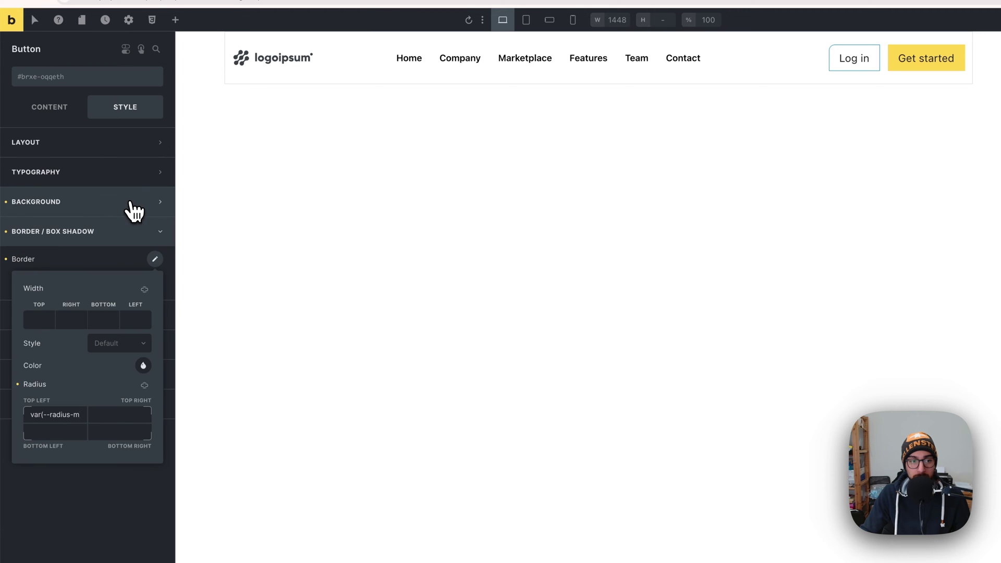
Link the Log in button's four corner radii and set them all to radius-s
click(110, 235)
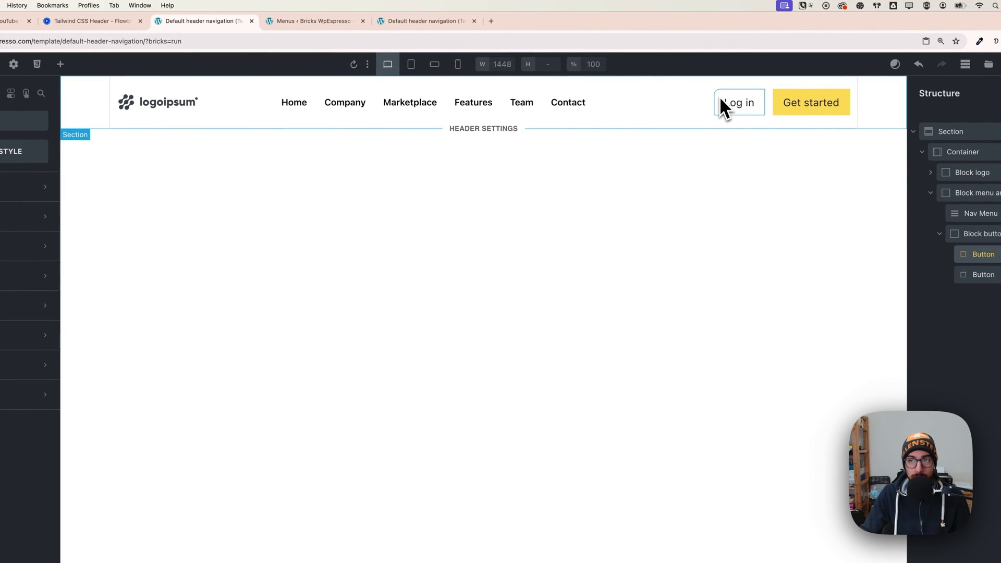
click(32, 275)
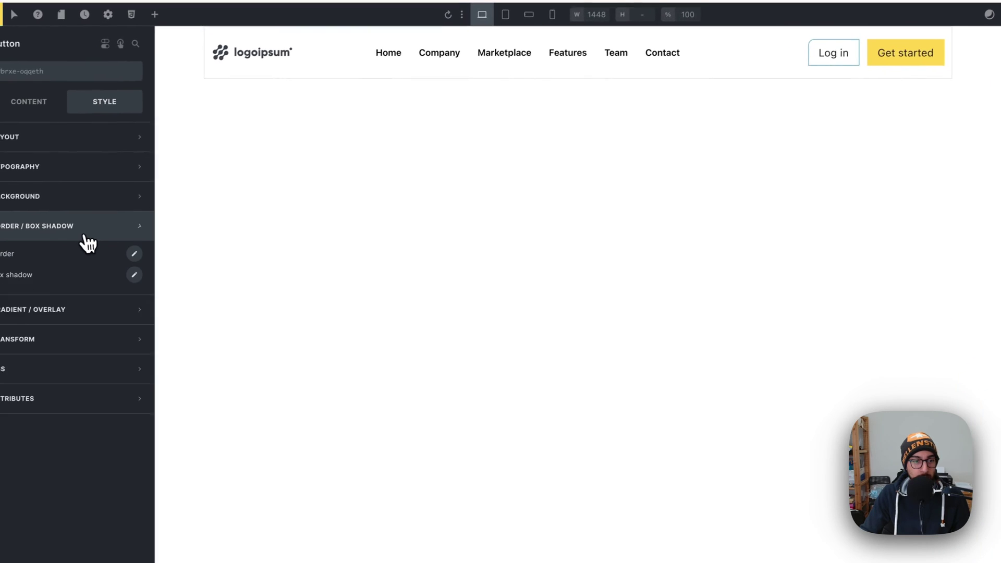
click(141, 251)
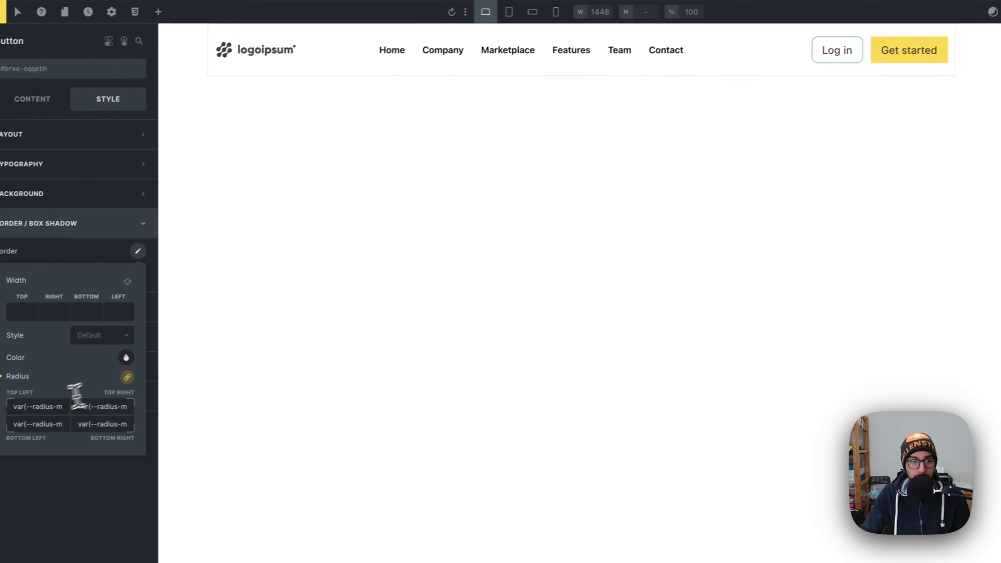
right_click(50, 406)
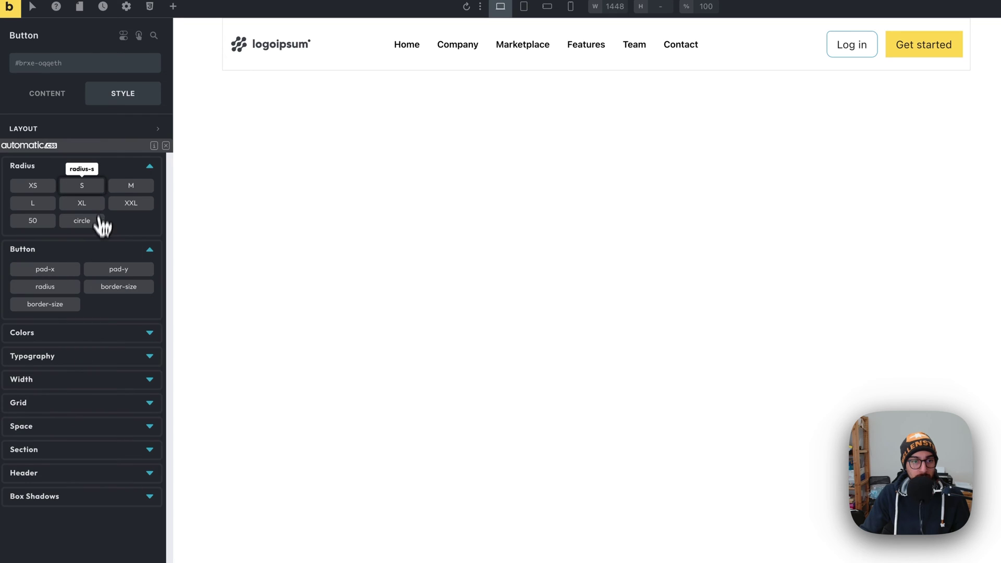
click(94, 187)
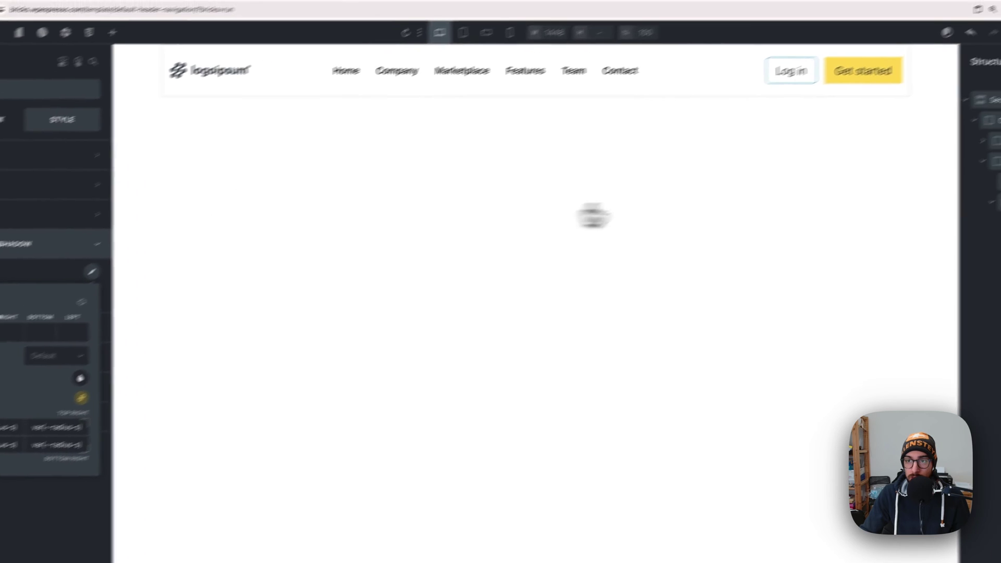
Round the corners of the Get started button with an Automatic.css radius variable
click(768, 109)
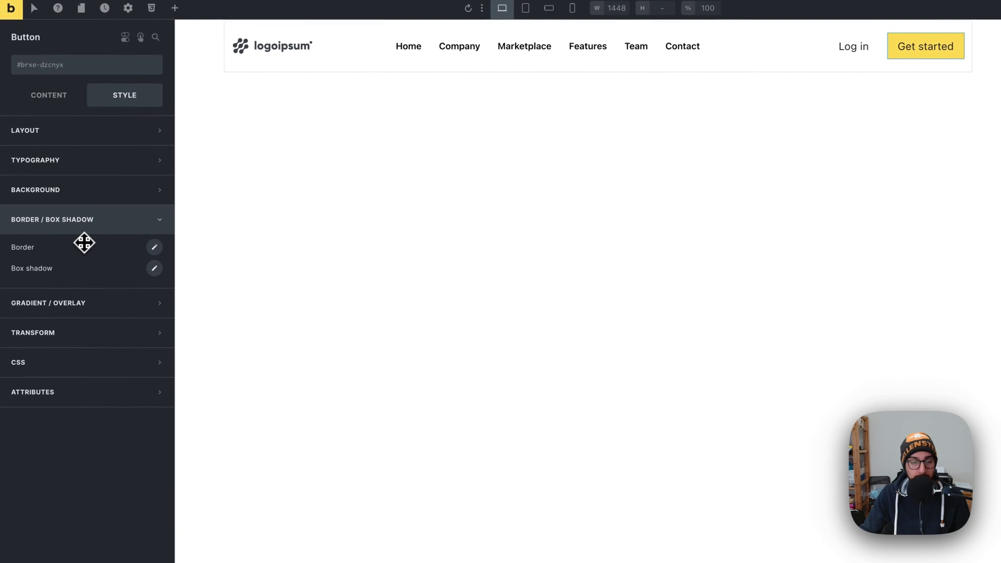
click(154, 247)
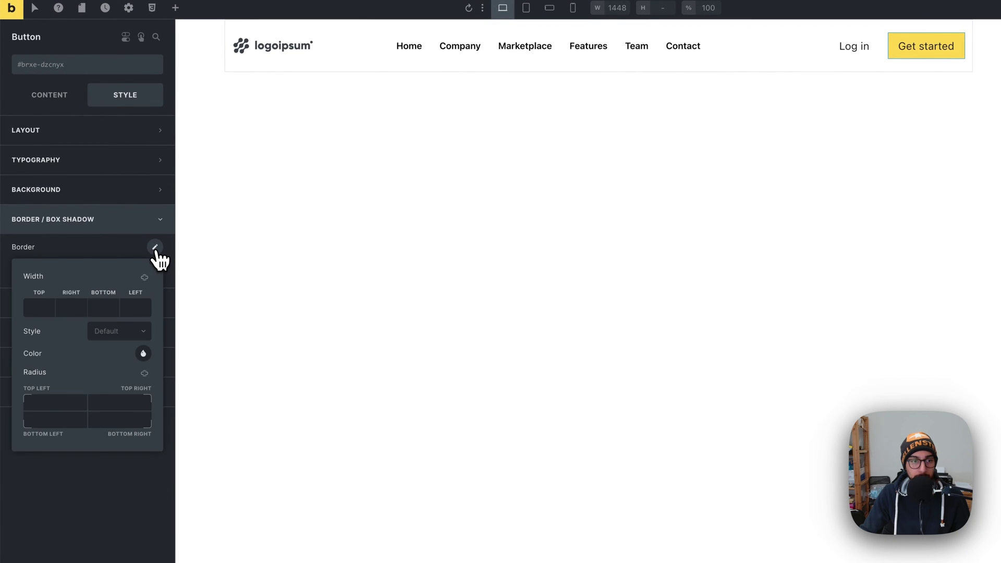
right_click(55, 405)
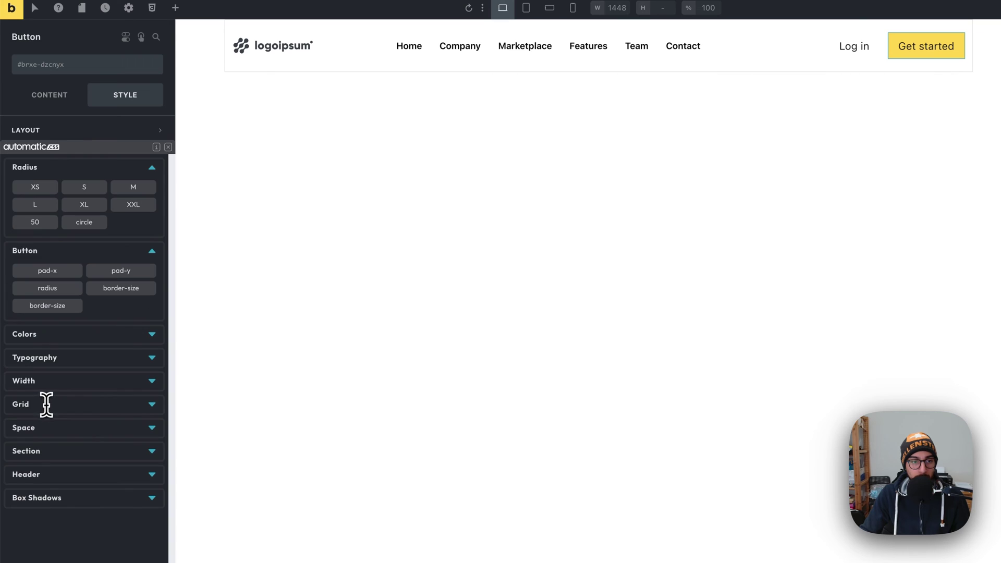
click(104, 196)
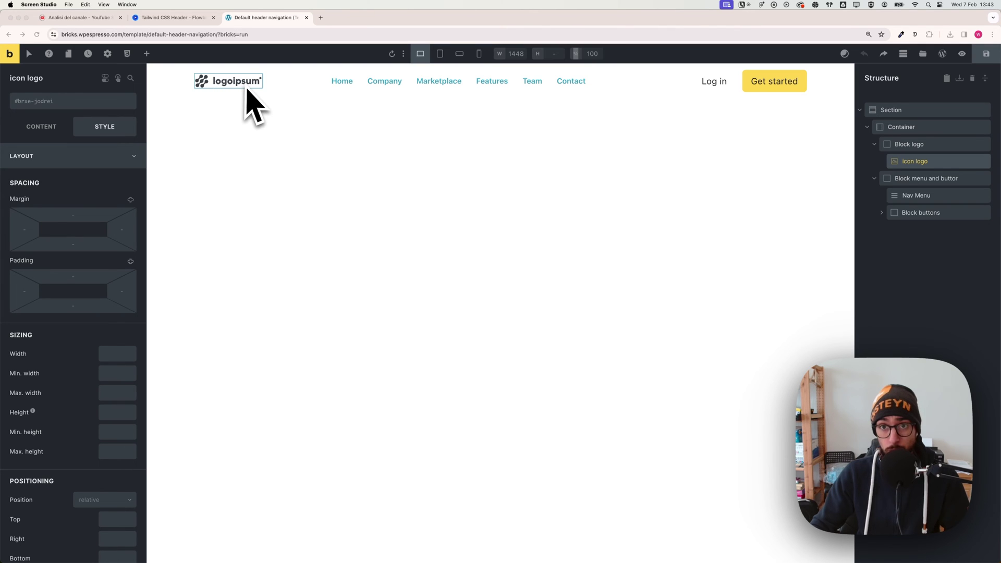
Set the Block logo's flex direction to horizontal (row) at the desktop breakpoint
click(479, 53)
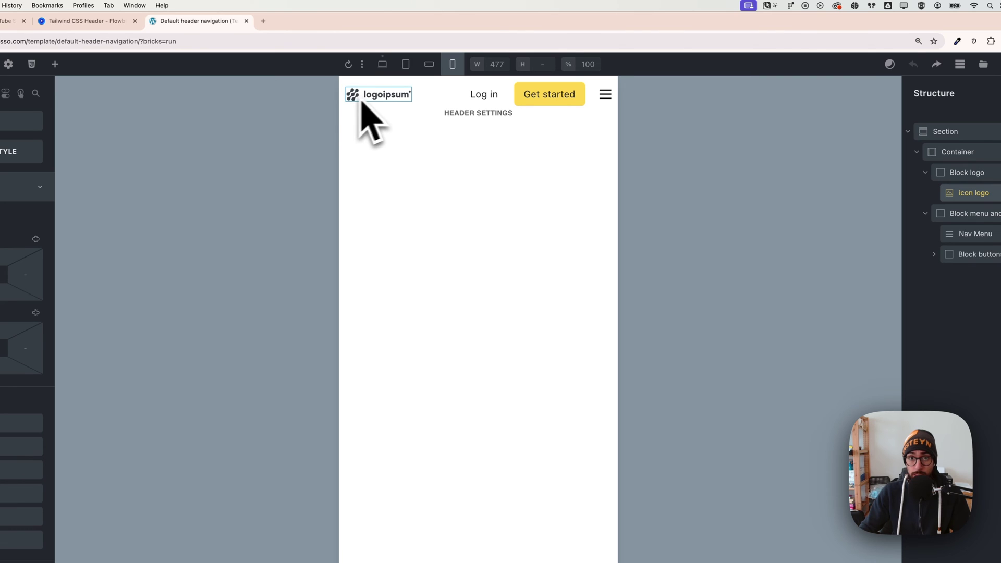
click(382, 65)
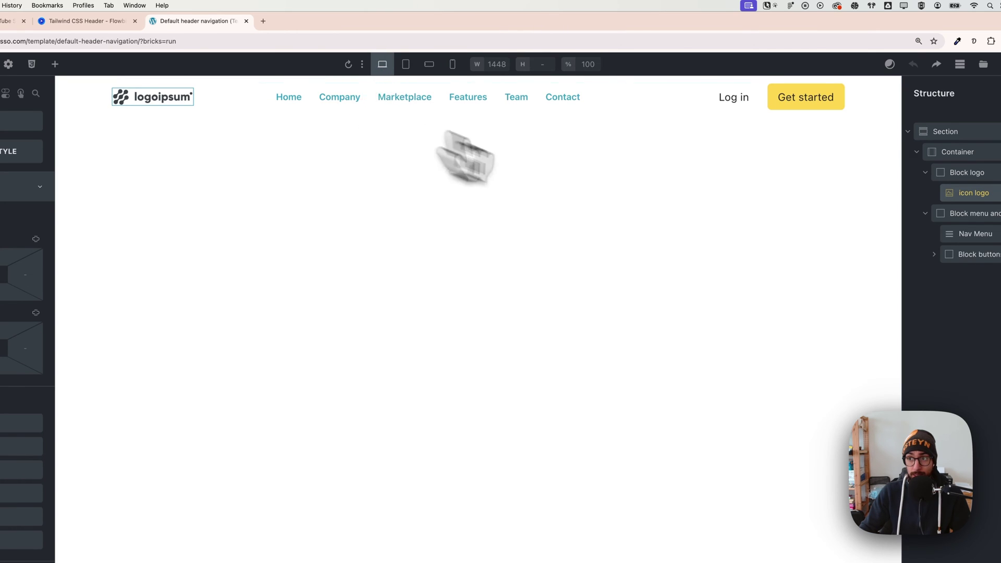
click(967, 173)
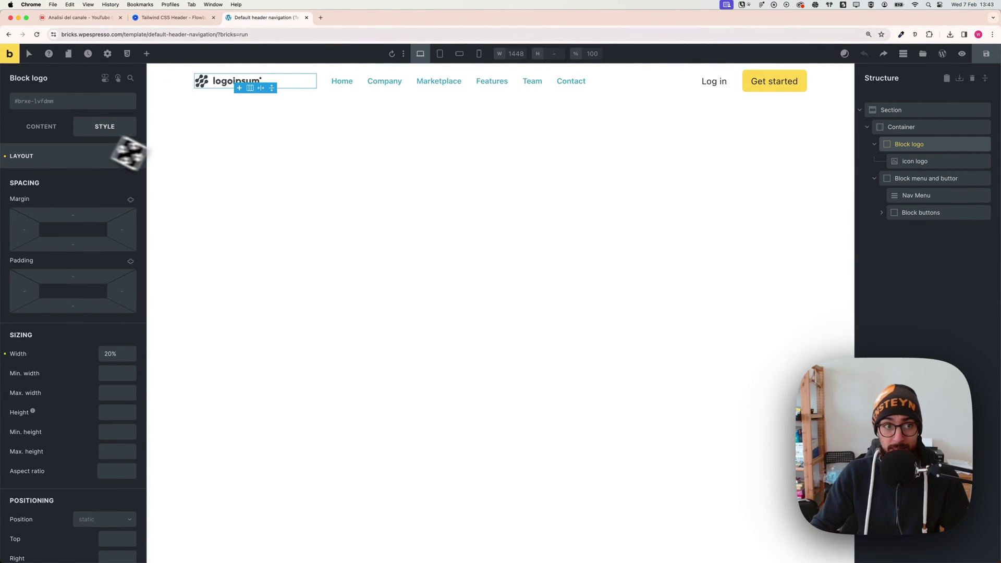
click(45, 128)
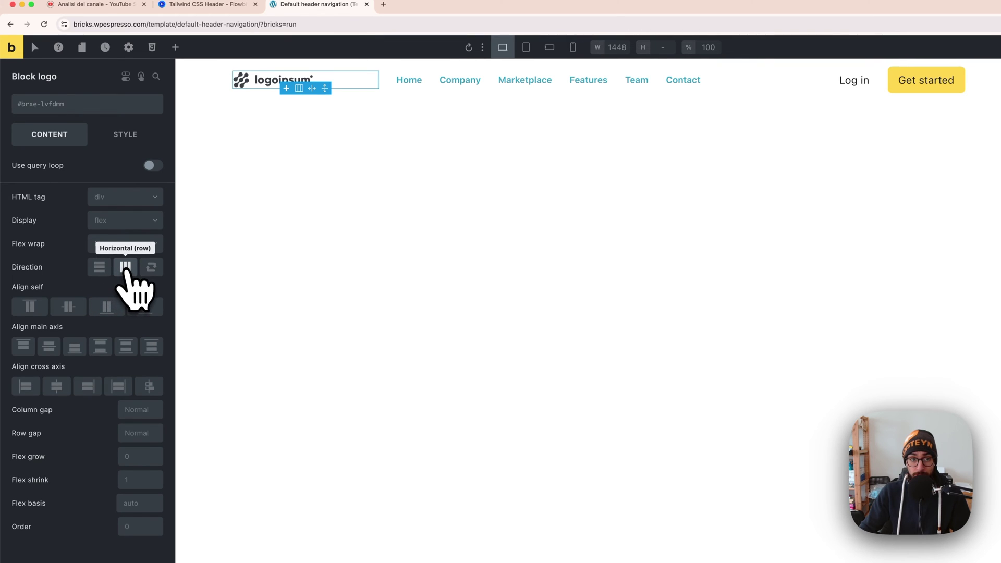
click(125, 267)
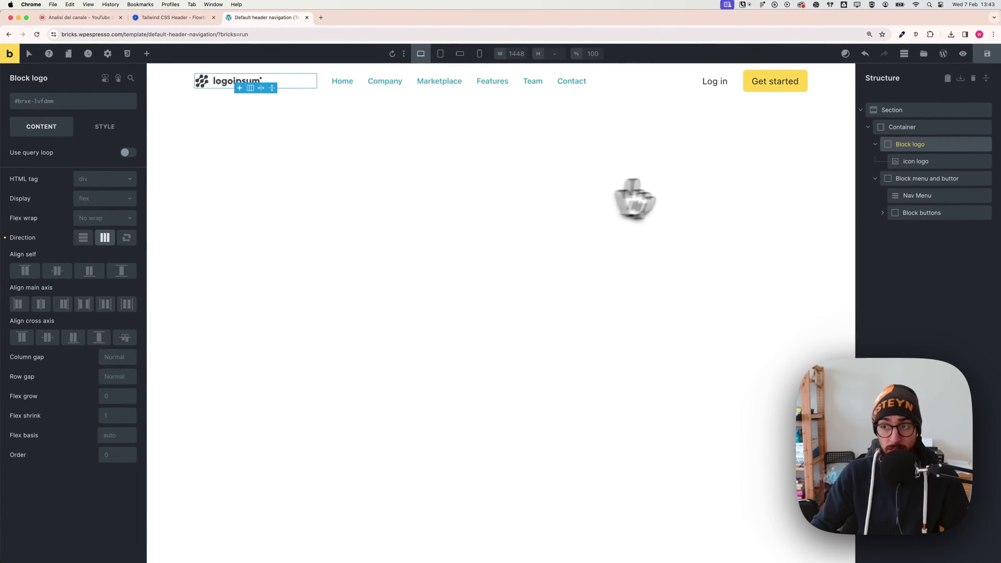
Duplicate the logo image inside Block logo, using logo-icon.svg for the first image and logo-text.svg for the second
click(915, 160)
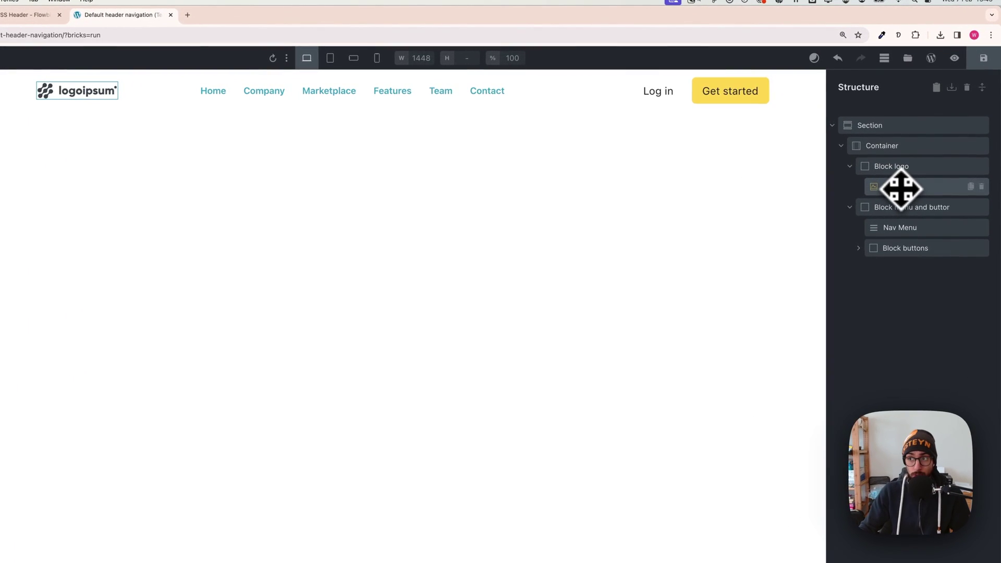
click(971, 186)
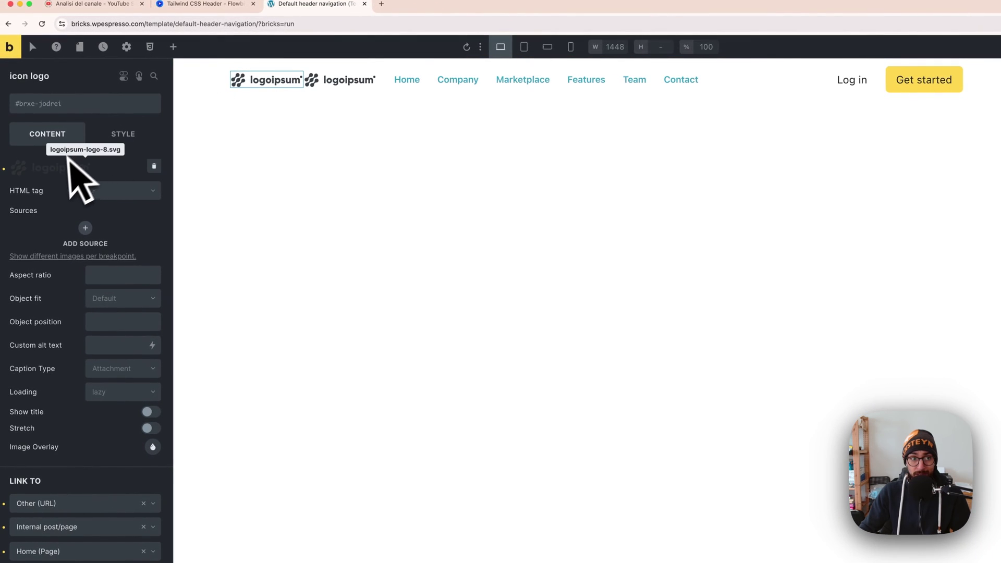
click(69, 159)
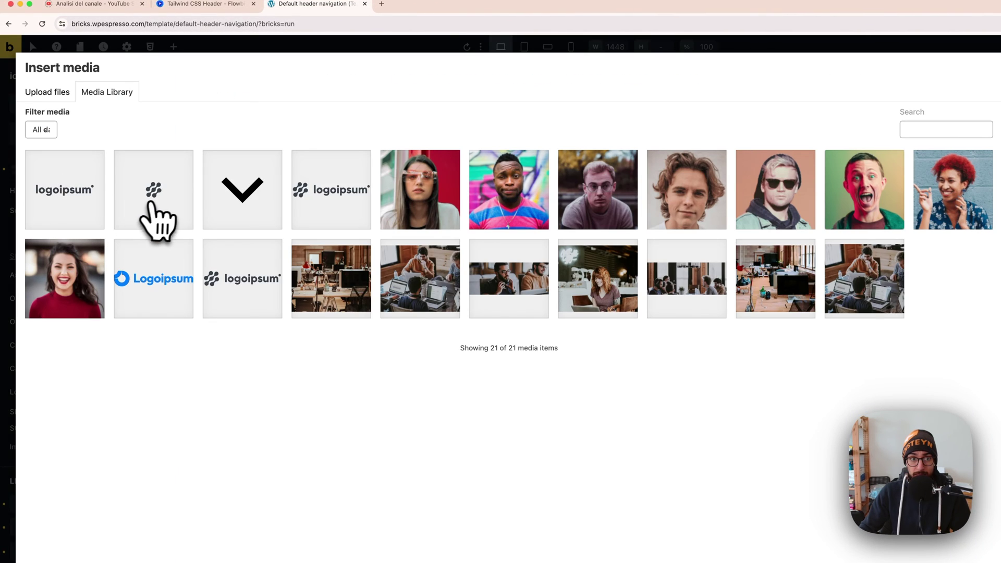
click(156, 206)
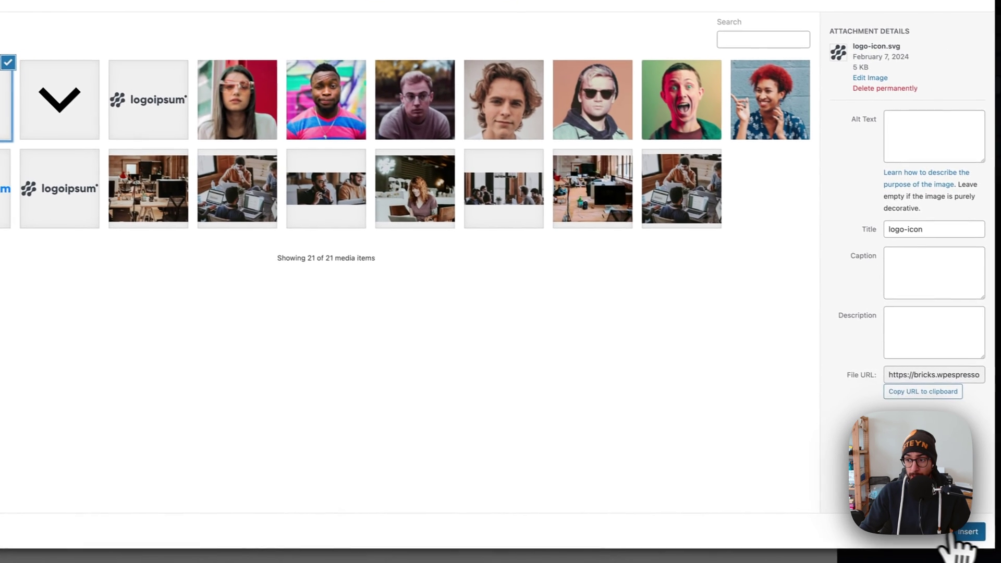
click(963, 530)
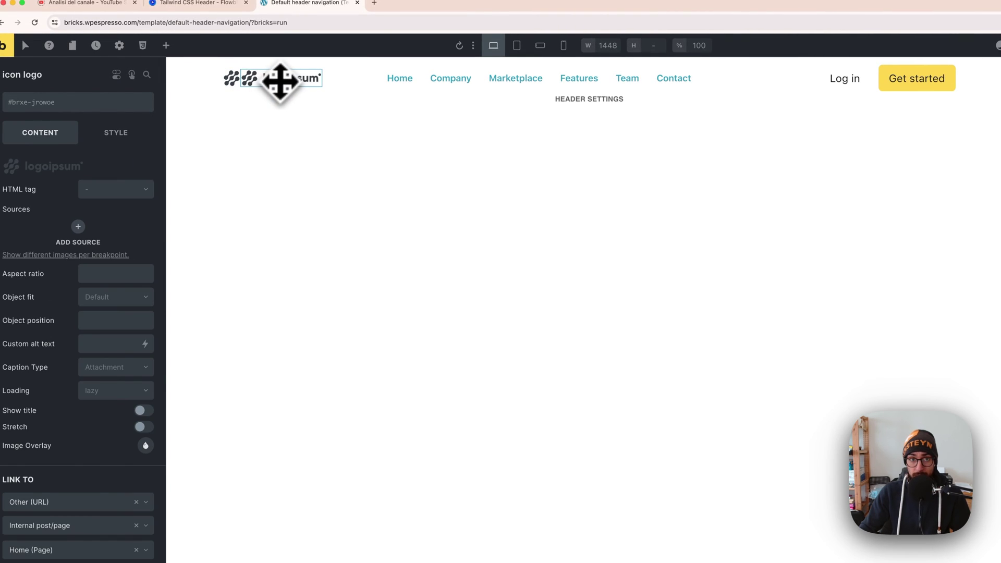
click(65, 166)
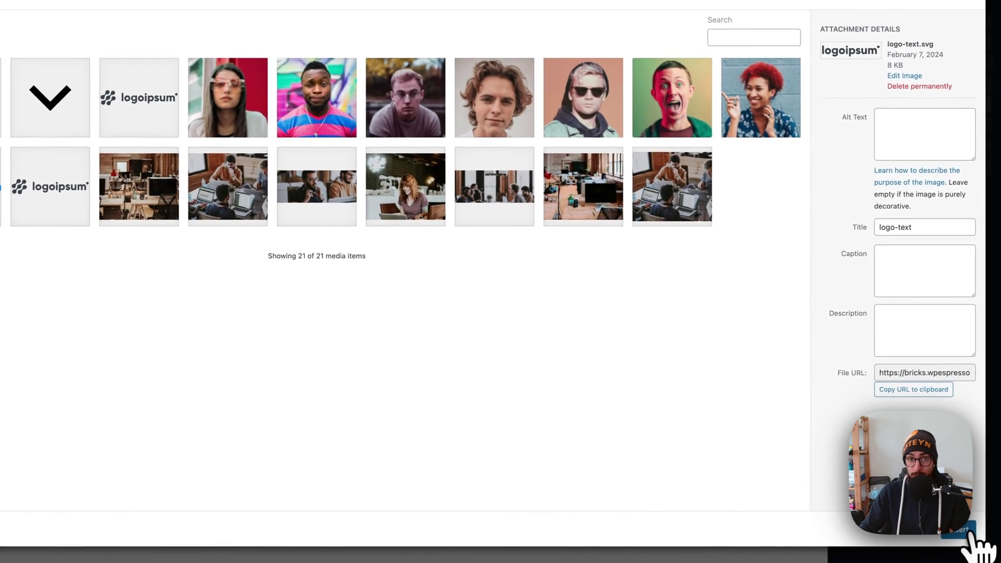
click(996, 557)
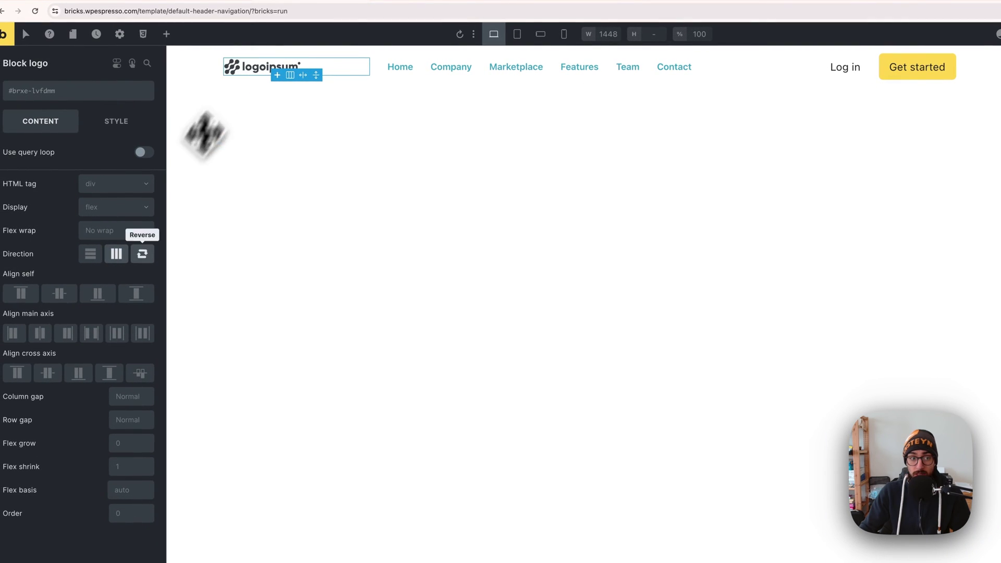
Try a 1em column gap between the two logo images in Block logo
click(134, 397)
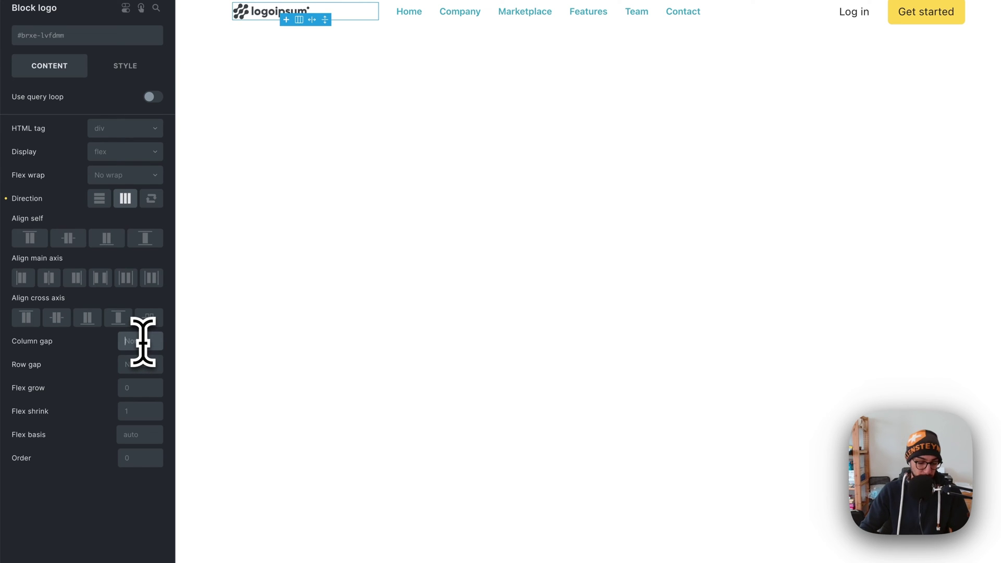
text(1em)
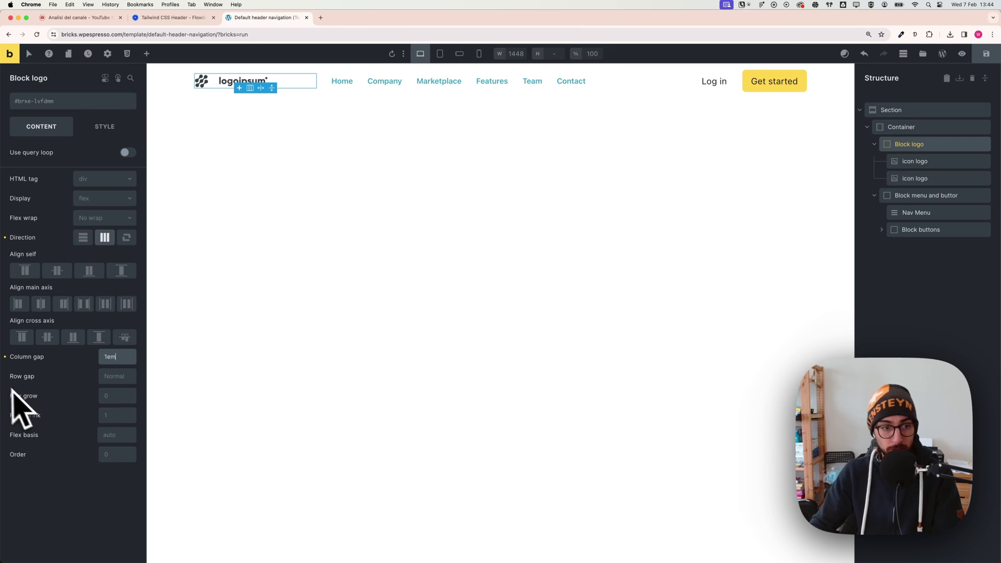
click(18, 358)
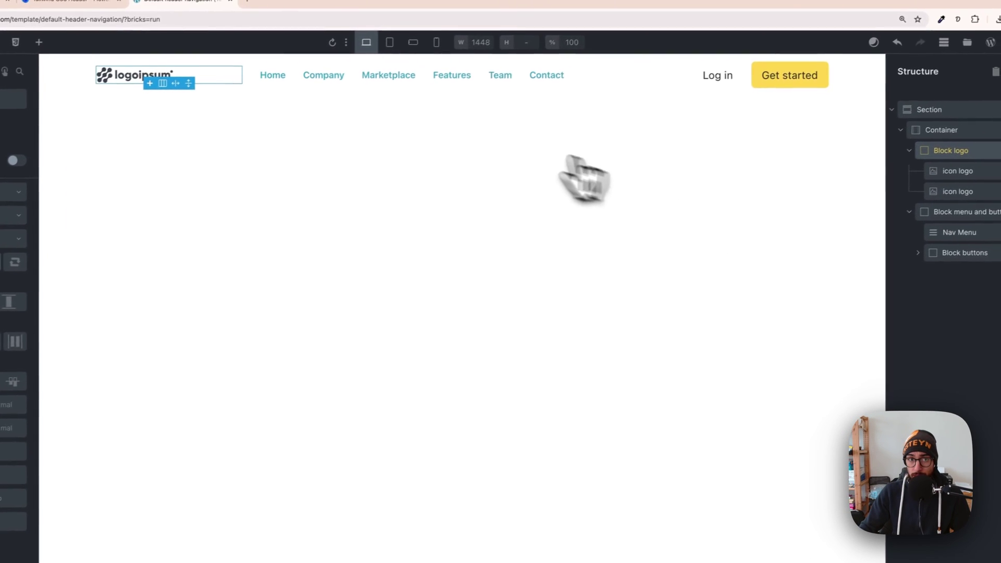
Hide the logo text image at the mobile portrait breakpoint by setting its display to none
click(389, 54)
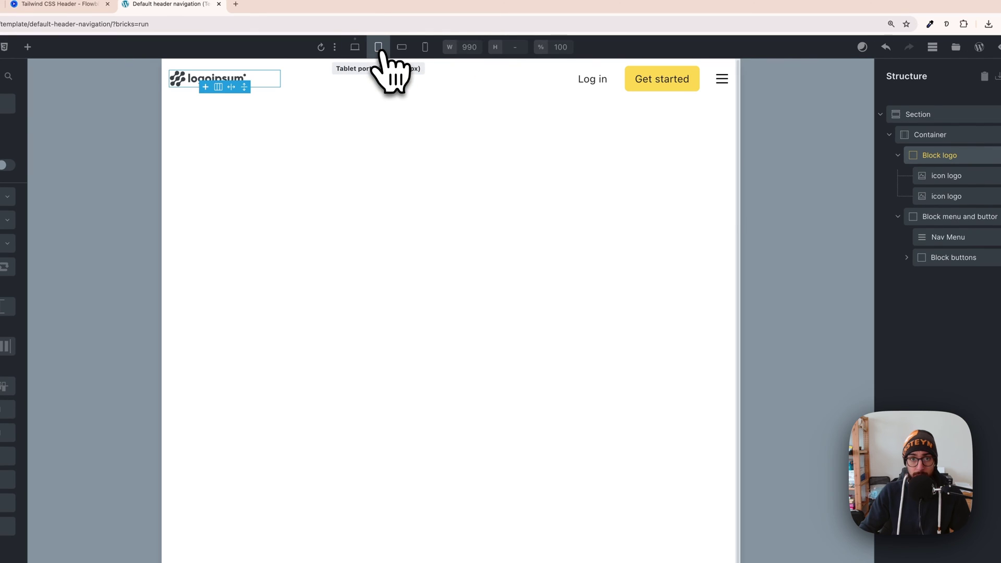
click(912, 340)
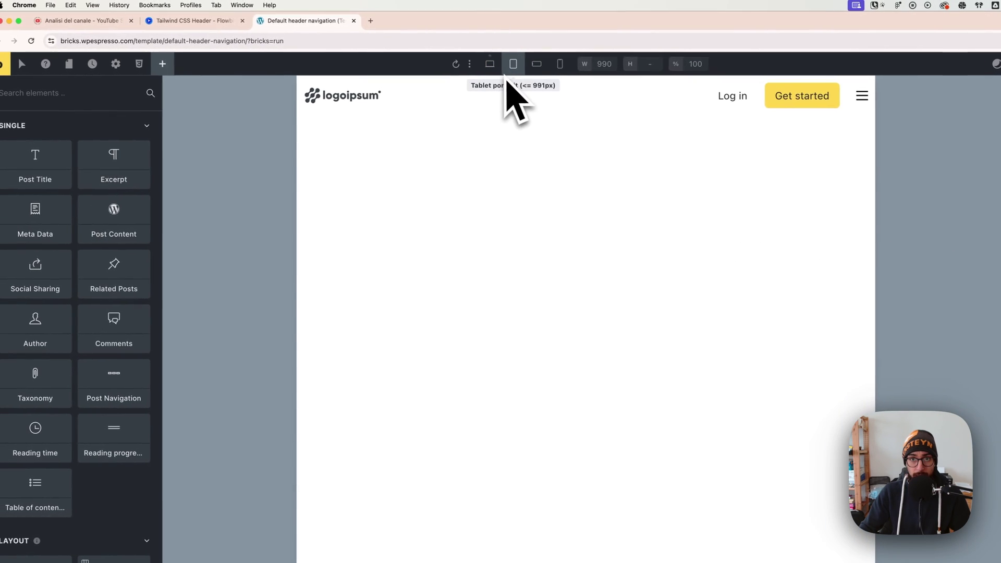
click(536, 70)
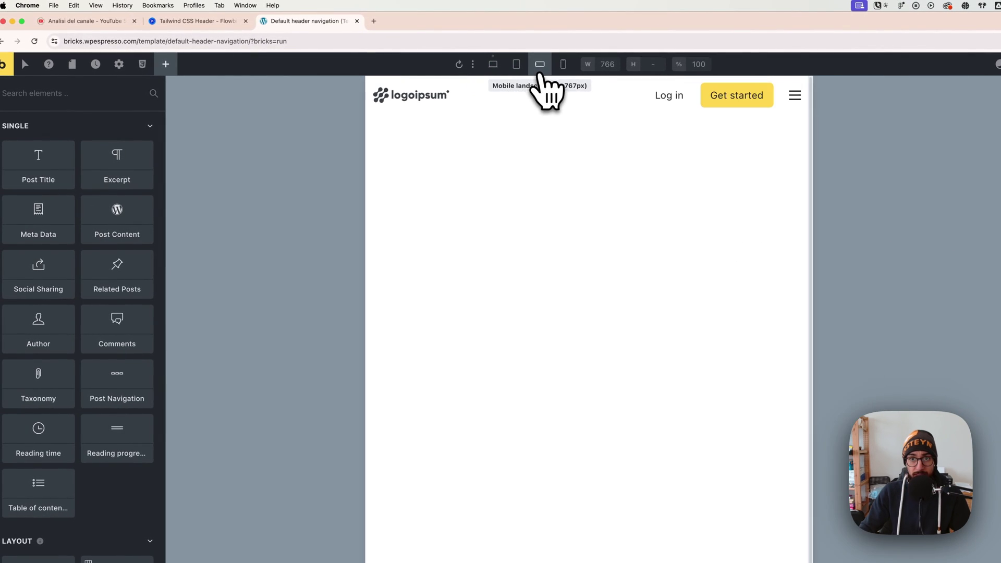
click(562, 68)
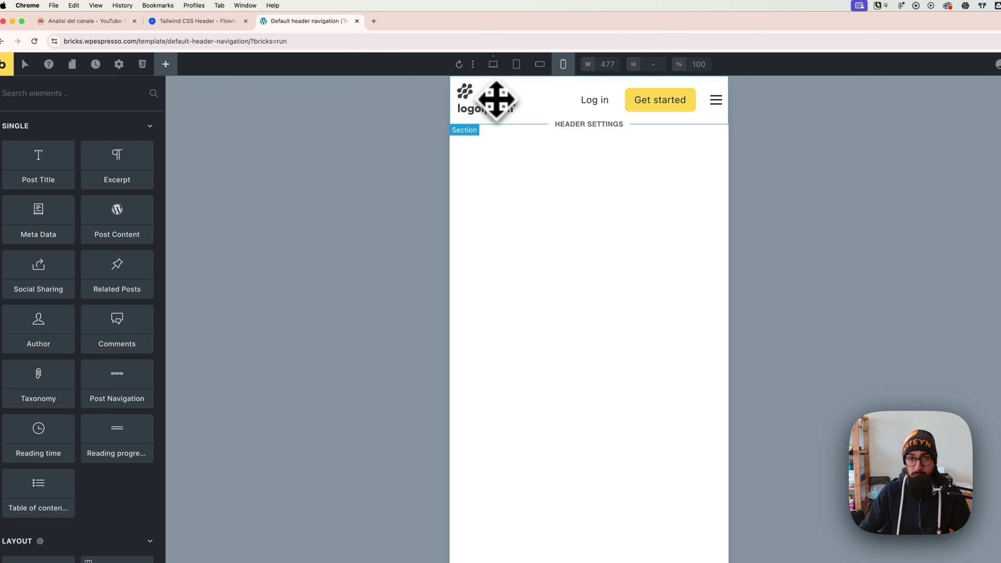
click(492, 114)
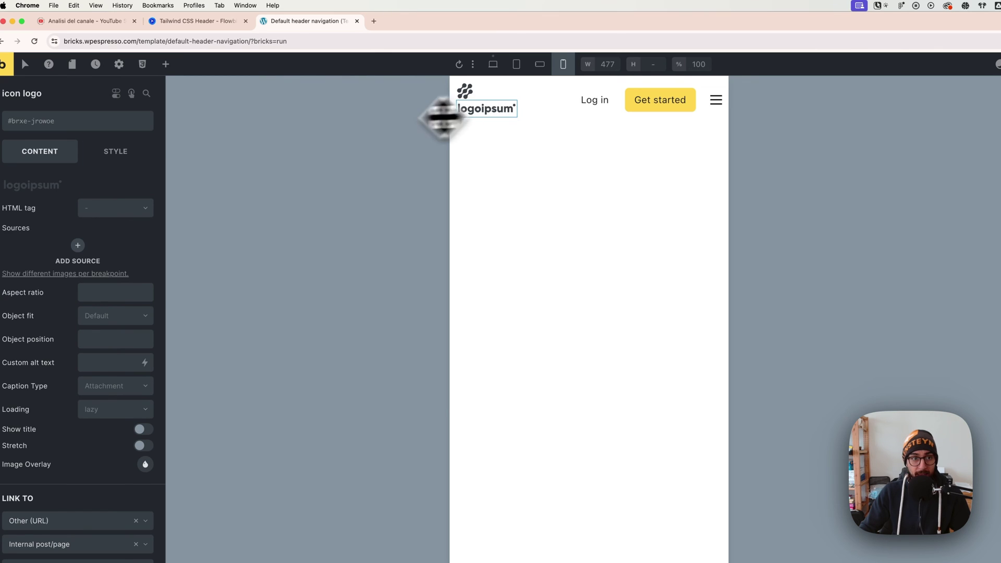
click(112, 157)
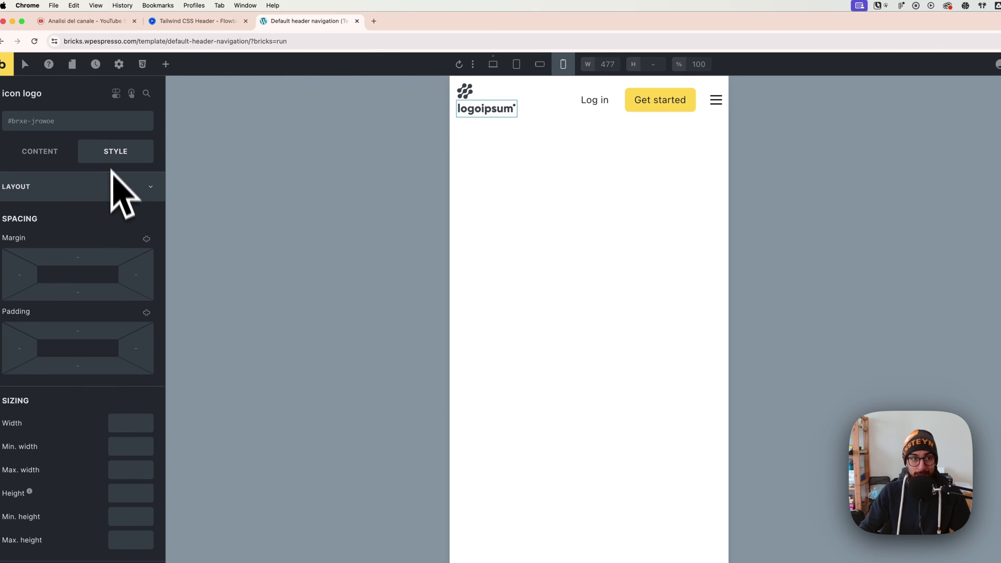
click(83, 192)
click(85, 201)
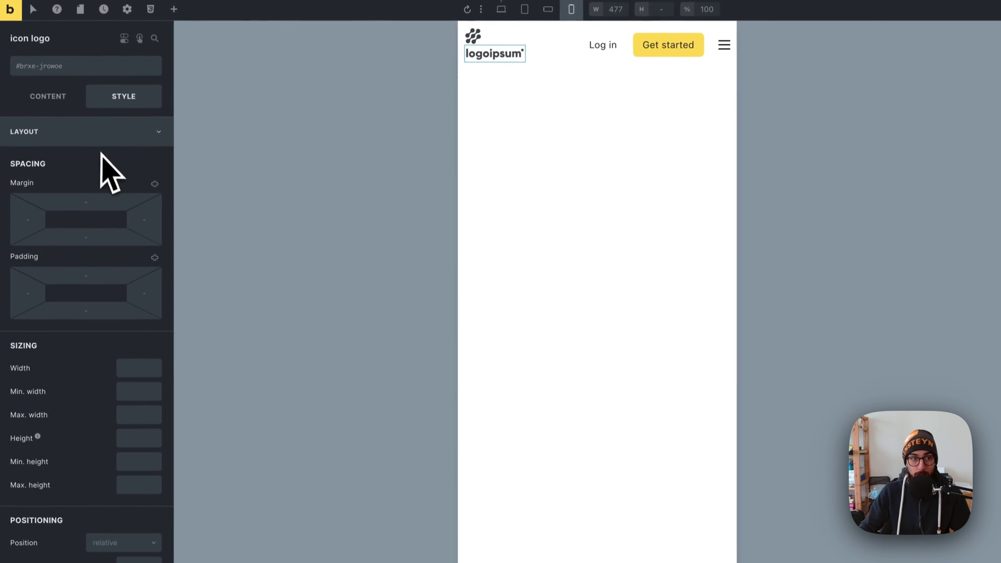
scroll(109, 162, down, 6)
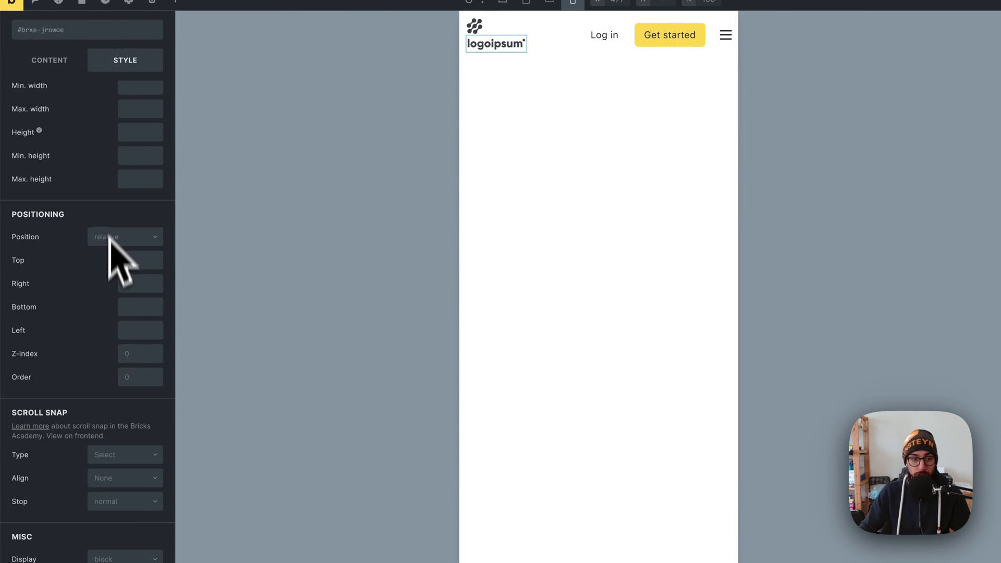
scroll(121, 345, down, 5)
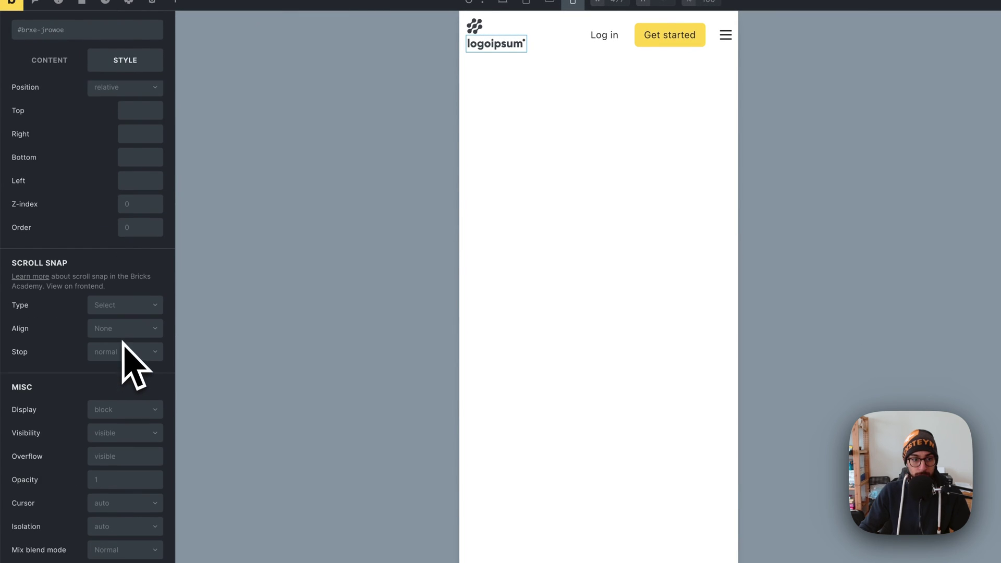
click(121, 350)
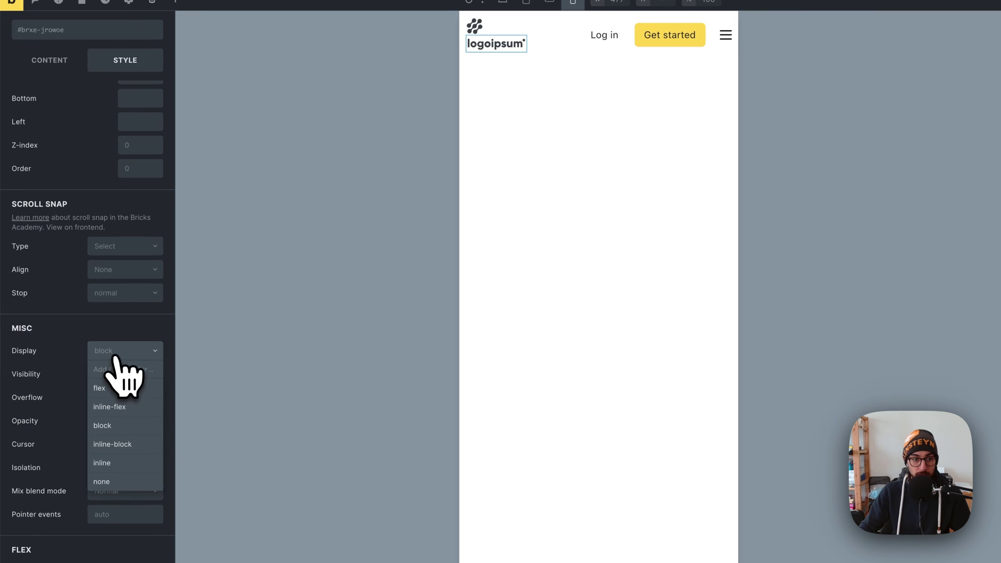
click(129, 481)
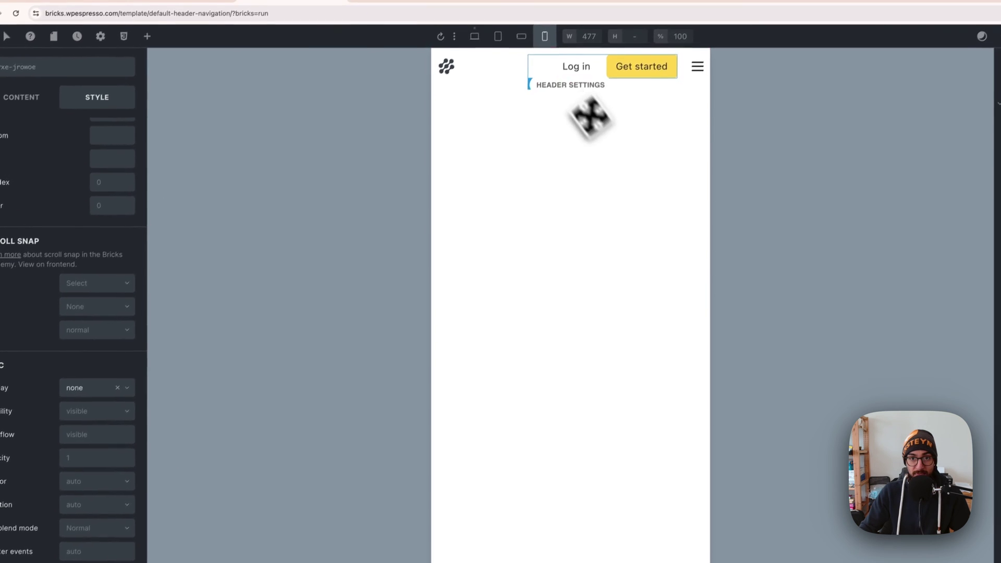
Set the logo icon's width to 3em at the mobile portrait breakpoint and check the header at the other breakpoints
click(449, 72)
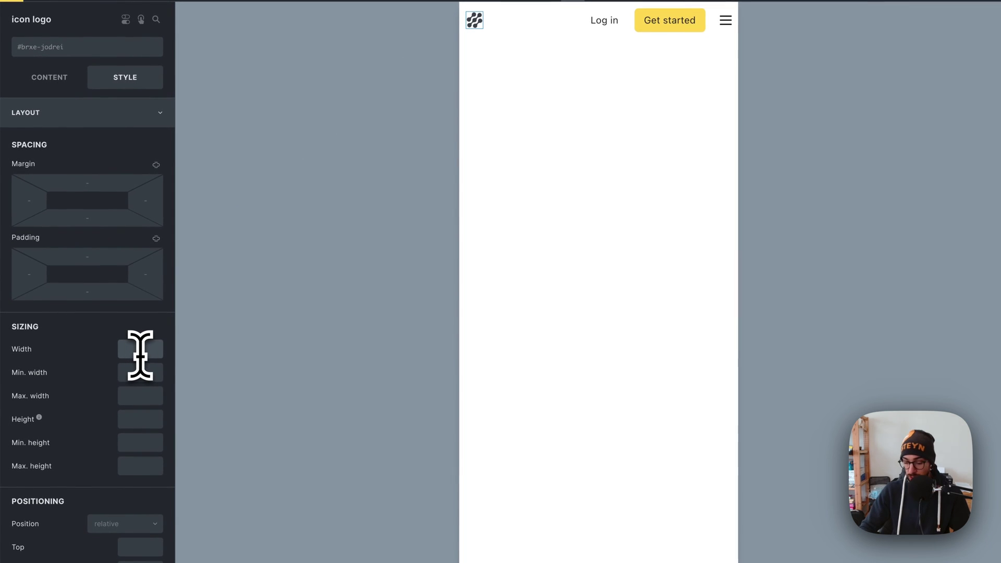
text(3em)
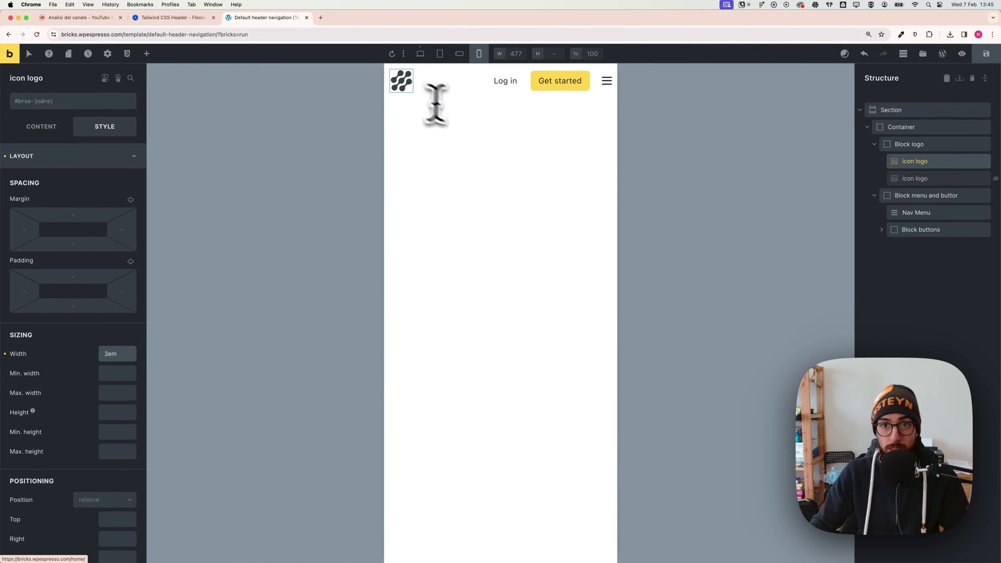
click(439, 53)
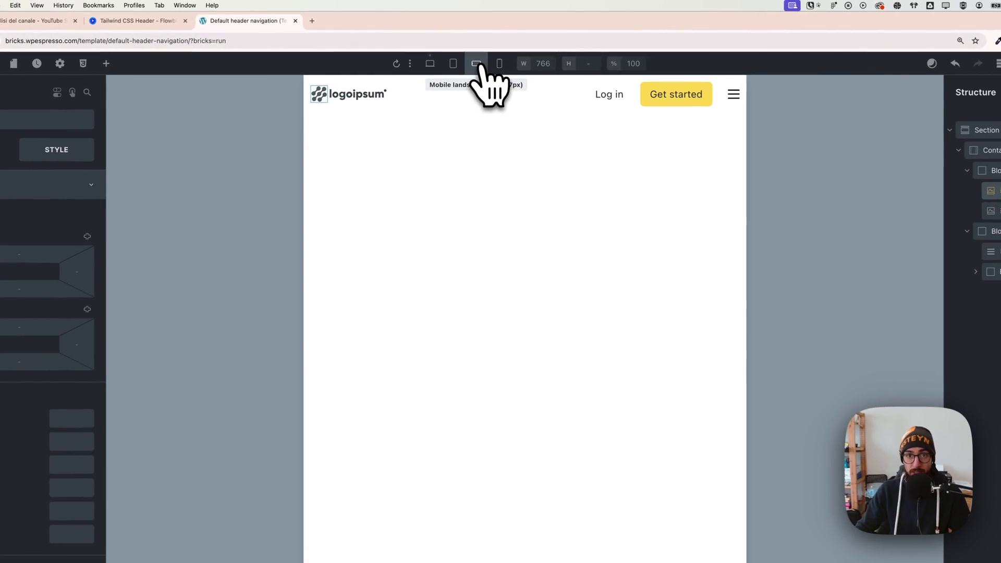
click(433, 64)
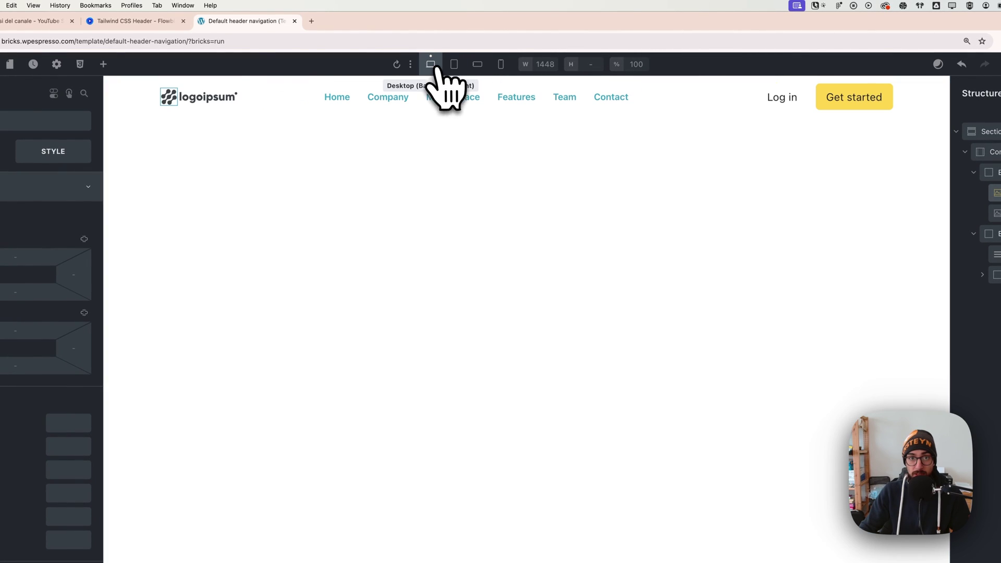
click(501, 64)
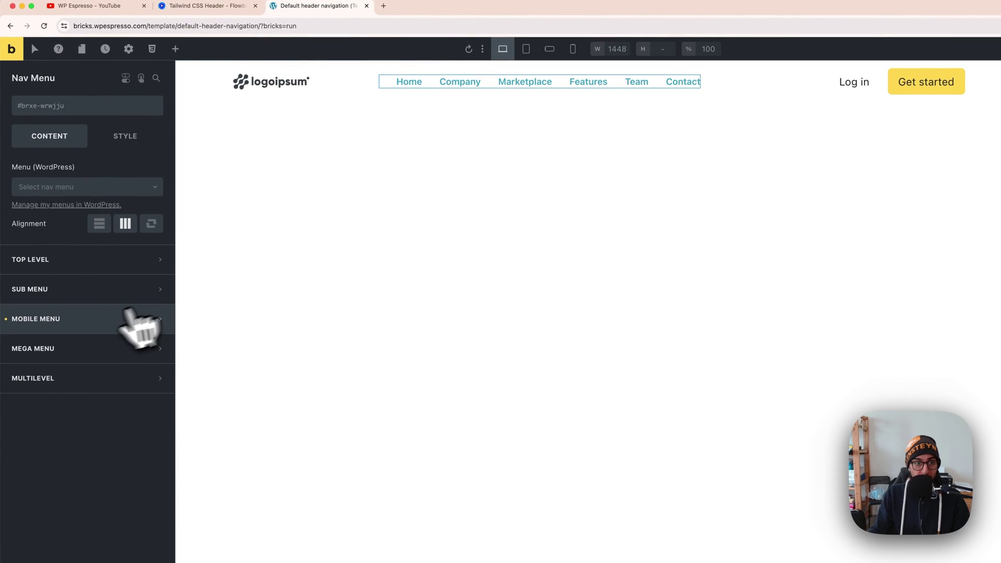
Try a mid-grey Neutral palette color as the Nav Menu's mobile menu background and clear that background setting again
click(51, 319)
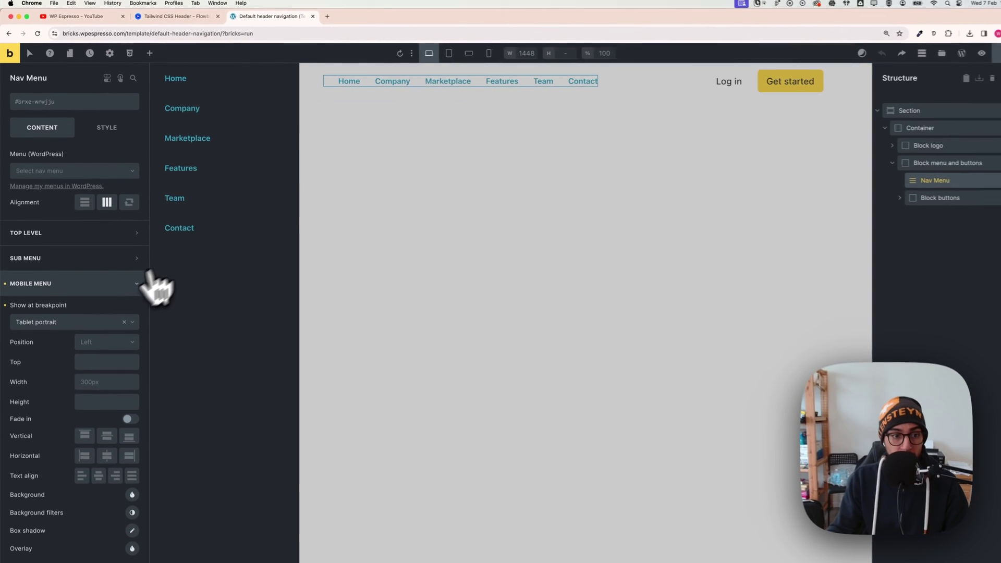
scroll(63, 365, down, 5)
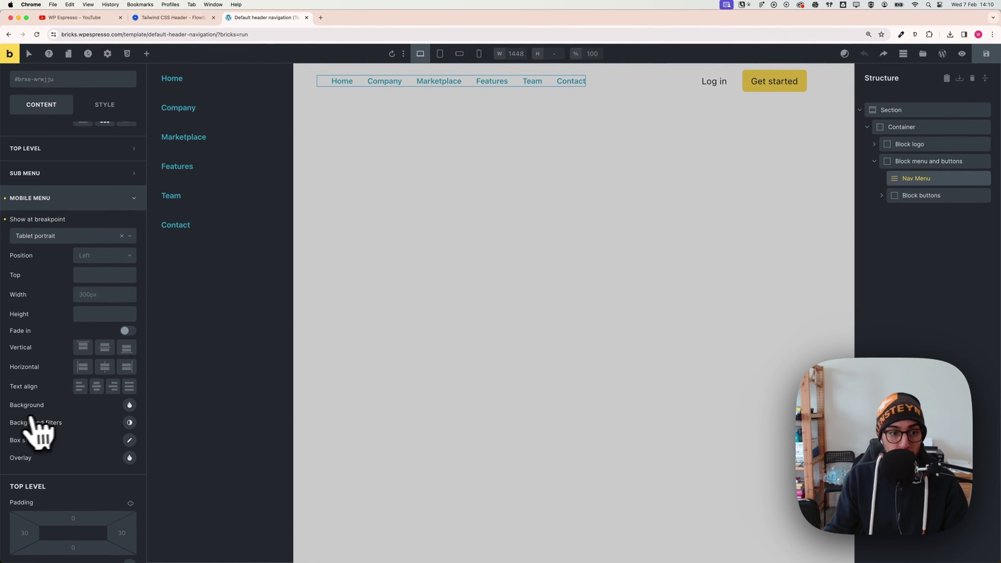
click(129, 405)
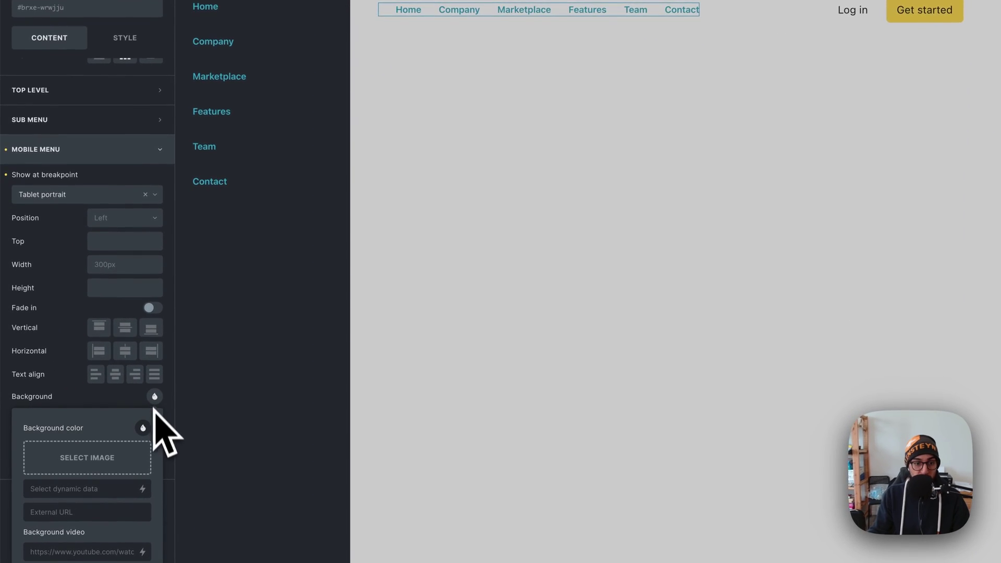
right_click(151, 443)
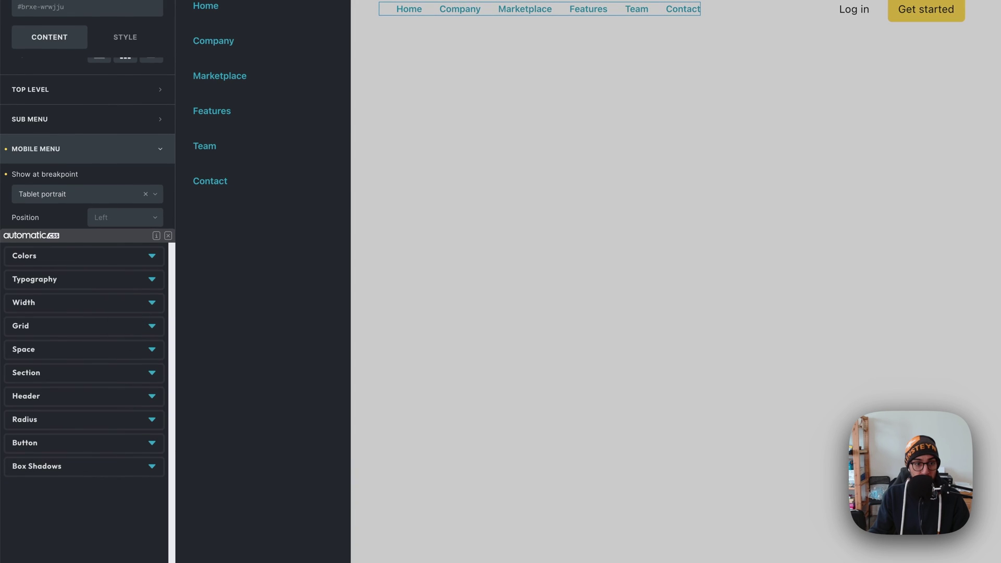
click(103, 258)
scroll(112, 292, down, 3)
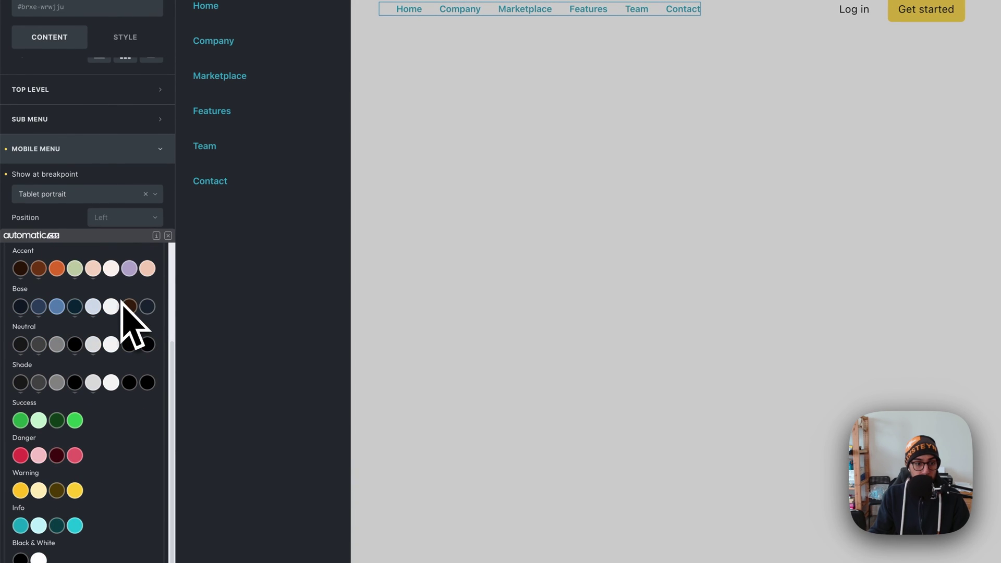
click(56, 344)
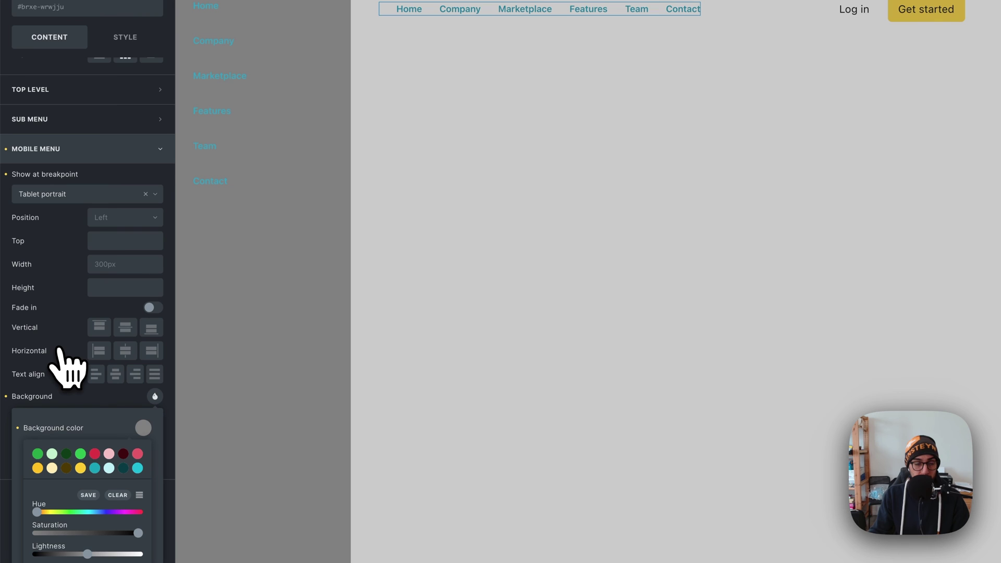
click(118, 395)
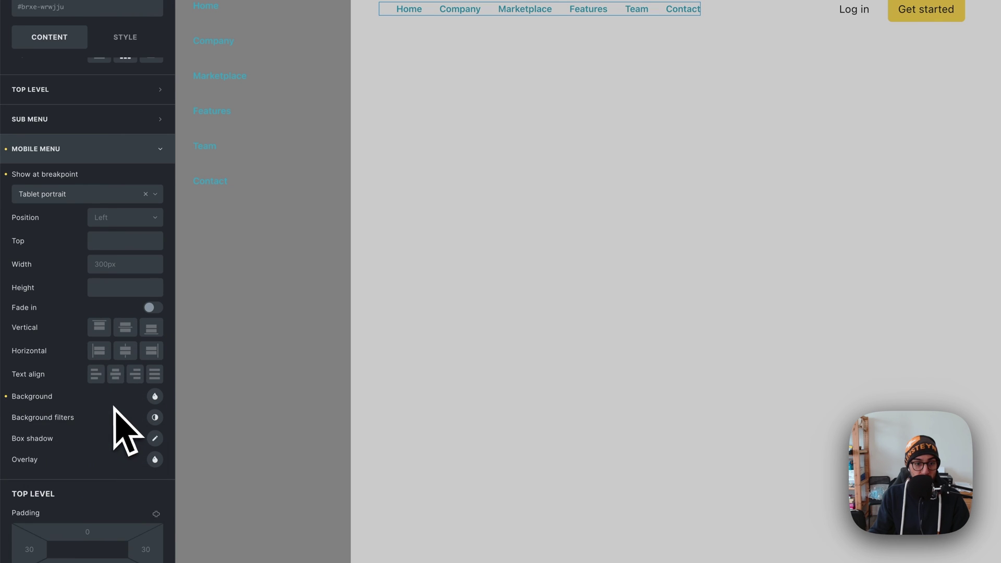
click(6, 397)
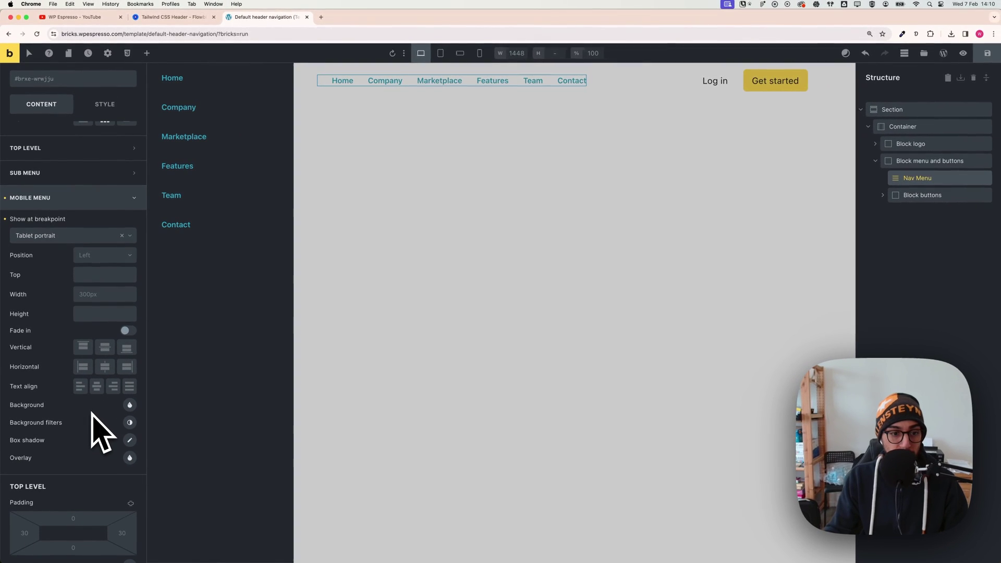
Set the font size of the mobile menu's top-level typography to var(--text-xl)
scroll(92, 412, down, 1)
scroll(91, 411, down, 5)
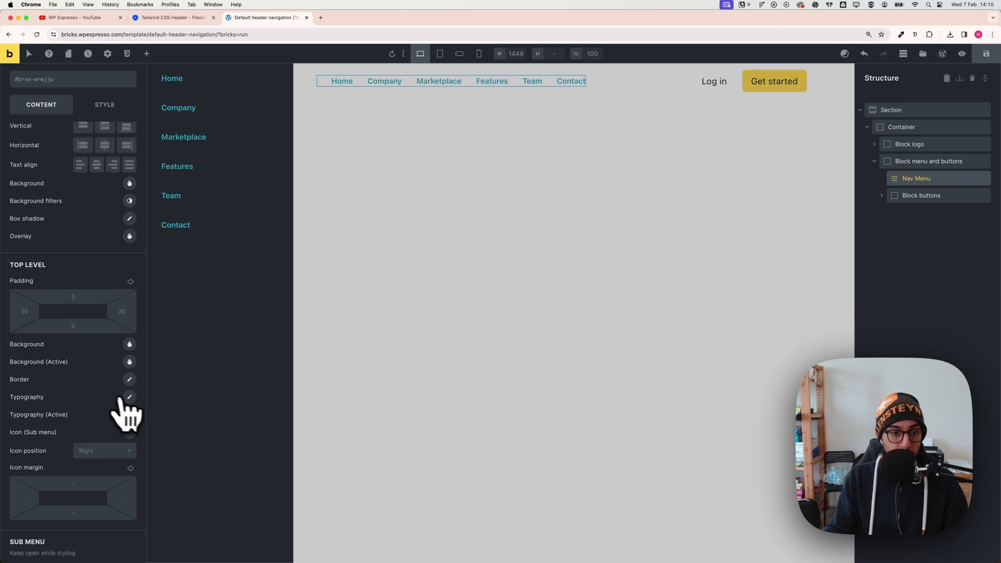
click(130, 406)
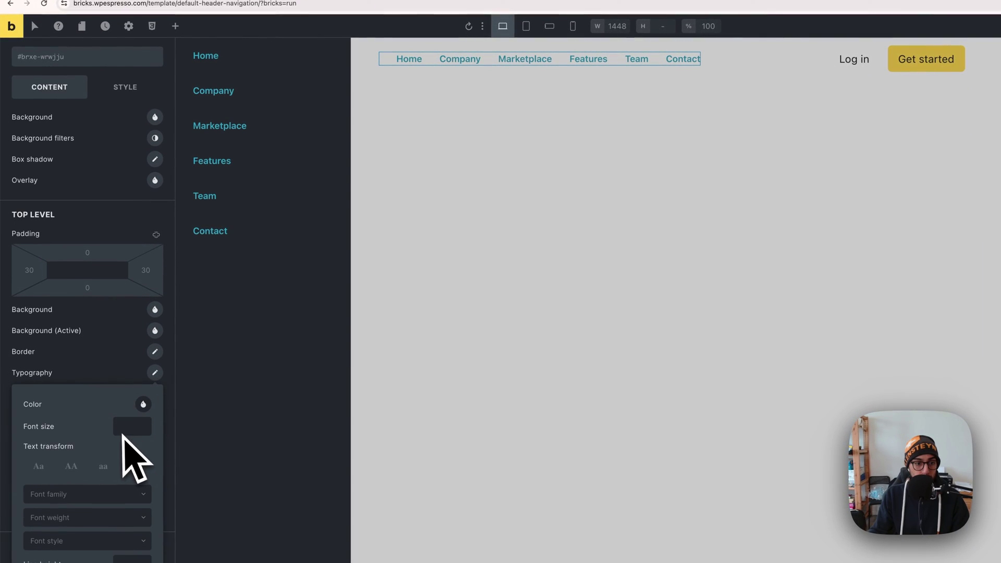
scroll(123, 437, down, 2)
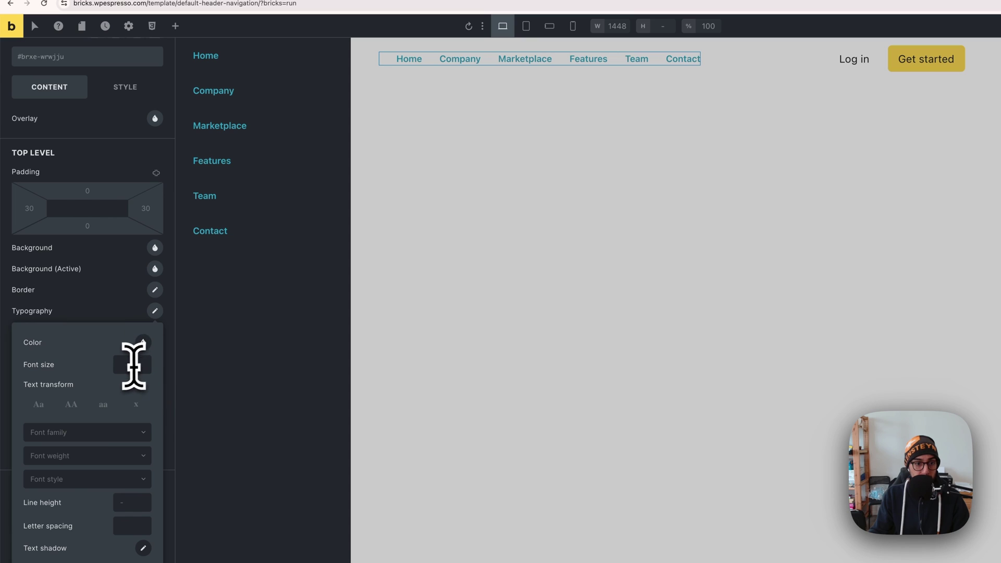
right_click(126, 368)
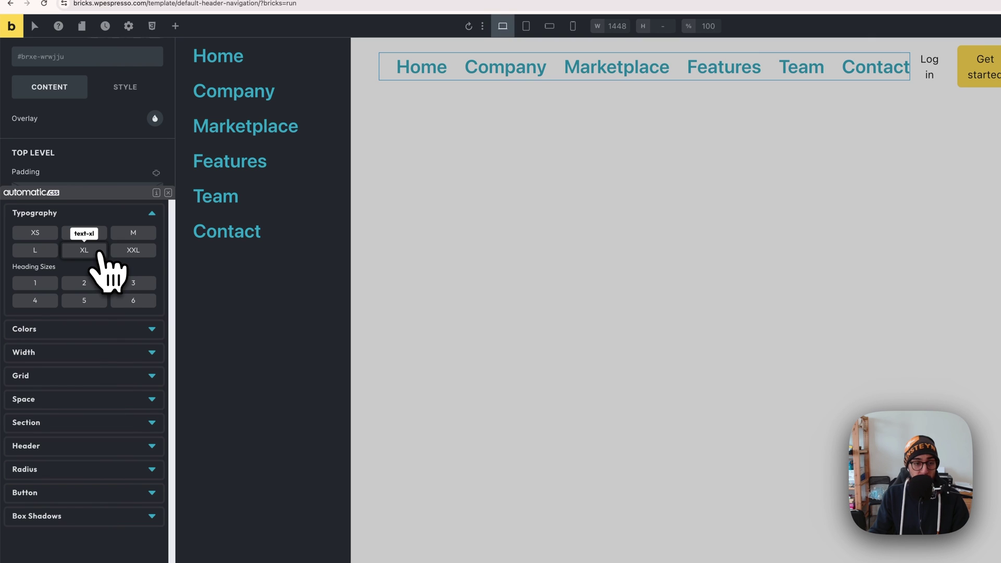
click(98, 251)
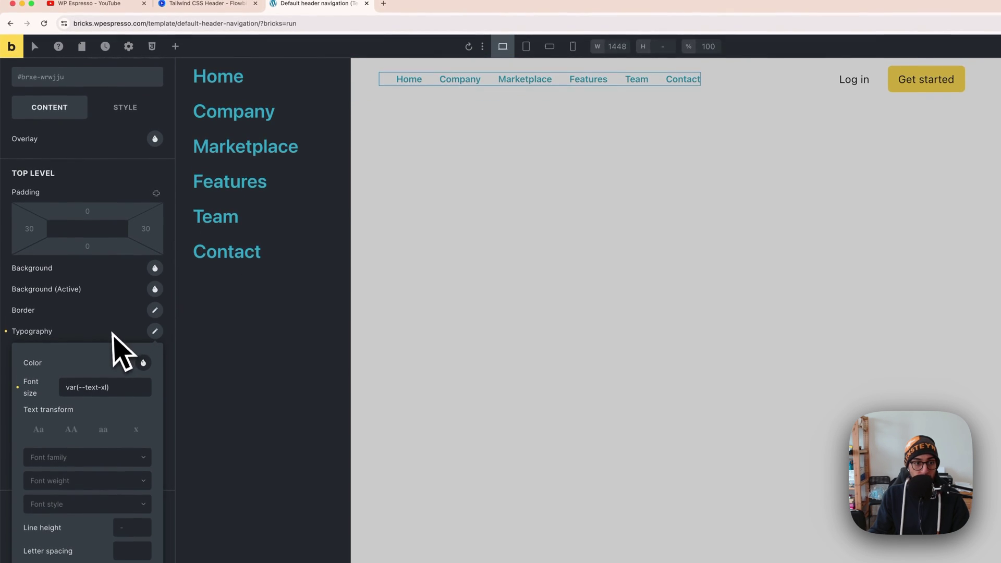
click(94, 314)
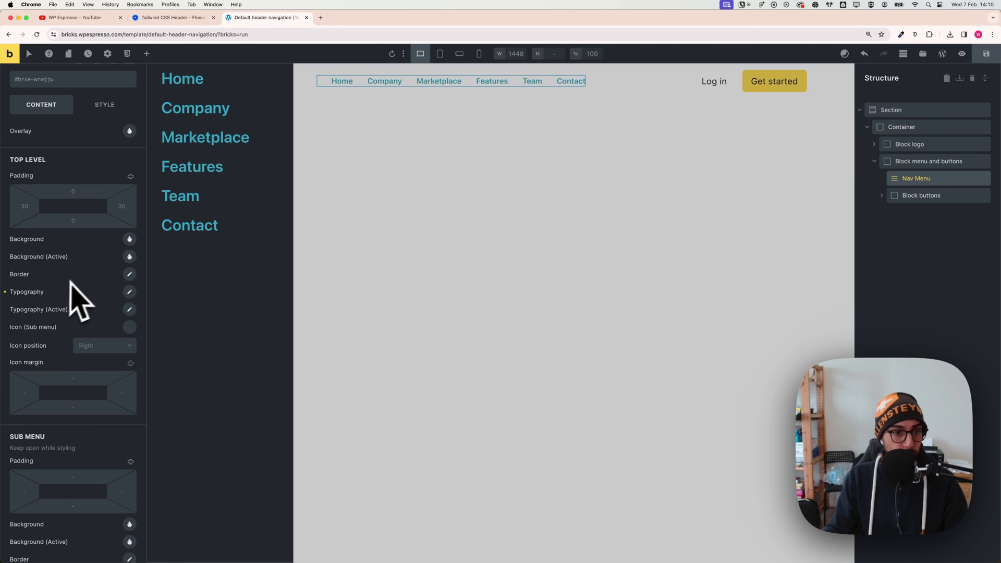
Look through the remaining mobile menu settings, save the header template and collapse the mobile menu options
scroll(92, 312, down, 2)
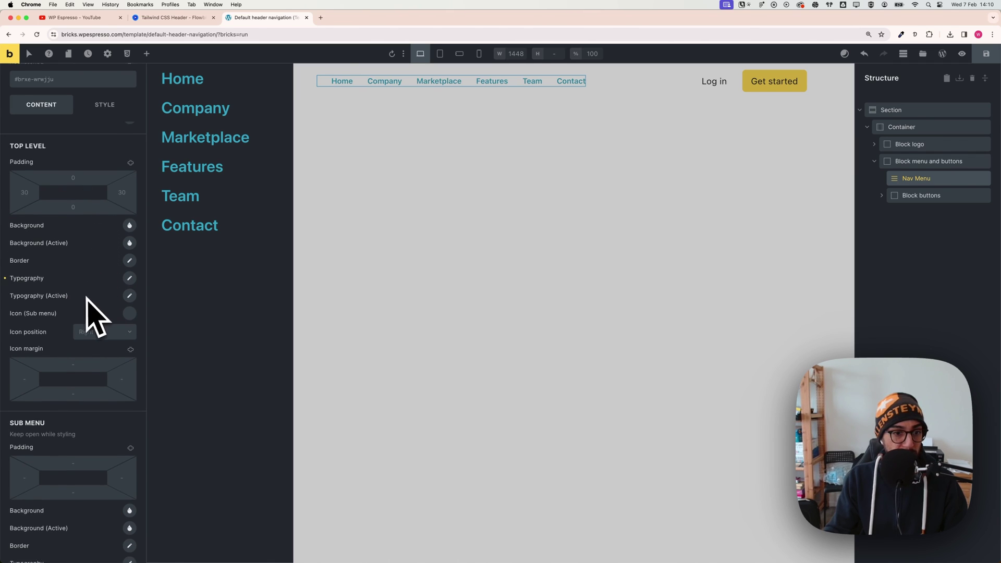
scroll(59, 301, down, 2)
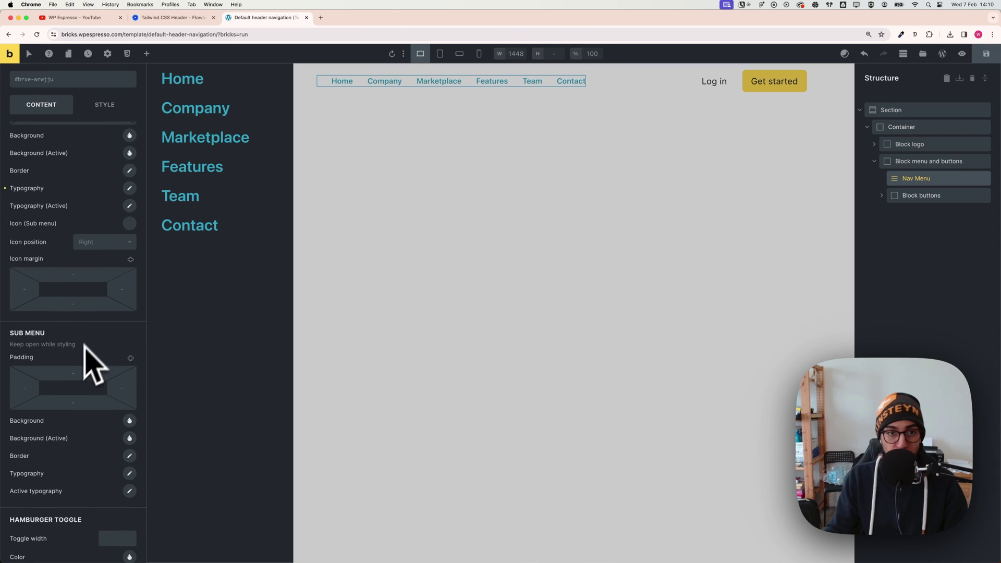
scroll(83, 325, up, 15)
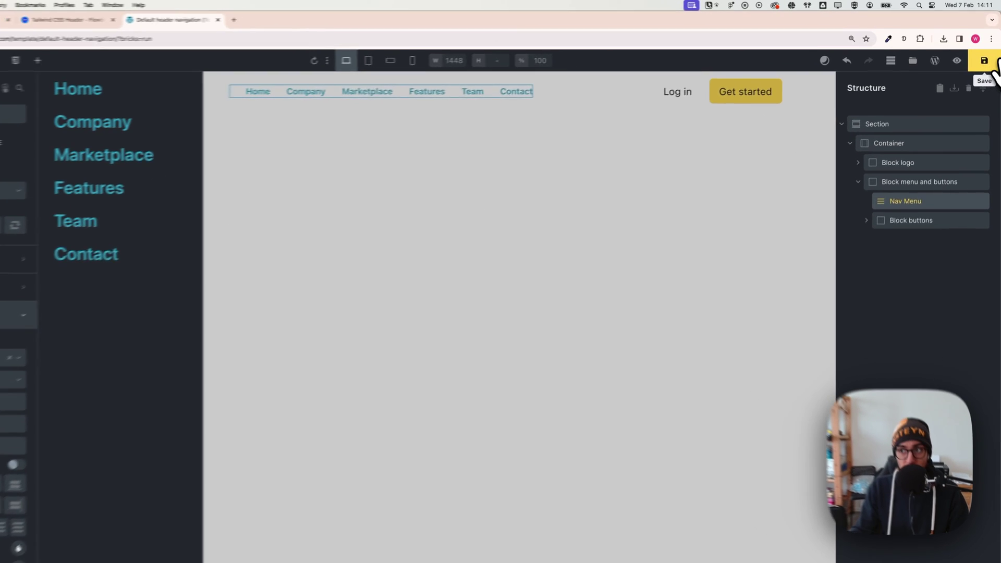
click(991, 60)
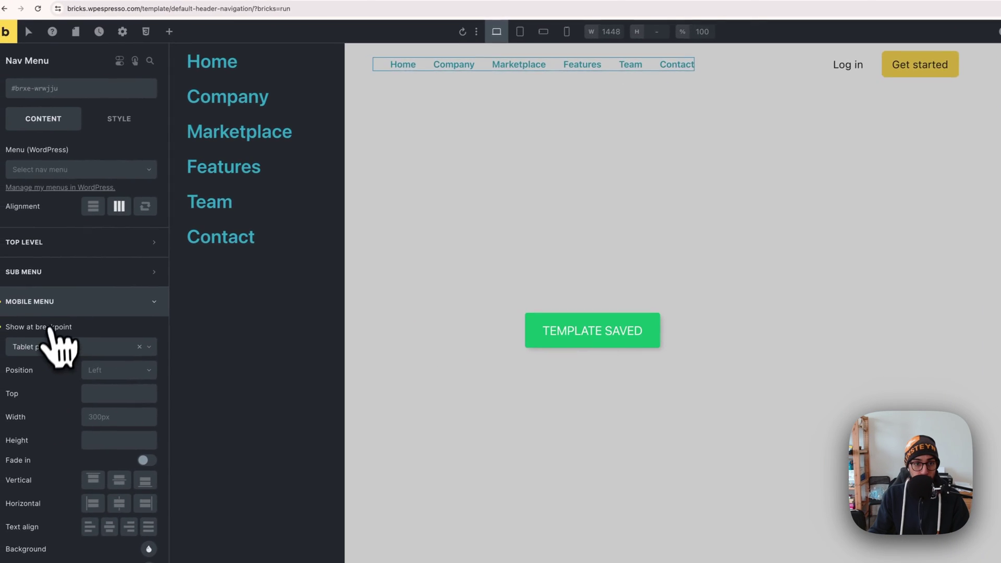
click(60, 305)
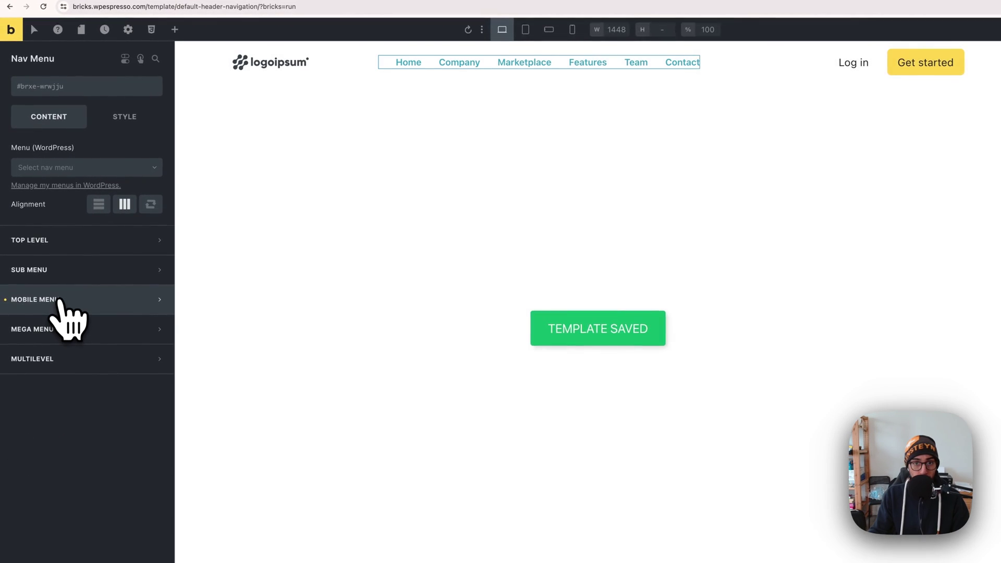